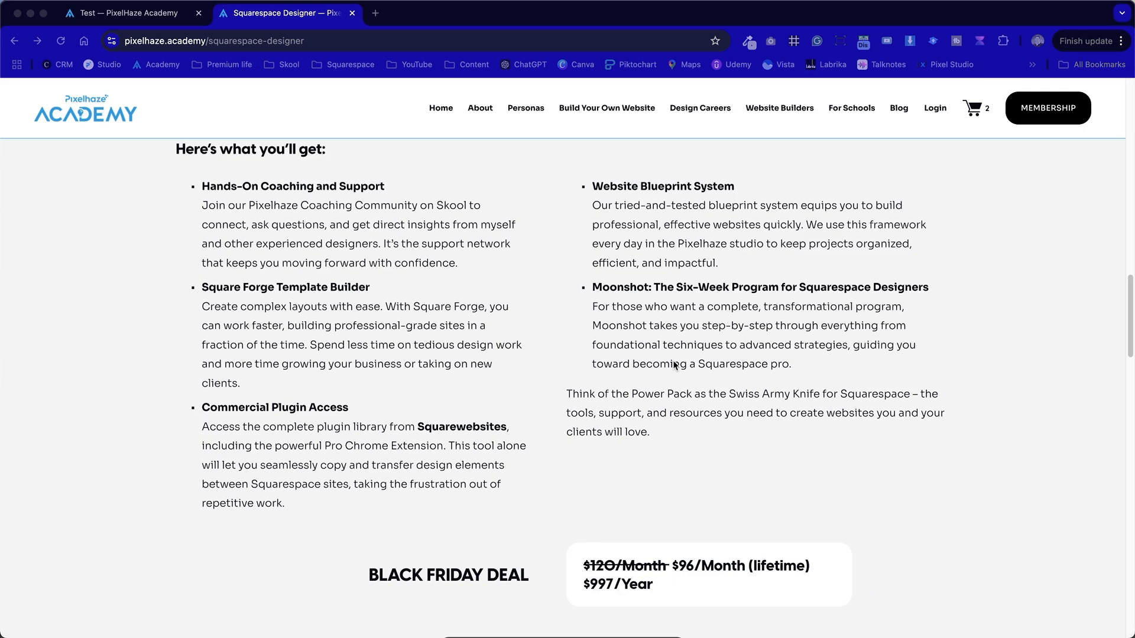
Review the Squarespace Designer page's Power Pack offer and locate its How It Works section
{"action": "scroll", "coordinate": [673, 365], "scroll_direction": "down", "scroll_amount": 3}
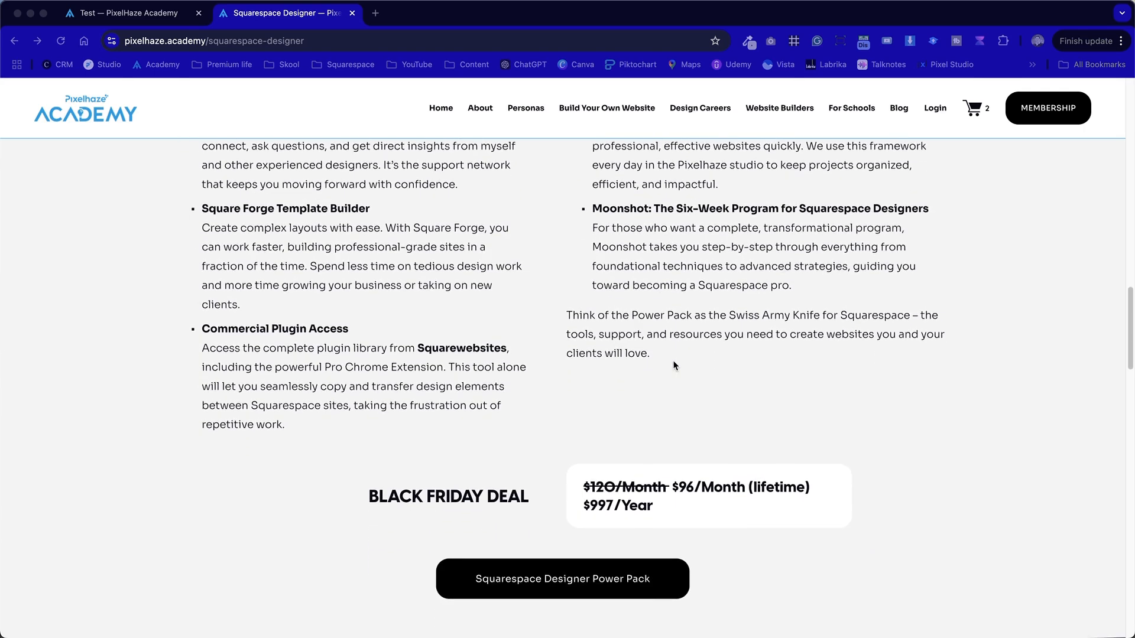
{"action": "scroll", "coordinate": [676, 363], "scroll_direction": "down", "scroll_amount": 3}
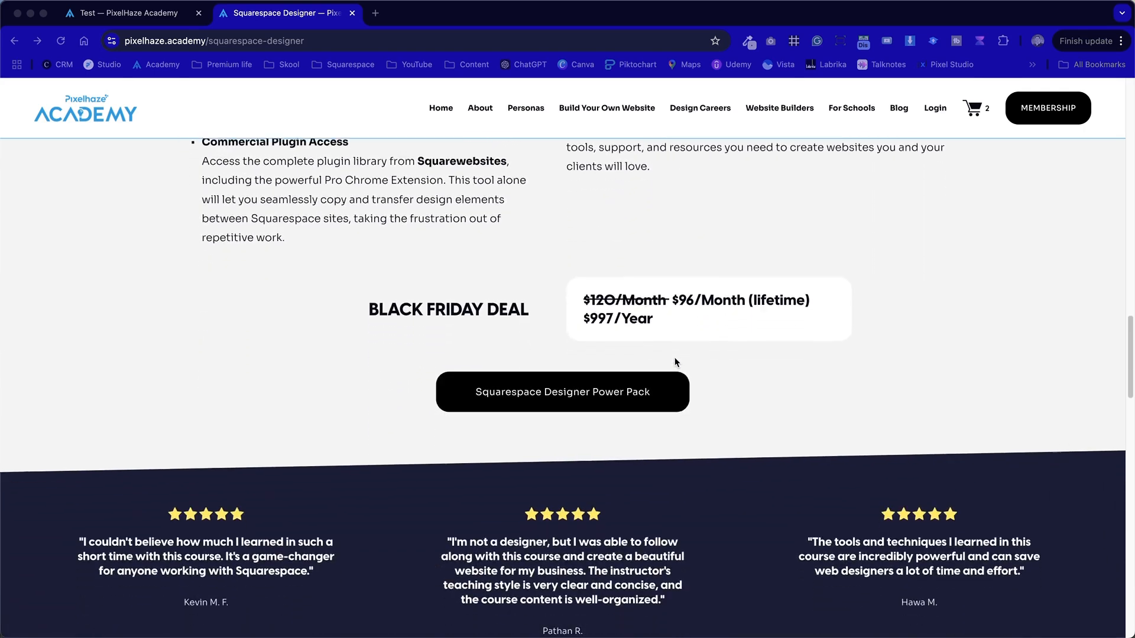
{"action": "scroll", "coordinate": [675, 363], "scroll_direction": "up", "scroll_amount": 10}
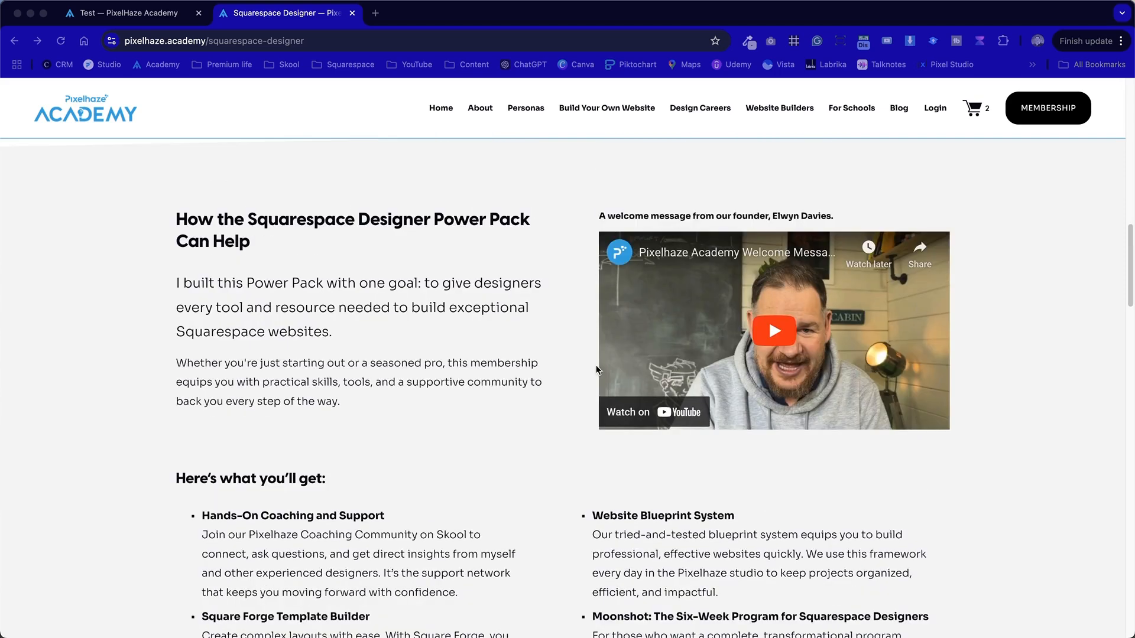
{"action": "scroll", "coordinate": [595, 368], "scroll_direction": "up", "scroll_amount": 10}
{"action": "scroll", "coordinate": [597, 363], "scroll_direction": "down", "scroll_amount": 8}
{"action": "scroll", "coordinate": [598, 368], "scroll_direction": "down", "scroll_amount": 20}
{"action": "scroll", "coordinate": [598, 368], "scroll_direction": "up", "scroll_amount": 2}
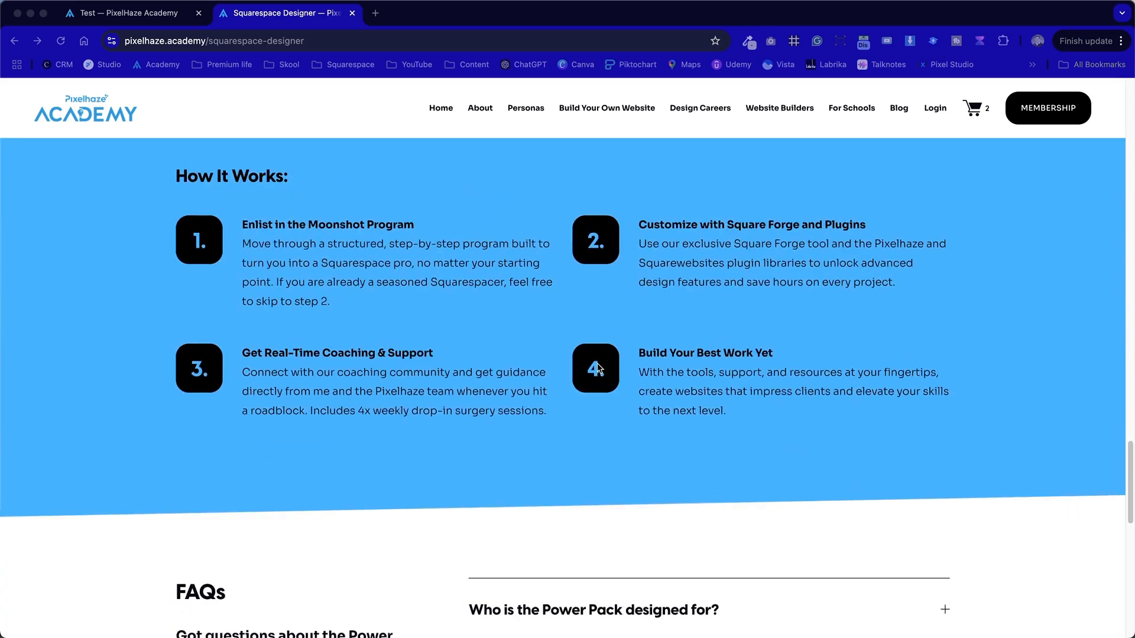
{"action": "scroll", "coordinate": [597, 368], "scroll_direction": "up", "scroll_amount": 2}
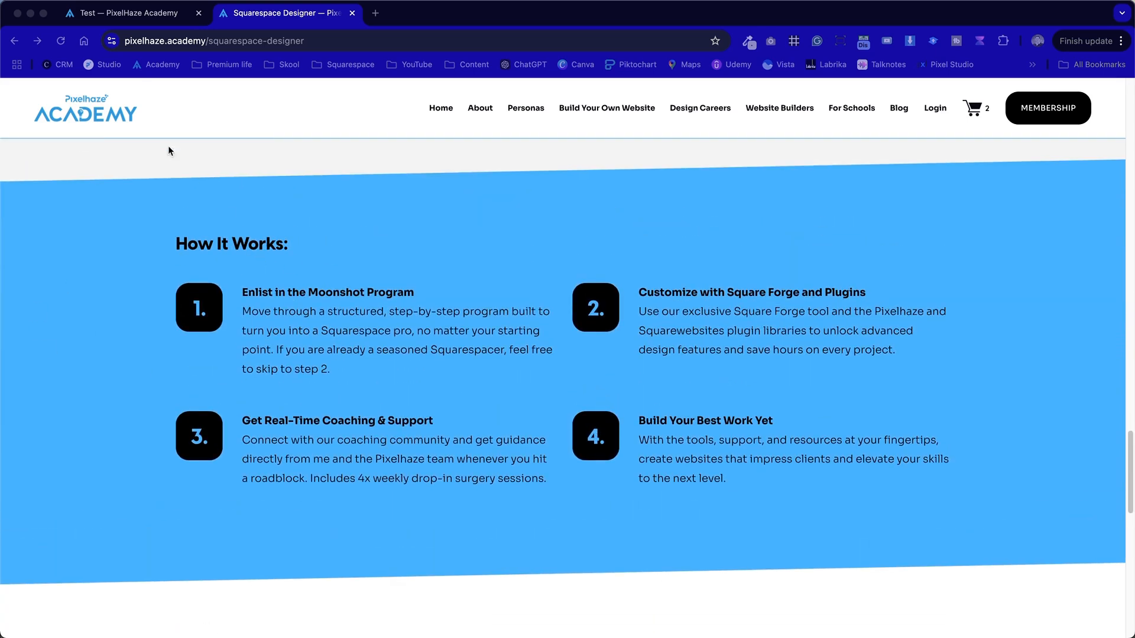
Examine the How It Works section's heading, numbered badges and four step descriptions on the reference page
{"action": "left_click_drag", "start_coordinate": [159, 243], "coordinate": [940, 510]}
{"action": "left_click_drag", "start_coordinate": [943, 511], "coordinate": [330, 254]}
{"action": "left_click", "coordinate": [440, 339]}
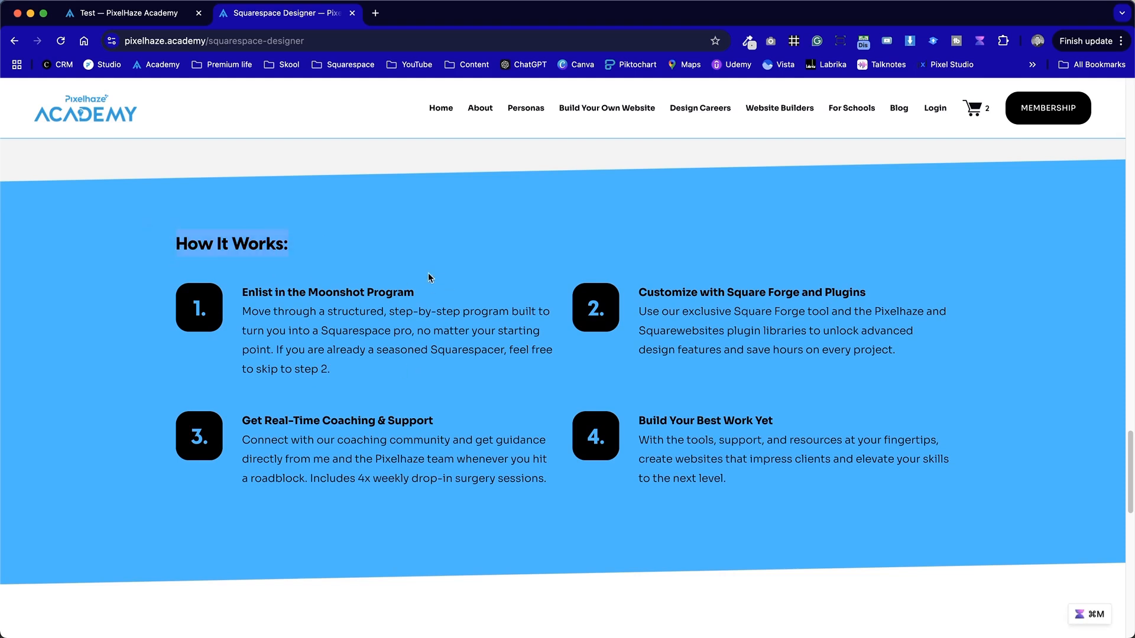
{"action": "left_click", "coordinate": [309, 387]}
{"action": "left_click_drag", "start_coordinate": [248, 293], "coordinate": [641, 260]}
{"action": "left_click", "coordinate": [686, 361]}
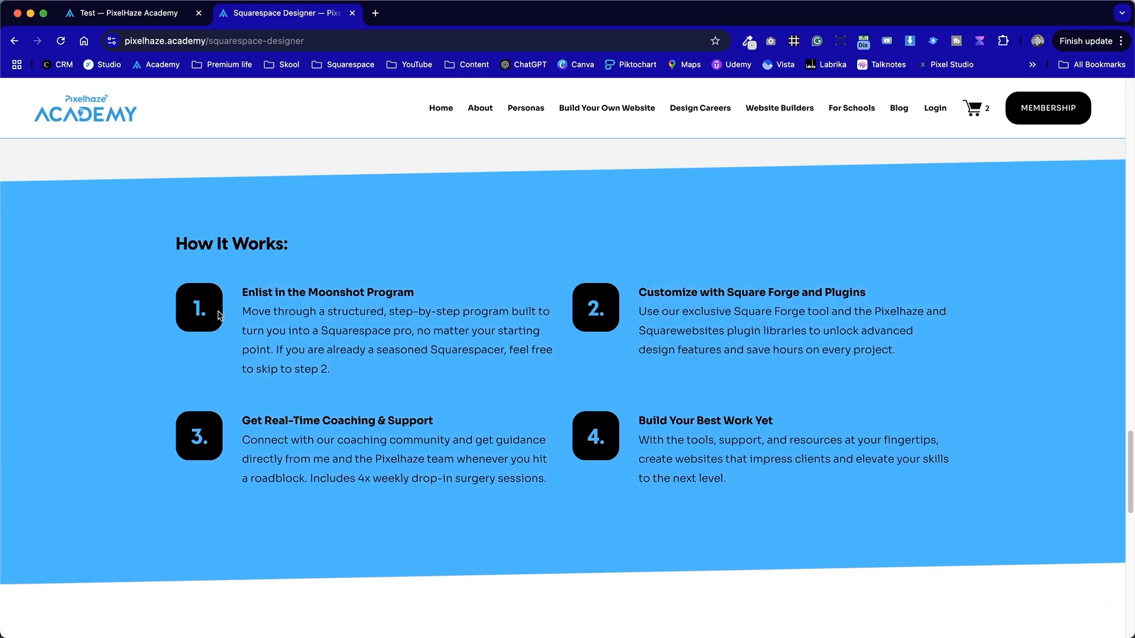
{"action": "left_click", "coordinate": [197, 317]}
Switch to the Test page and remove the navy-background Squarespace Designer Power Pack section
{"action": "left_click", "coordinate": [155, 17]}
{"action": "scroll", "coordinate": [373, 354], "scroll_direction": "down", "scroll_amount": 10}
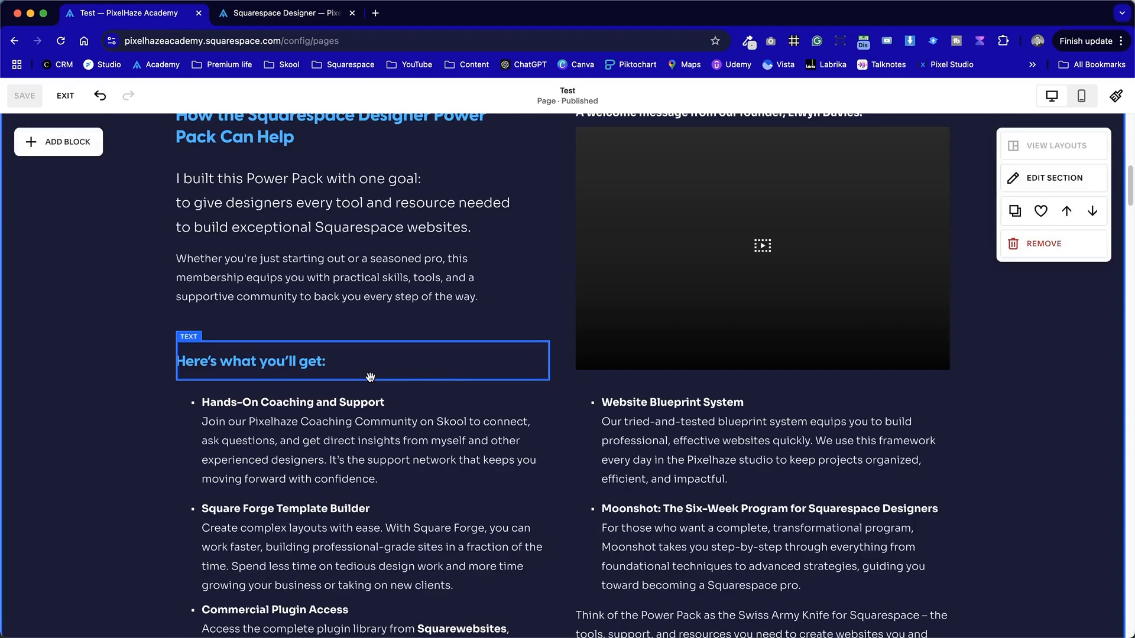
{"action": "scroll", "coordinate": [372, 355], "scroll_direction": "up", "scroll_amount": 5}
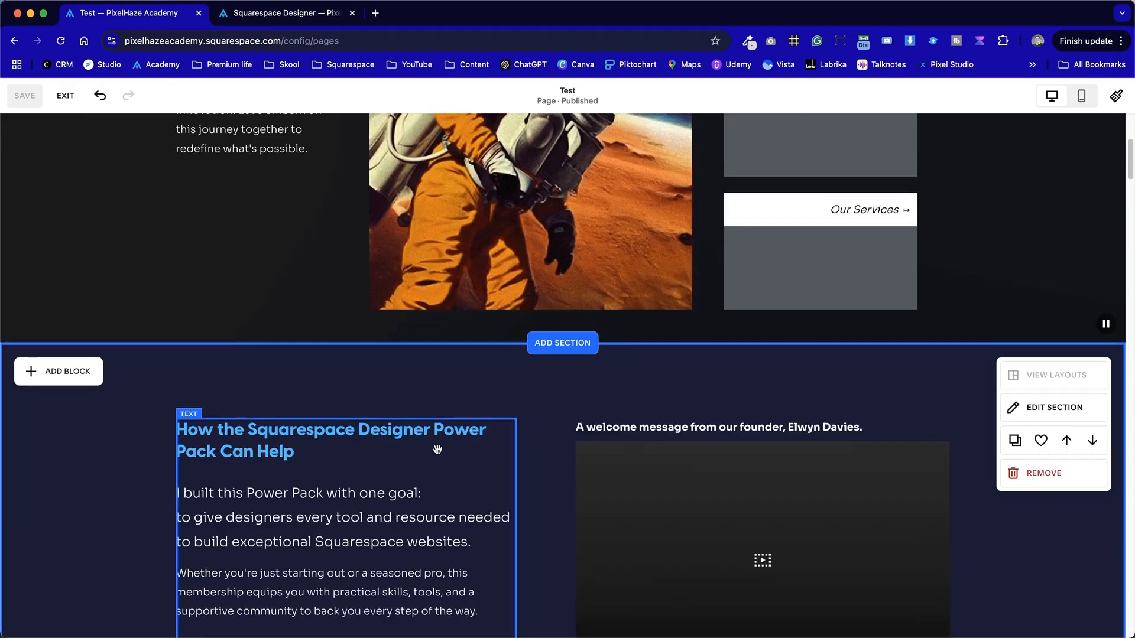
{"action": "scroll", "coordinate": [493, 459], "scroll_direction": "down", "scroll_amount": 20}
{"action": "scroll", "coordinate": [494, 460], "scroll_direction": "up", "scroll_amount": 15}
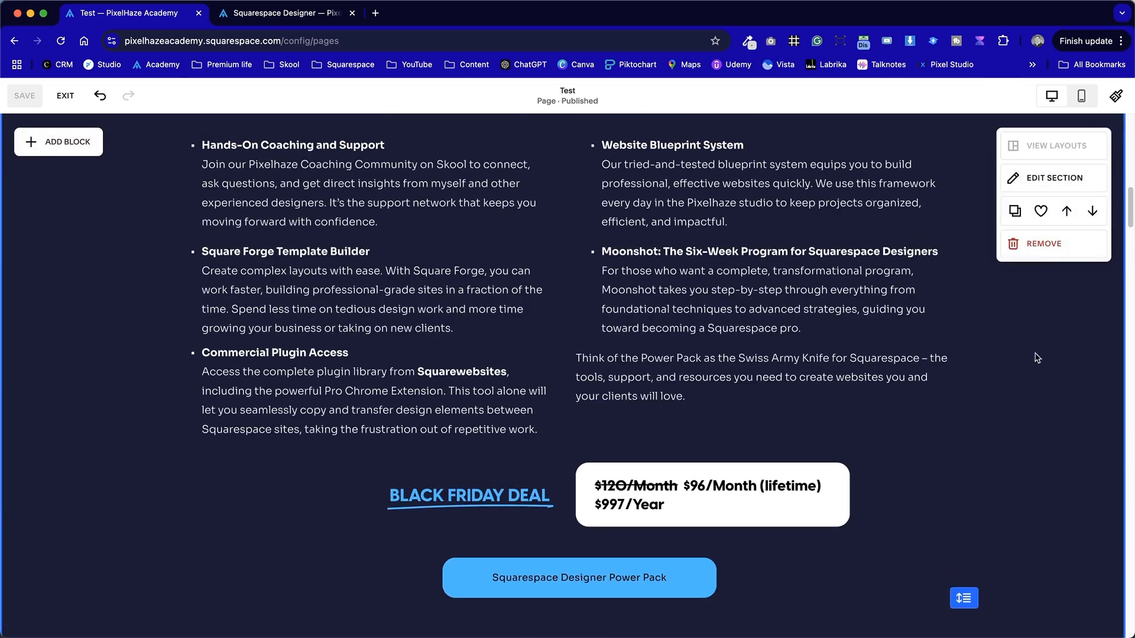
{"action": "left_click", "coordinate": [1044, 244]}
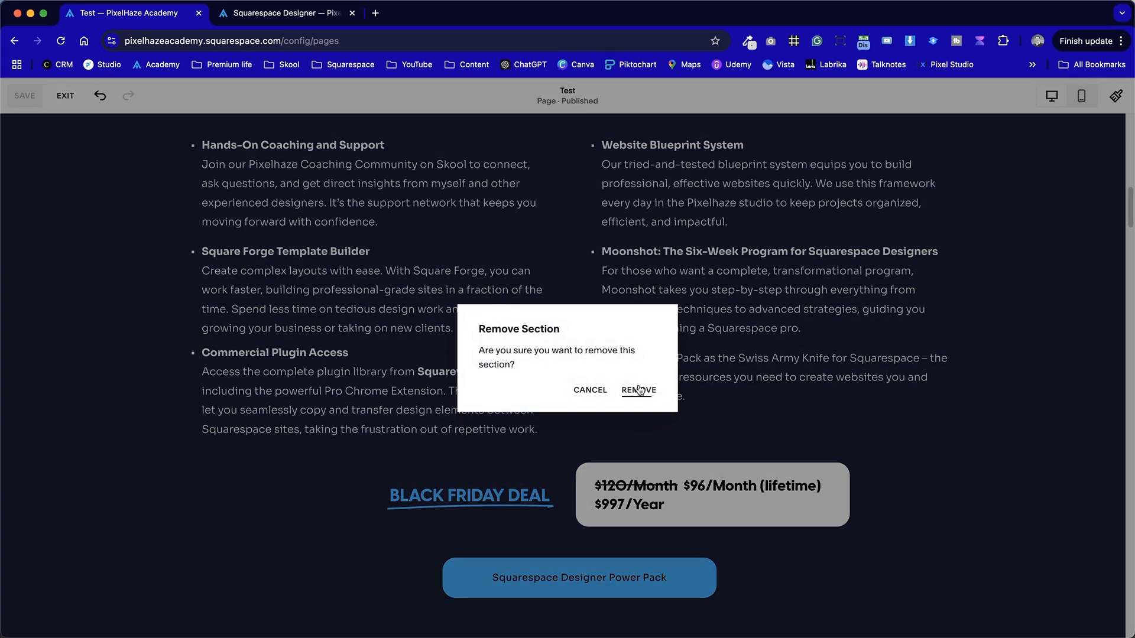
{"action": "left_click", "coordinate": [639, 390]}
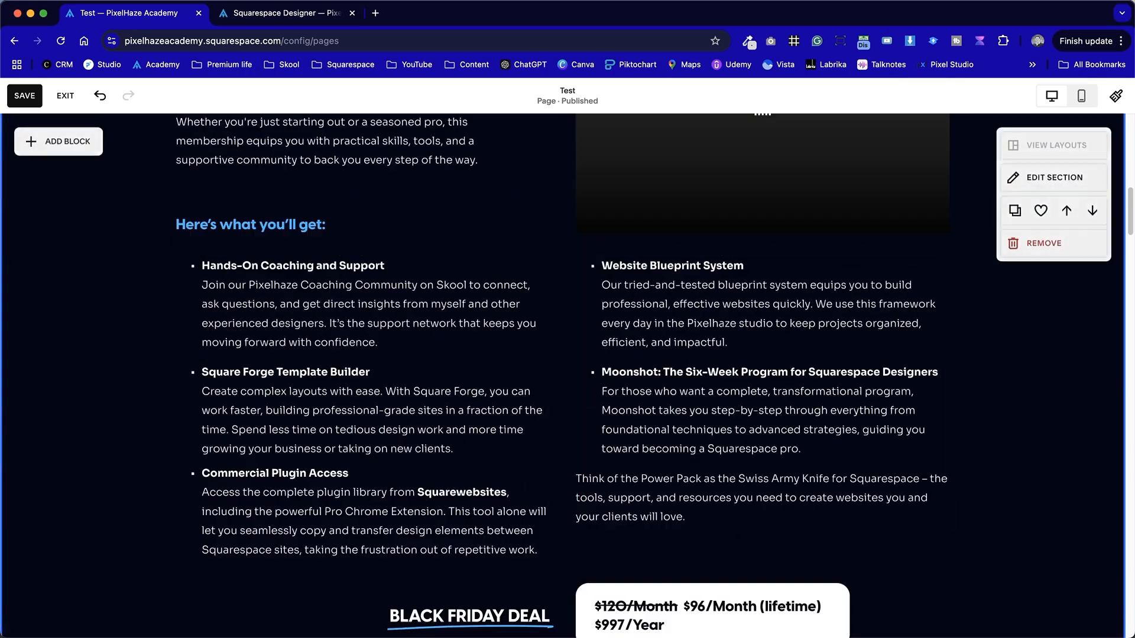
{"action": "left_click", "coordinate": [658, 611]}
Add a blank section between the astronaut hero section and the remaining Power Pack section
{"action": "scroll", "coordinate": [707, 425], "scroll_direction": "up", "scroll_amount": 10}
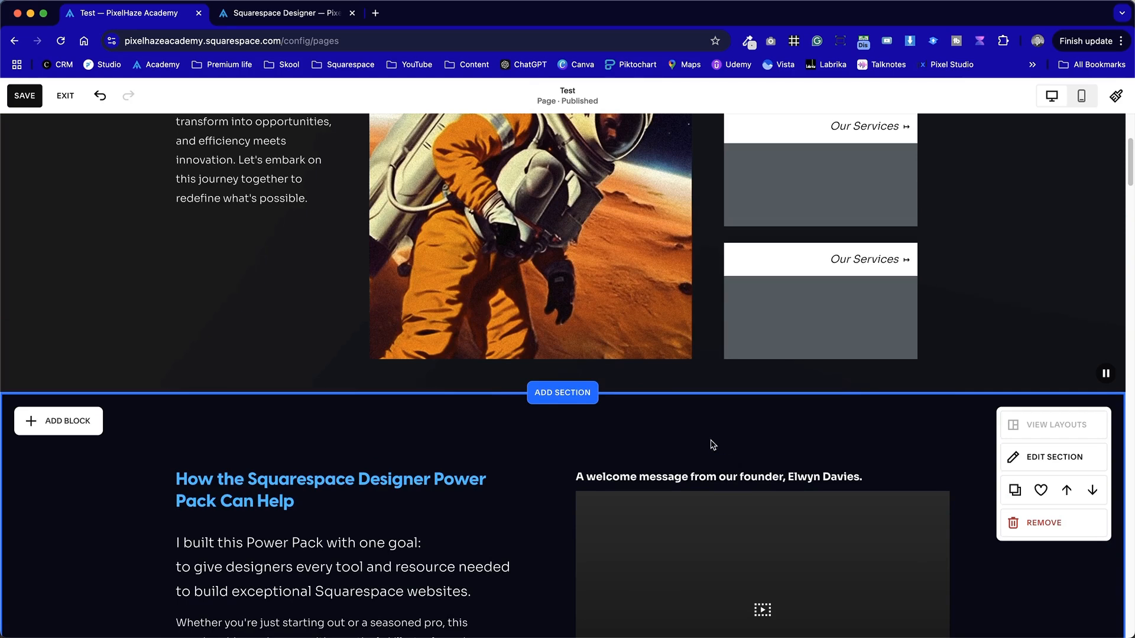
{"action": "left_click", "coordinate": [596, 394]}
{"action": "left_click", "coordinate": [176, 269]}
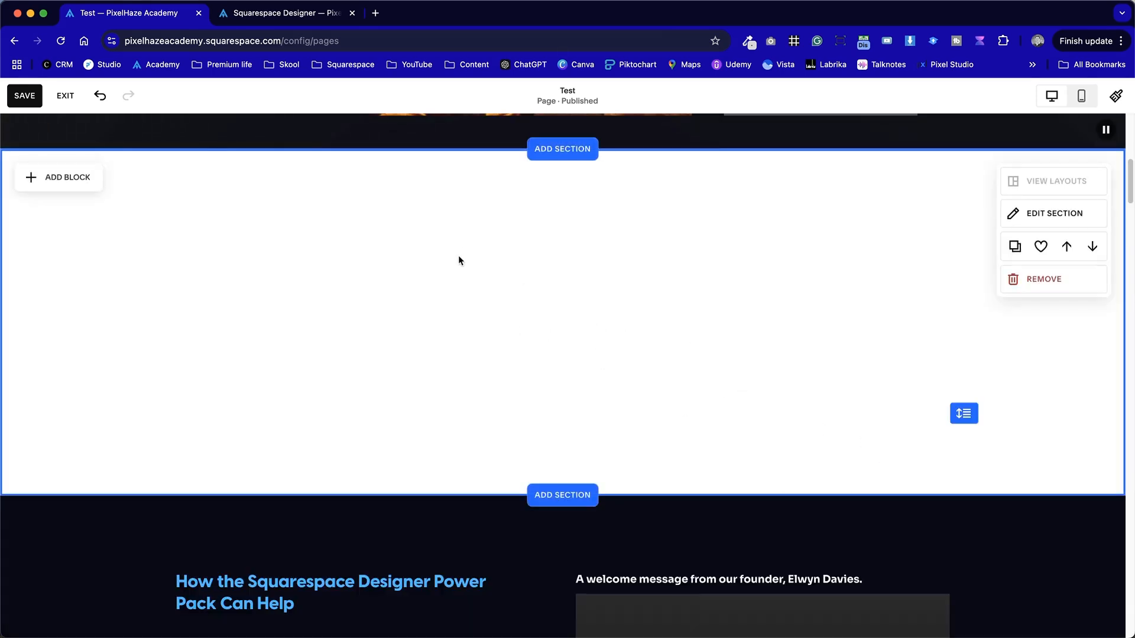
{"action": "left_click", "coordinate": [1037, 213]}
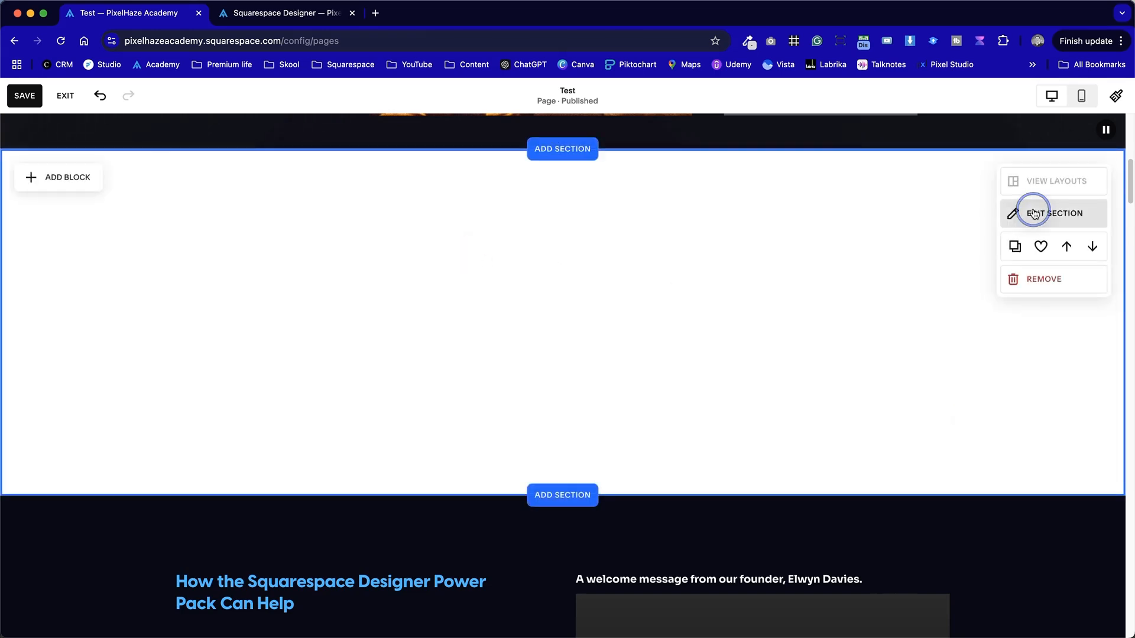
{"action": "scroll", "coordinate": [1062, 428], "scroll_direction": "down", "scroll_amount": 3}
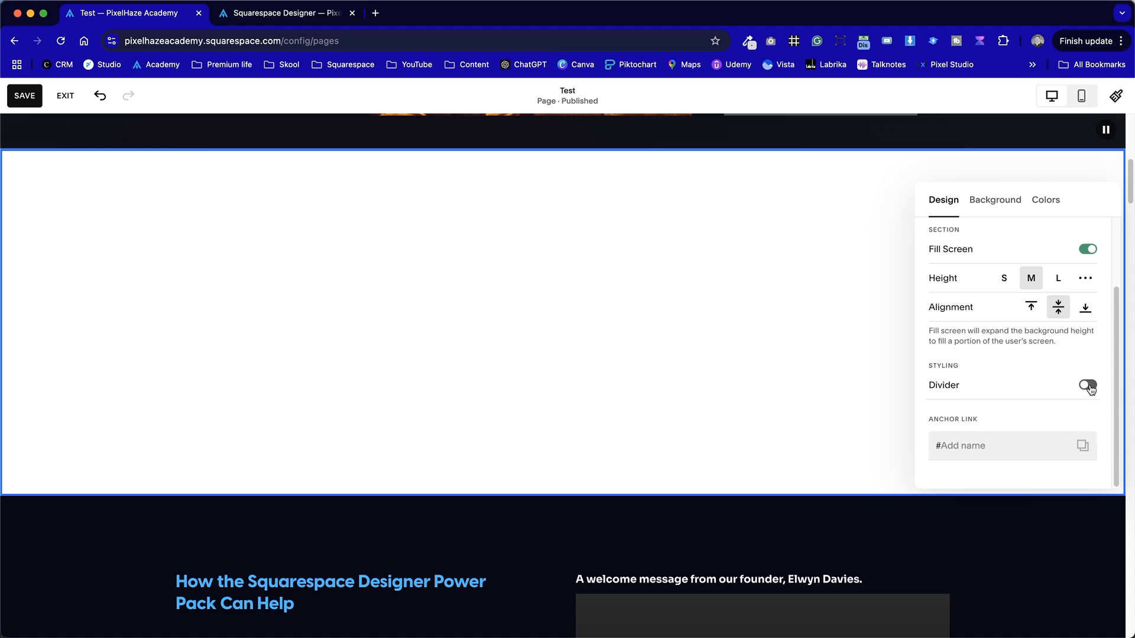
{"action": "left_click", "coordinate": [863, 339]}
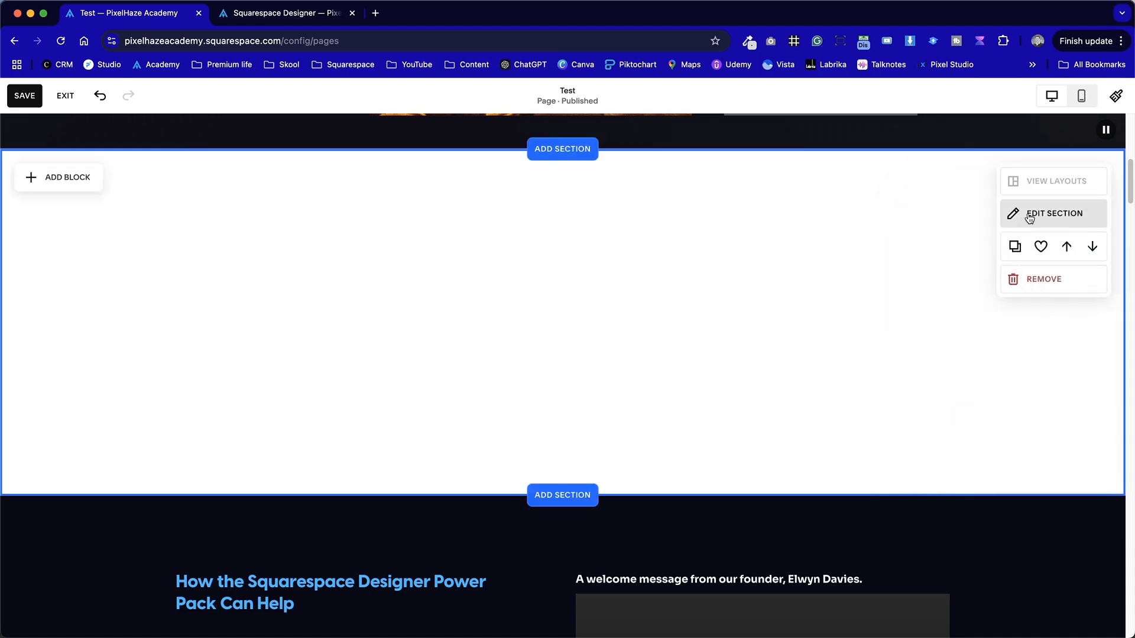
Enable the blank section's divider with the slanted straight-edge shape and set the divider height to S
{"action": "left_click", "coordinate": [1048, 223]}
{"action": "scroll", "coordinate": [1040, 378], "scroll_direction": "down", "scroll_amount": 3}
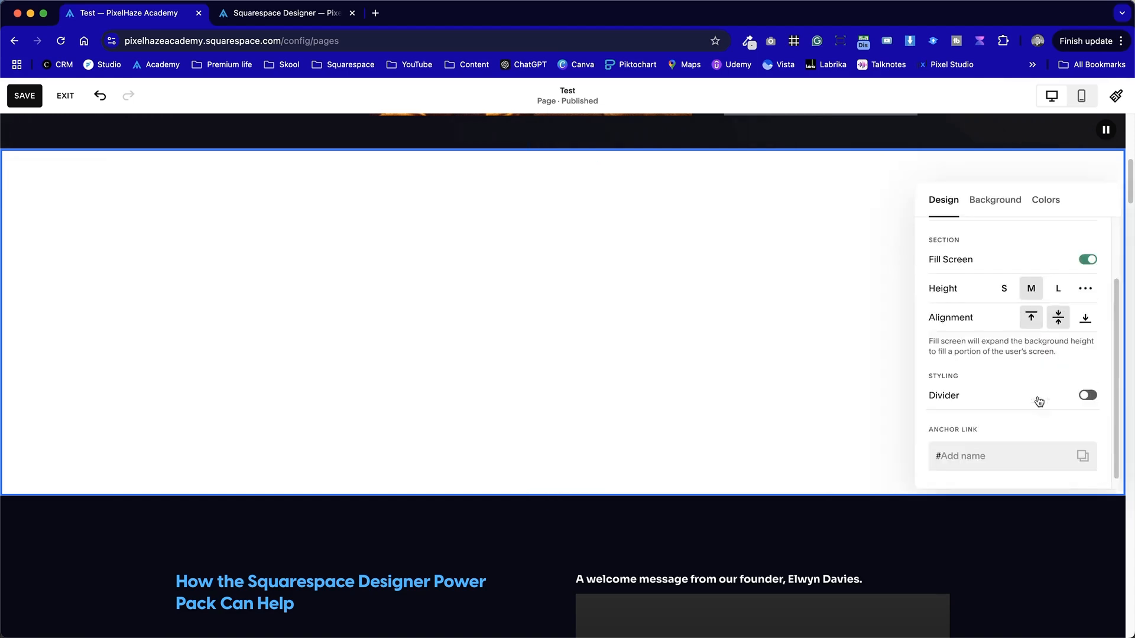
{"action": "left_click", "coordinate": [1087, 386]}
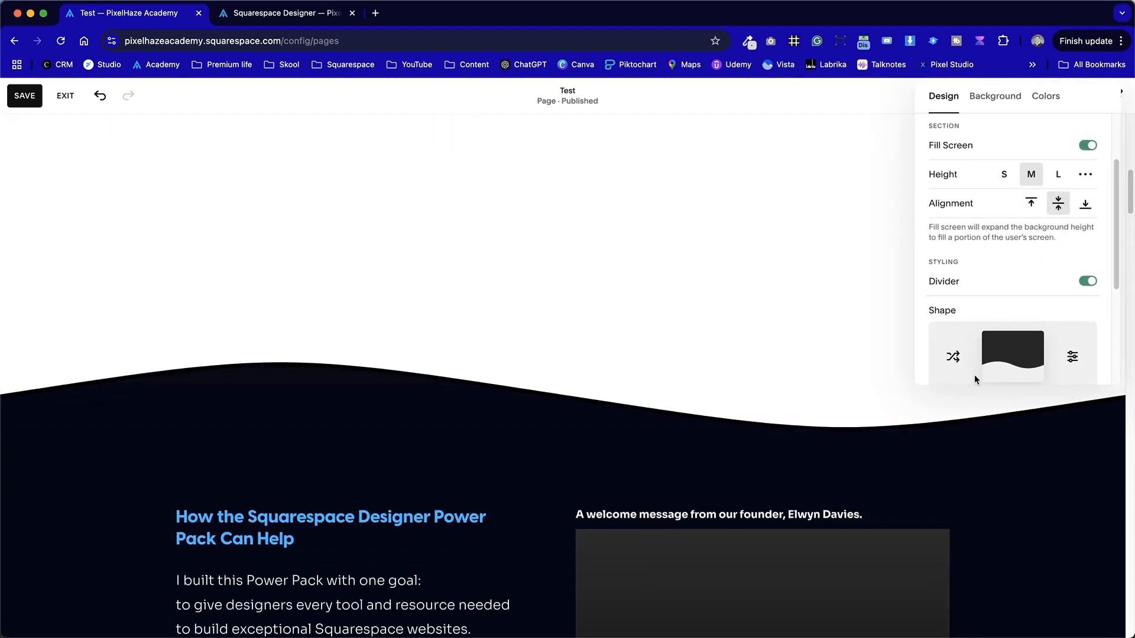
{"action": "left_click", "coordinate": [999, 358]}
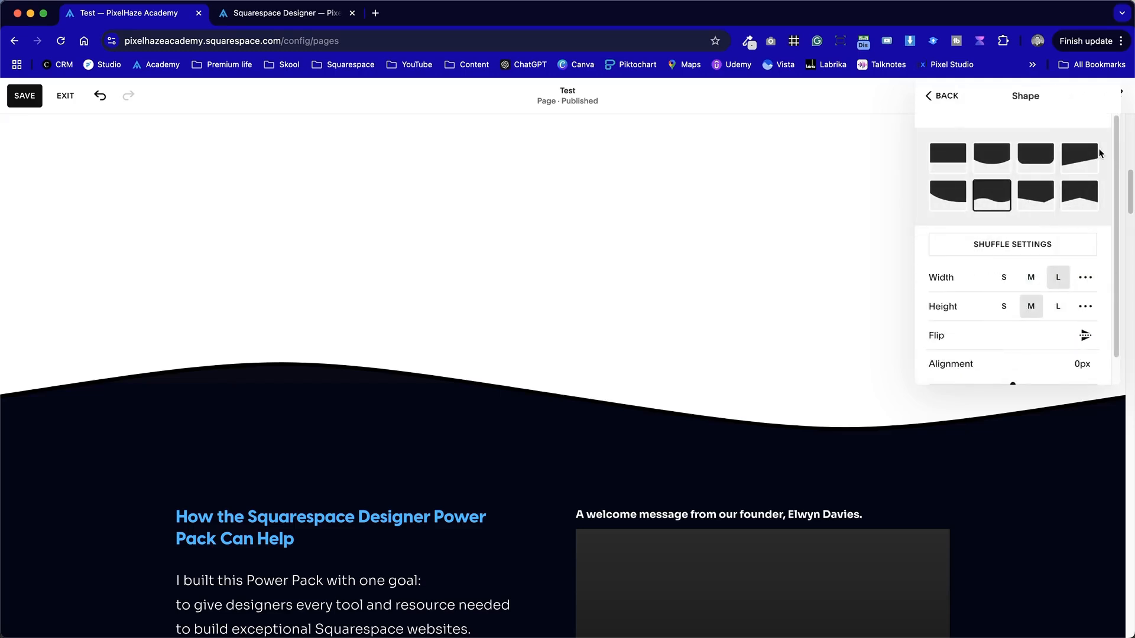
{"action": "left_click", "coordinate": [1087, 166]}
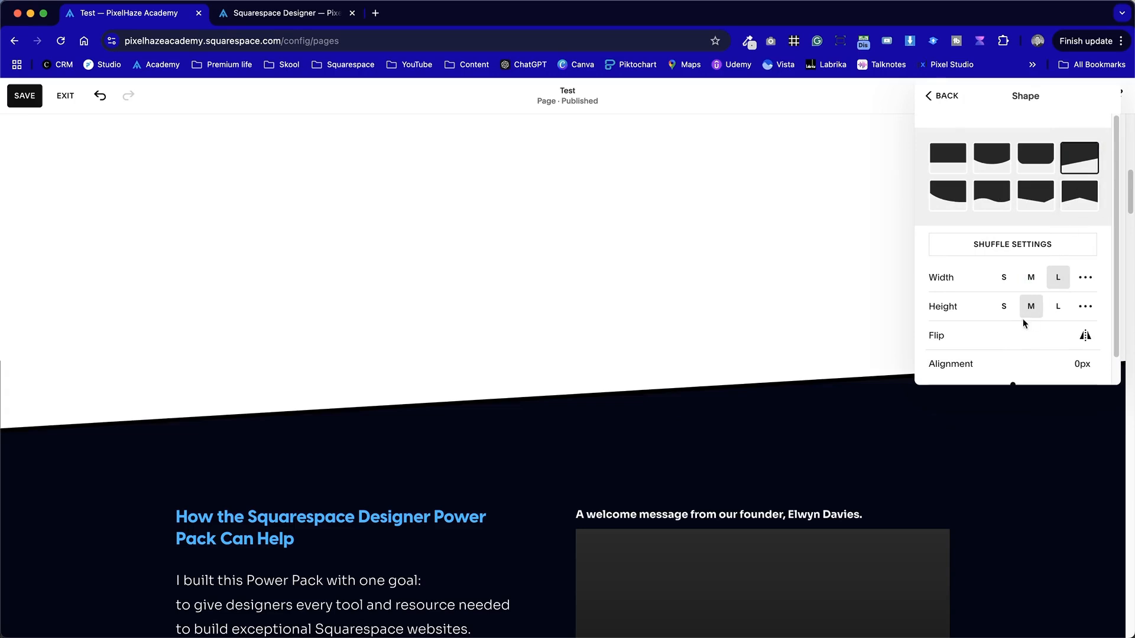
{"action": "left_click", "coordinate": [1007, 315]}
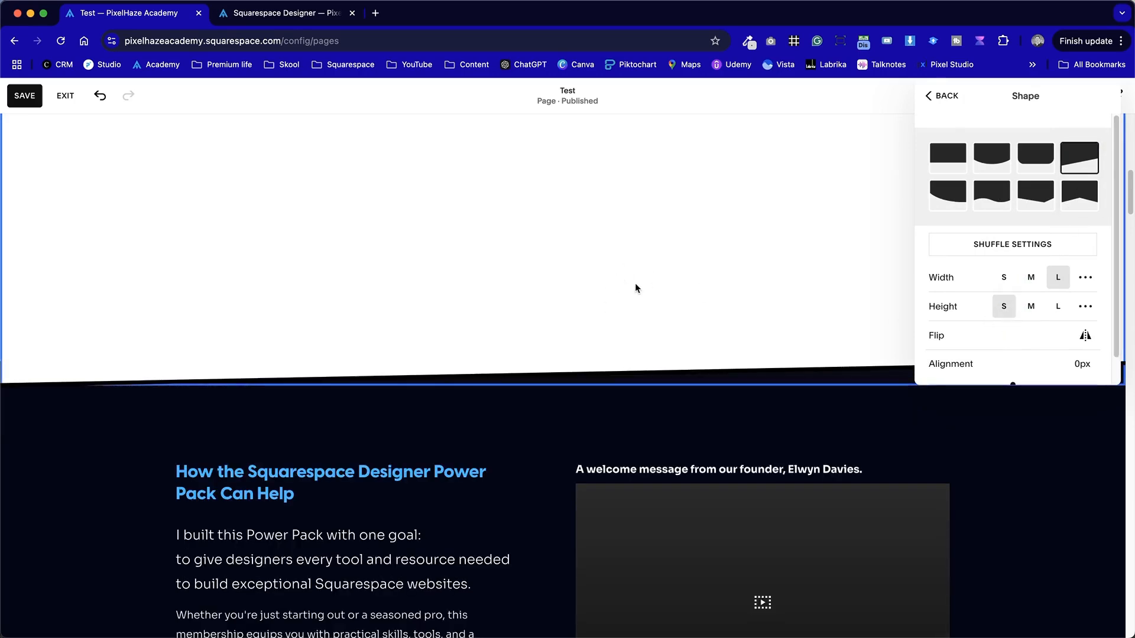
{"action": "scroll", "coordinate": [671, 335], "scroll_direction": "up", "scroll_amount": 3}
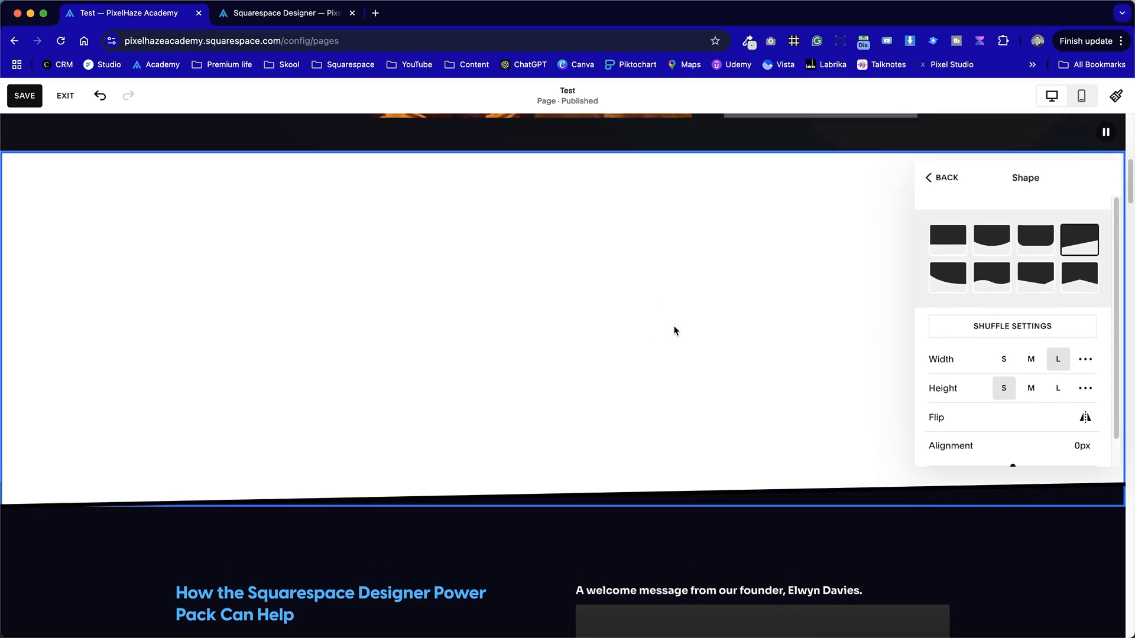
{"action": "left_click", "coordinate": [674, 329]}
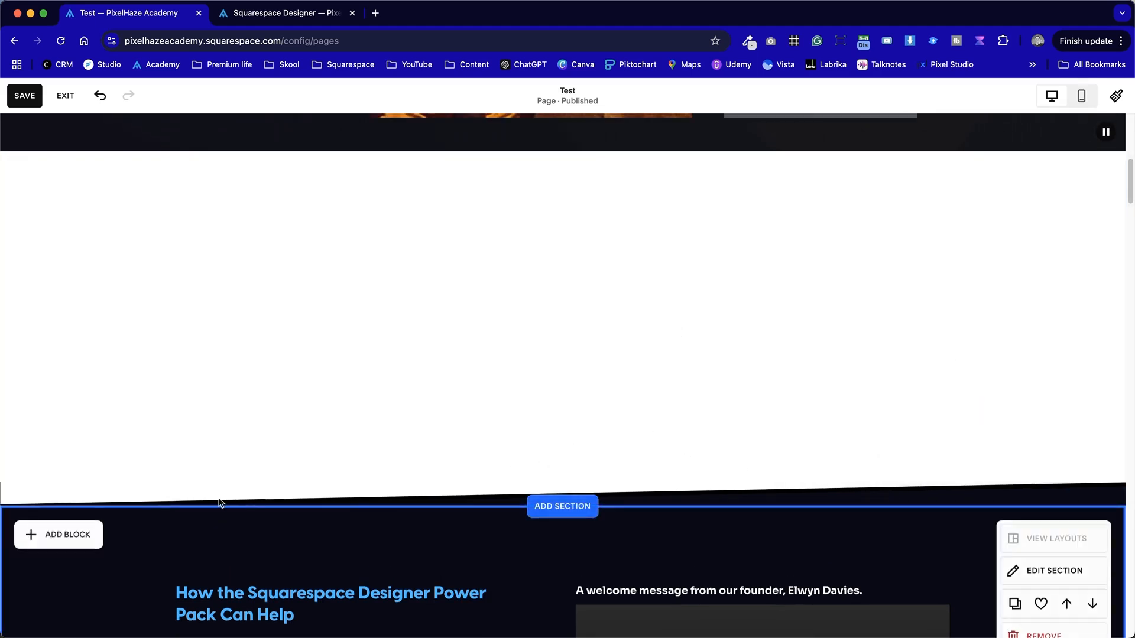
Enable a slanted divider on the Unlock your productivity hero section and set its stroke to none
{"action": "scroll", "coordinate": [648, 431], "scroll_direction": "up", "scroll_amount": 6}
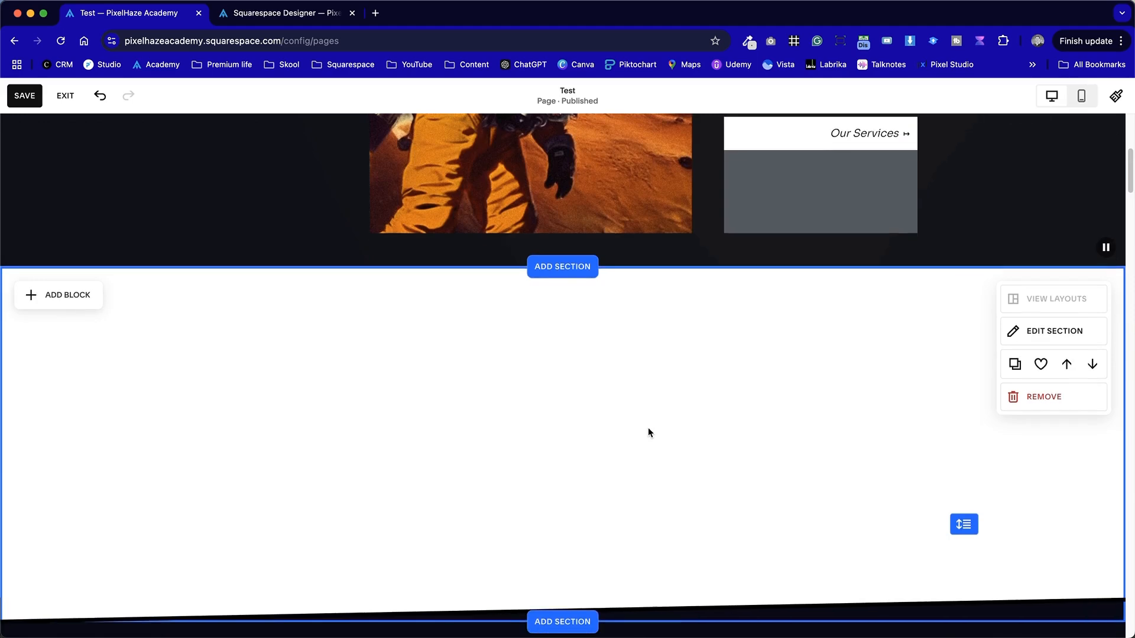
{"action": "scroll", "coordinate": [598, 441], "scroll_direction": "down", "scroll_amount": 10}
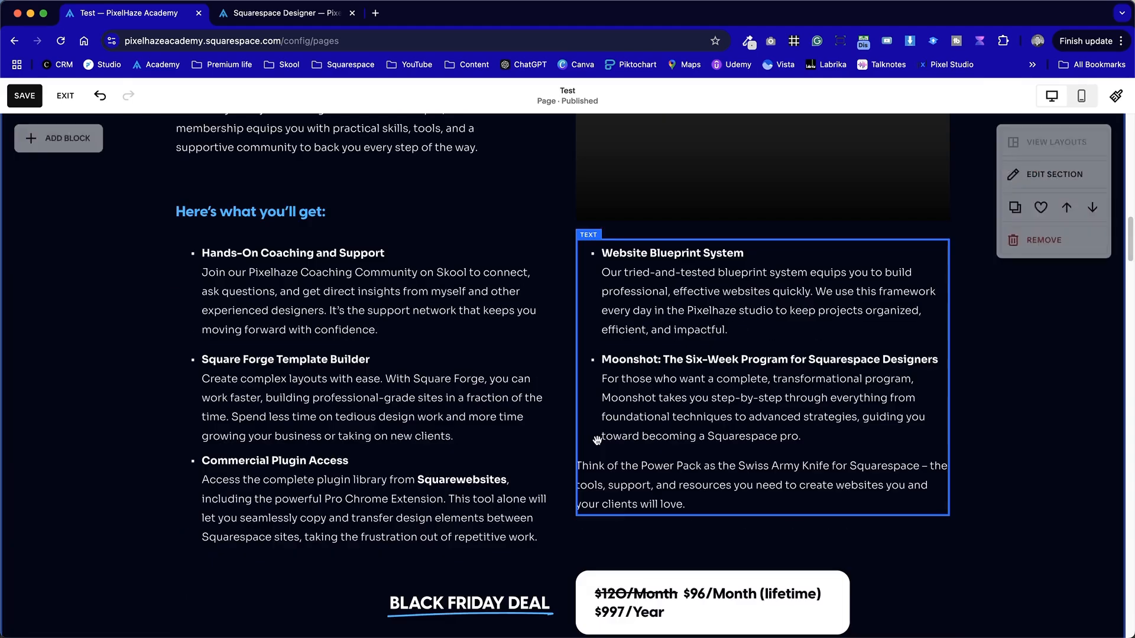
{"action": "scroll", "coordinate": [598, 441], "scroll_direction": "up", "scroll_amount": 15}
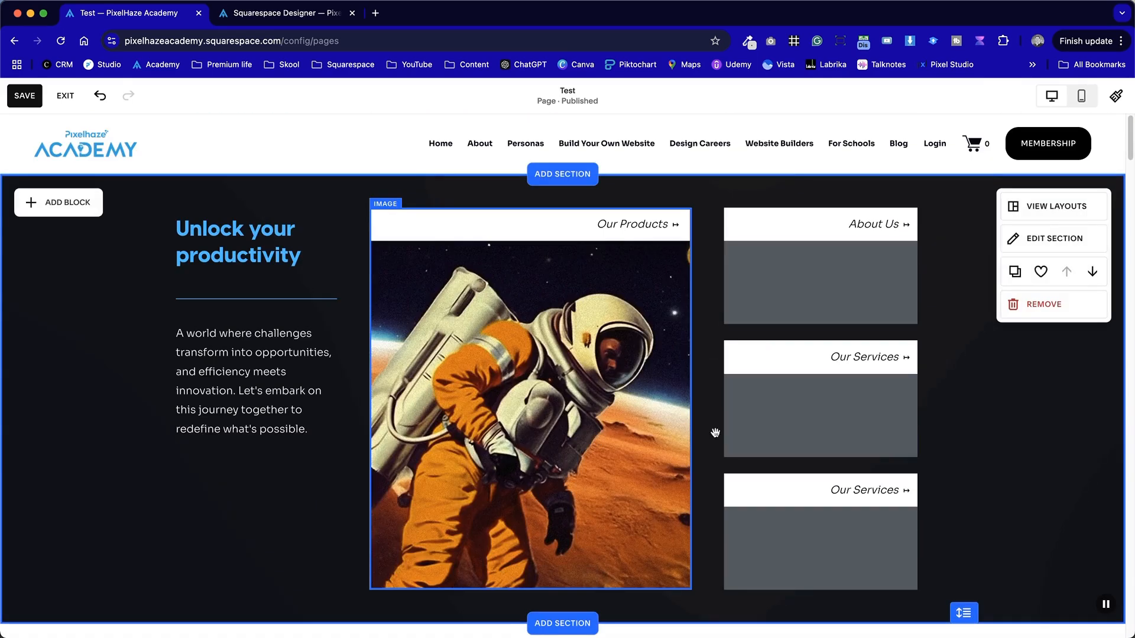
{"action": "left_click", "coordinate": [1043, 251]}
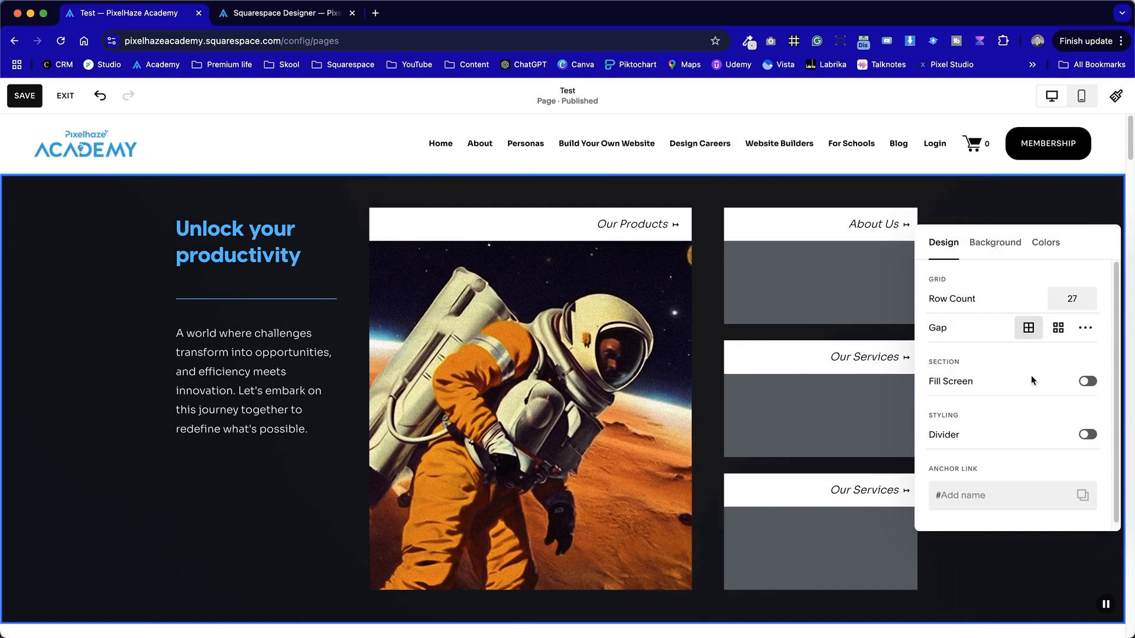
{"action": "left_click", "coordinate": [1089, 435]}
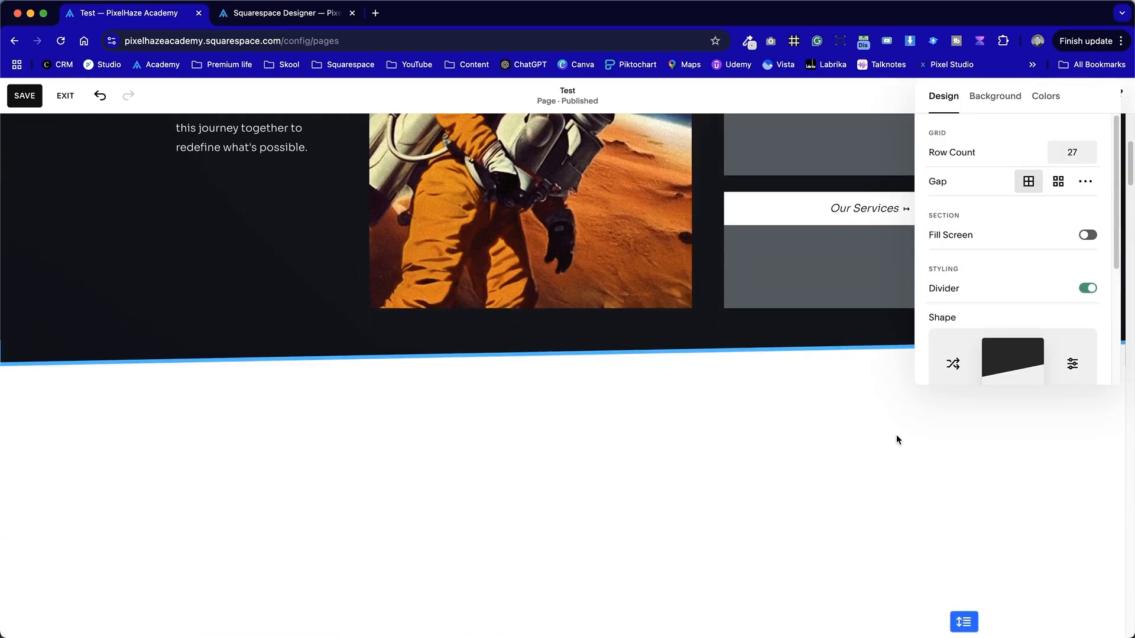
{"action": "scroll", "coordinate": [1005, 343], "scroll_direction": "down", "scroll_amount": 4}
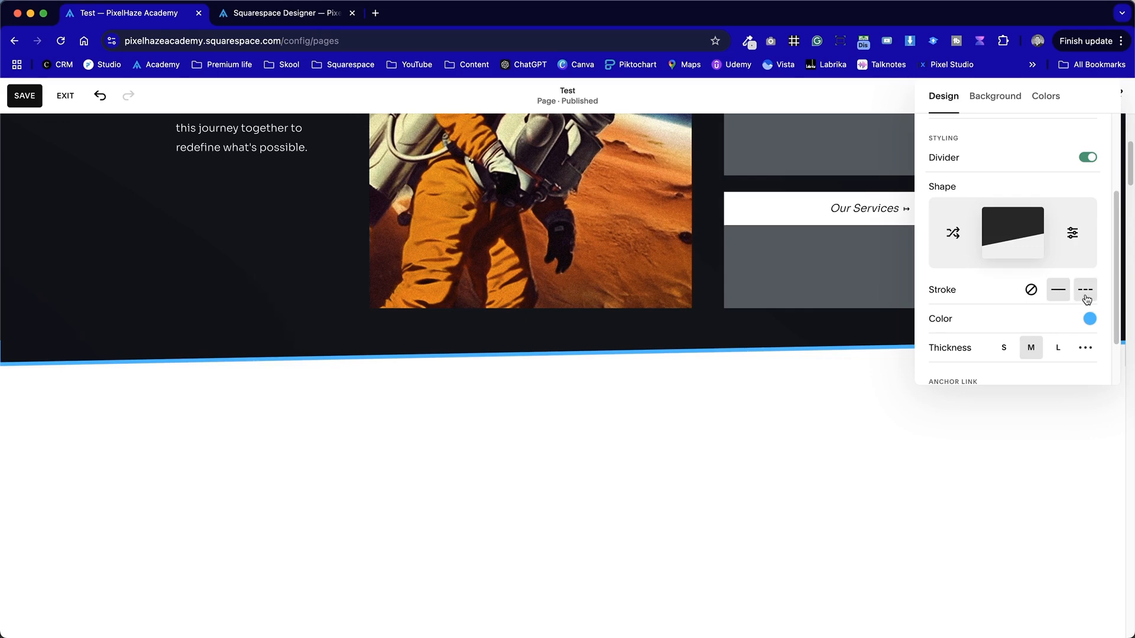
{"action": "scroll", "coordinate": [1071, 334], "scroll_direction": "down", "scroll_amount": 1}
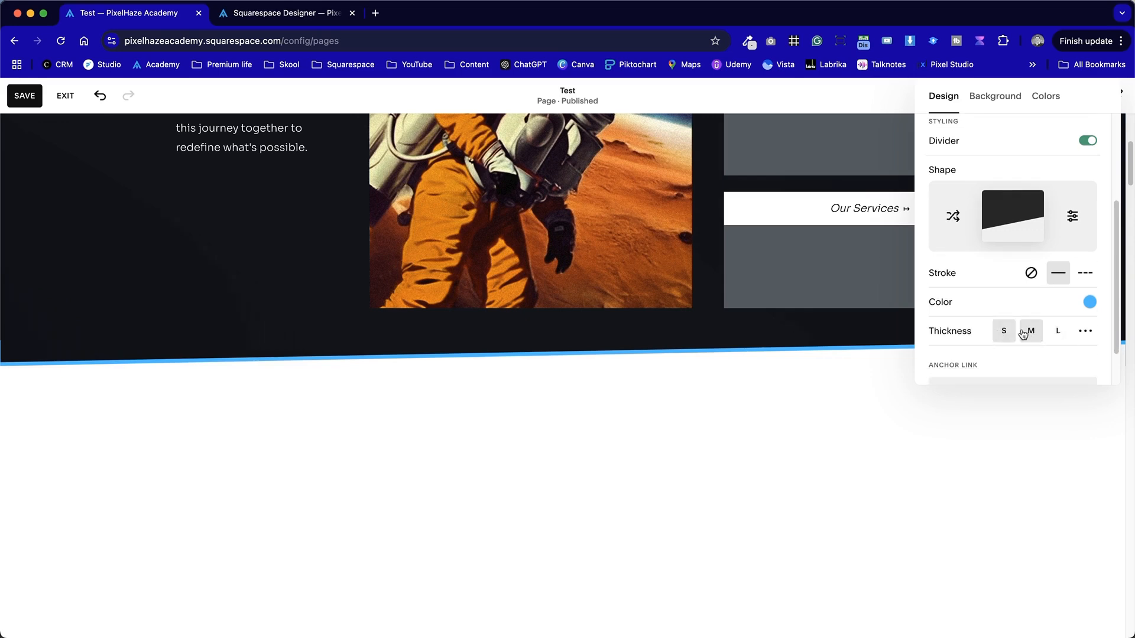
{"action": "left_click", "coordinate": [1032, 273]}
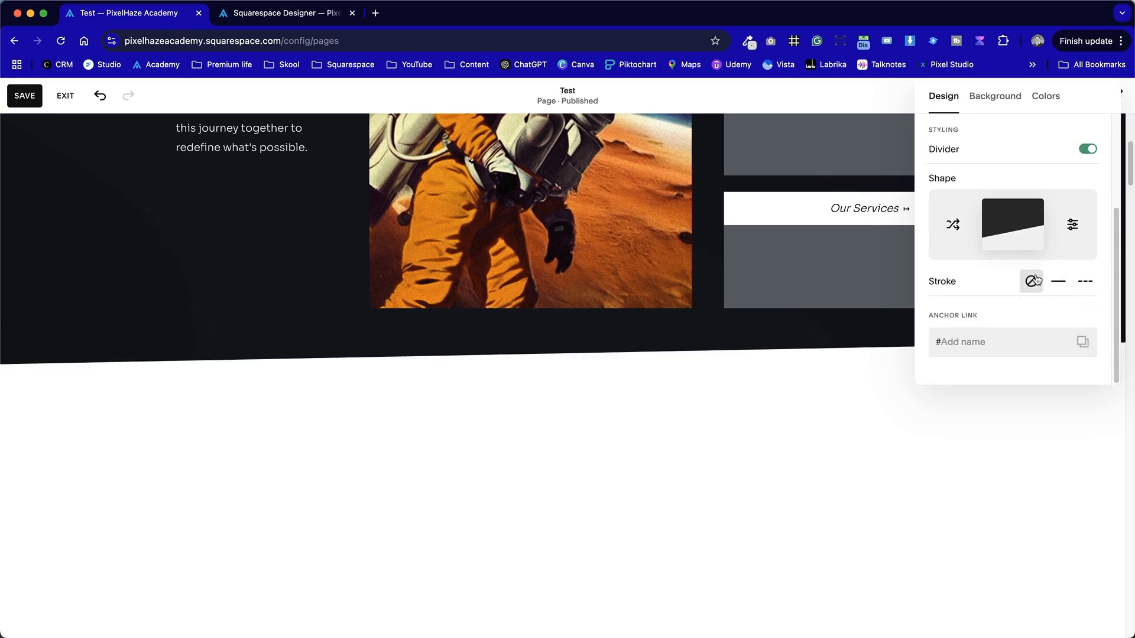
{"action": "left_click", "coordinate": [725, 453]}
{"action": "scroll", "coordinate": [738, 473], "scroll_direction": "down", "scroll_amount": 5}
{"action": "scroll", "coordinate": [739, 473], "scroll_direction": "up", "scroll_amount": 3}
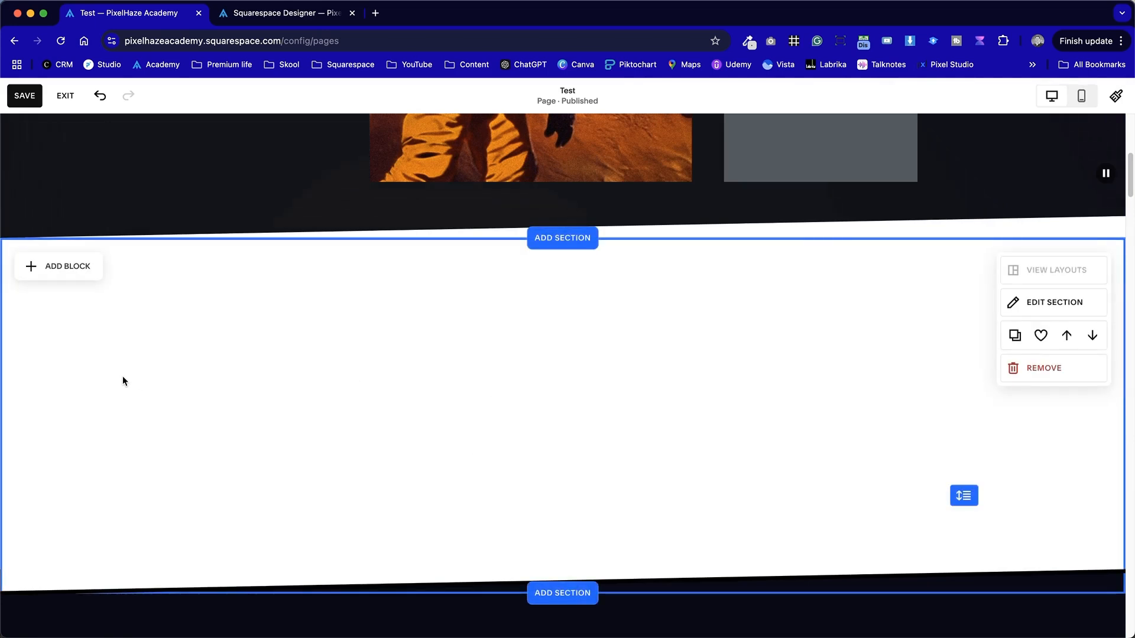
Copy the "How It Works:" heading text from the Squarespace Designer reference page
{"action": "key", "text": "ctrl+Tab"}
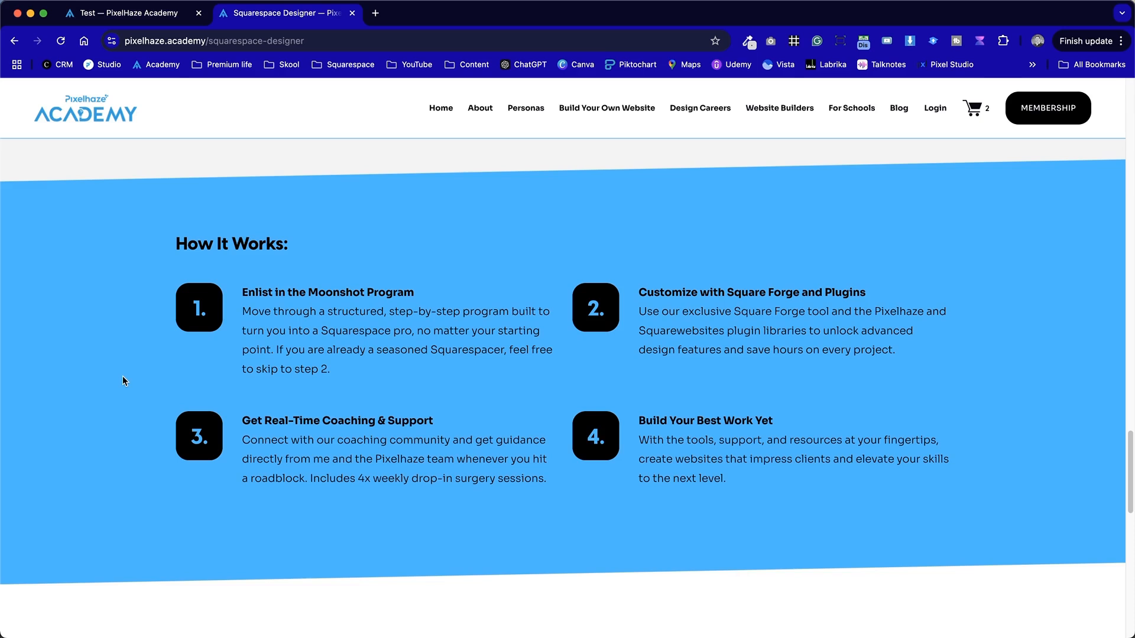
{"action": "left_click_drag", "start_coordinate": [347, 375], "coordinate": [255, 315]}
{"action": "left_click_drag", "start_coordinate": [293, 252], "coordinate": [170, 252]}
{"action": "key", "text": "super+c"}
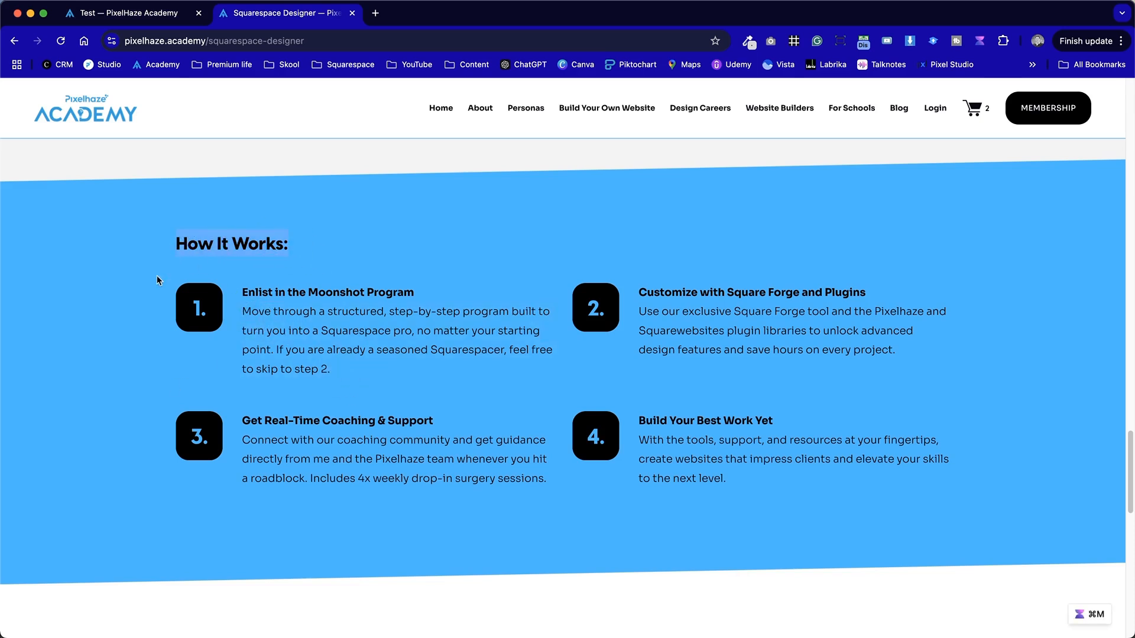
Add a text block to the blank section of the Test page and paste in the copied "How It Works:" heading
{"action": "key", "text": "ctrl+shift+Tab"}
{"action": "left_click", "coordinate": [70, 267]}
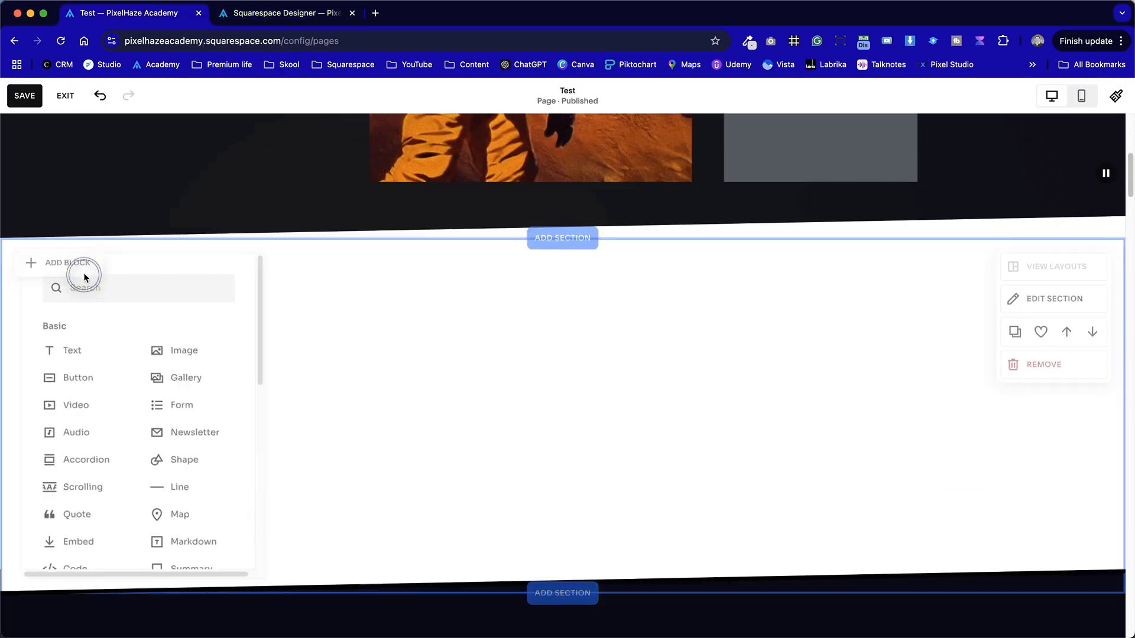
{"action": "left_click", "coordinate": [75, 347]}
{"action": "left_click", "coordinate": [219, 329]}
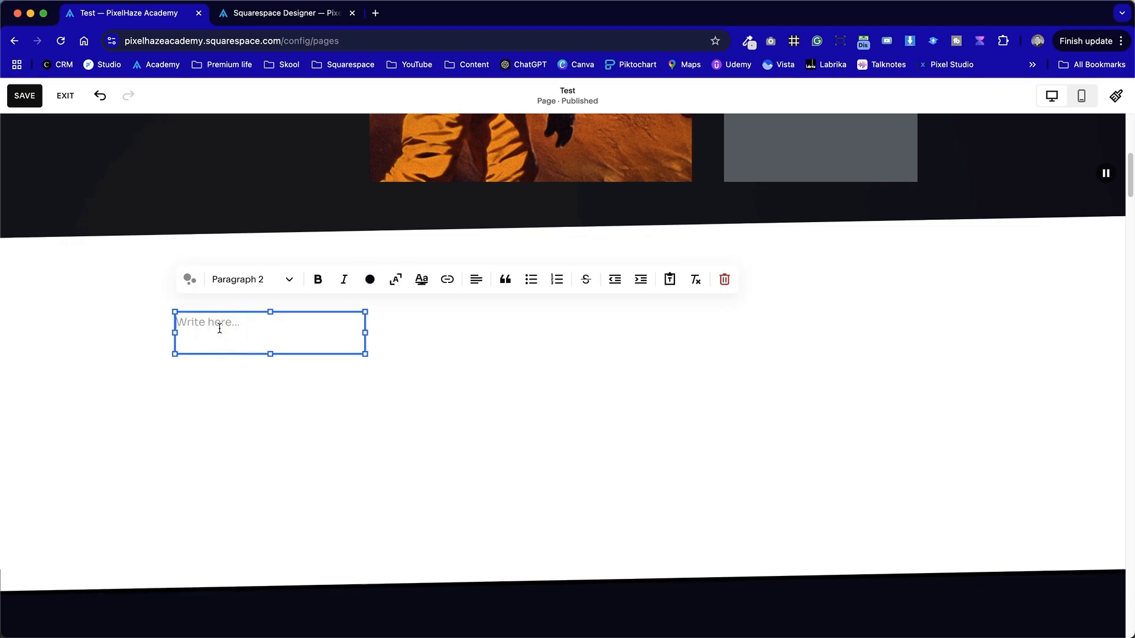
{"action": "key", "text": "super+v"}
{"action": "left_click", "coordinate": [278, 371]}
Set the vertical alignment of the "How It Works:" heading block to middle
{"action": "left_click", "coordinate": [258, 349]}
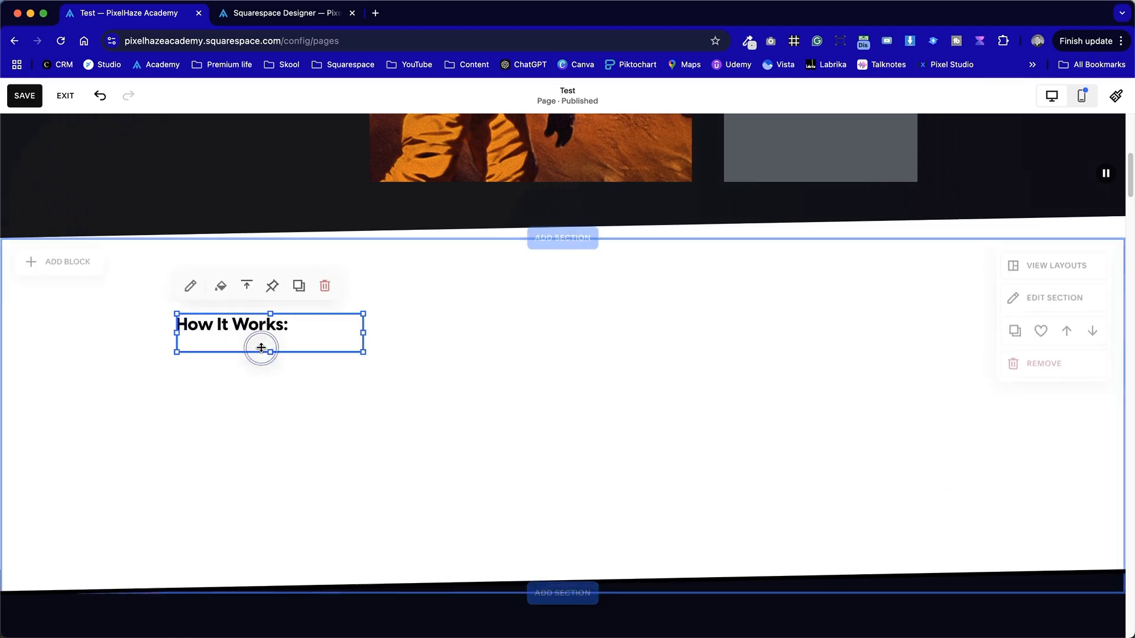
{"action": "left_click", "coordinate": [247, 285]}
{"action": "left_click", "coordinate": [246, 314]}
{"action": "left_click", "coordinate": [586, 502]}
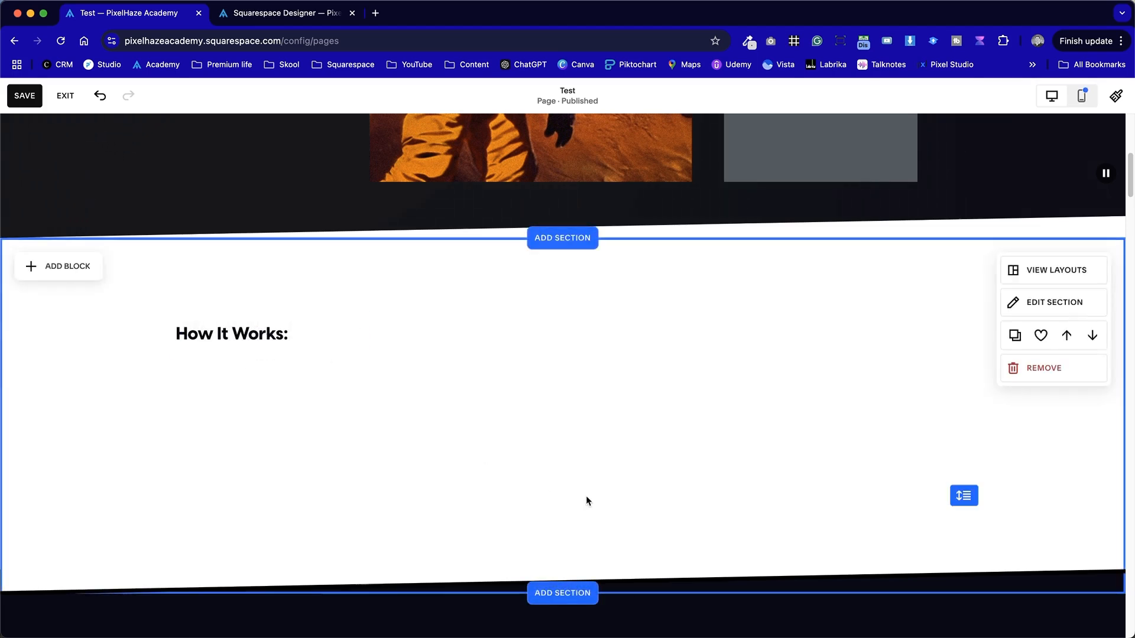
Copy the "Enlist in the Moonshot Program" title and its description from the Squarespace Designer reference page
{"action": "key", "text": "ctrl+Tab"}
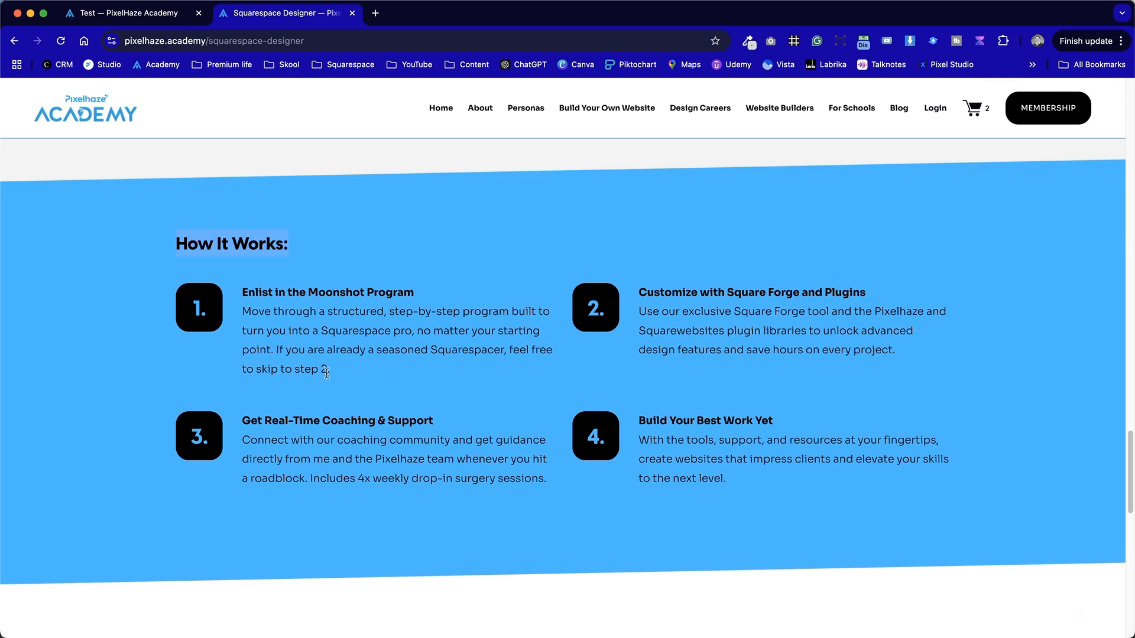
{"action": "left_click_drag", "start_coordinate": [251, 308], "coordinate": [242, 294]}
{"action": "key", "text": "super+c"}
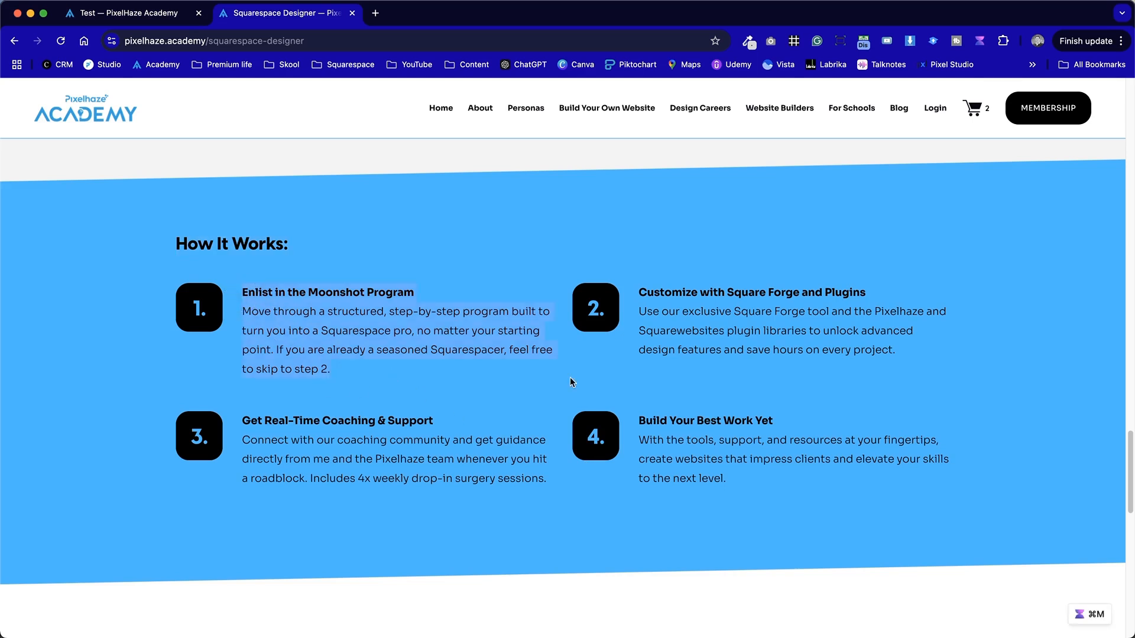
Add a text block below the "How It Works:" heading on the Test page and paste the copied step-one text
{"action": "key", "text": "ctrl+shift+Tab"}
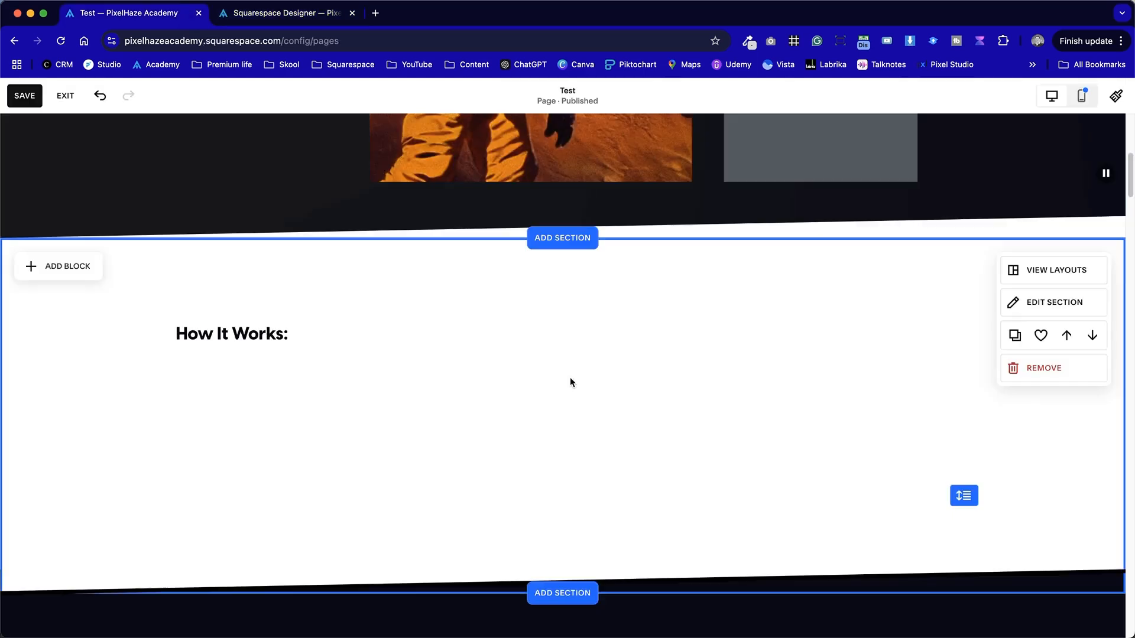
{"action": "left_click", "coordinate": [50, 273]}
{"action": "left_click", "coordinate": [72, 356]}
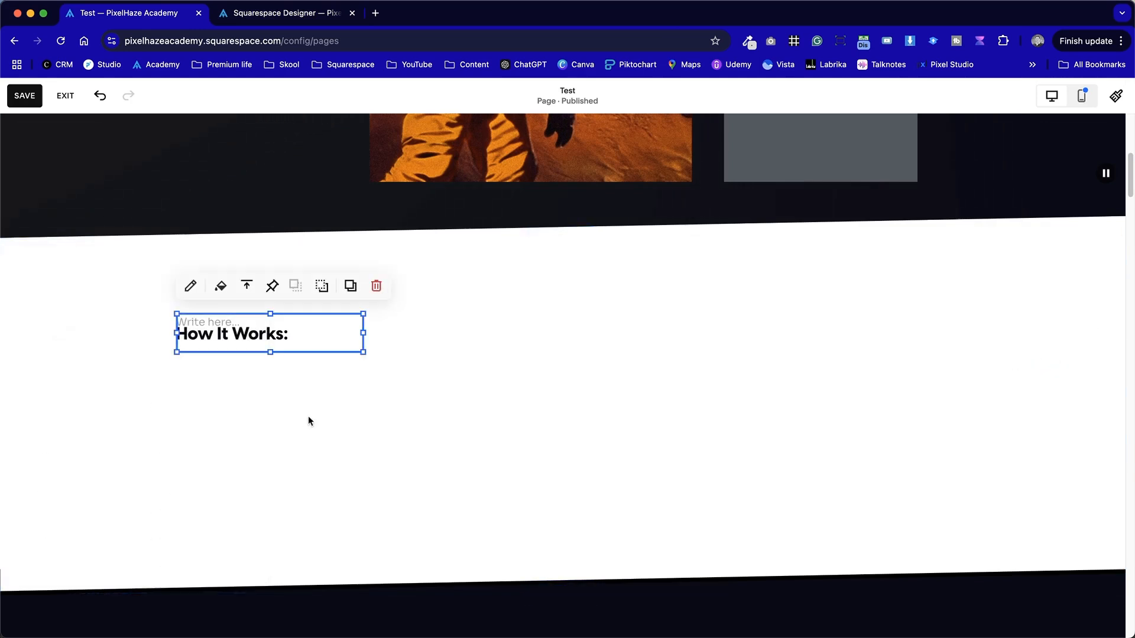
{"action": "left_click_drag", "start_coordinate": [329, 345], "coordinate": [374, 402]}
{"action": "left_click", "coordinate": [240, 374]}
{"action": "key", "text": "super+v"}
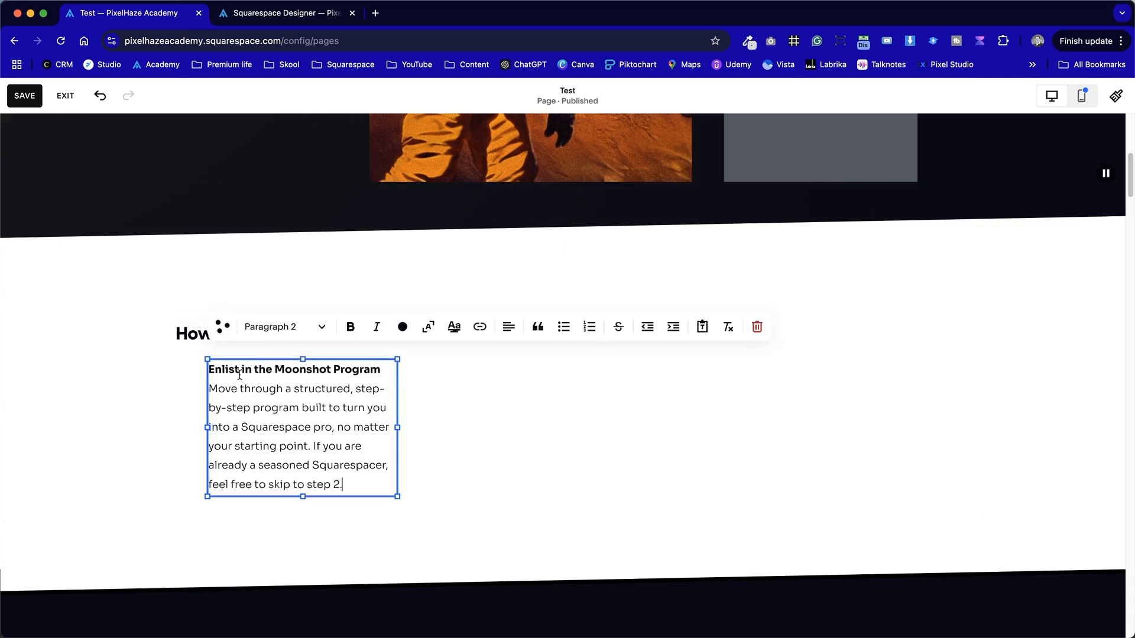
Resize the step-one text block to reach the section's centre line, indenting its left edge to leave room for a number
{"action": "left_click", "coordinate": [438, 429]}
{"action": "left_click", "coordinate": [352, 418]}
{"action": "left_click_drag", "start_coordinate": [396, 427], "coordinate": [556, 407]}
{"action": "left_click", "coordinate": [336, 438]}
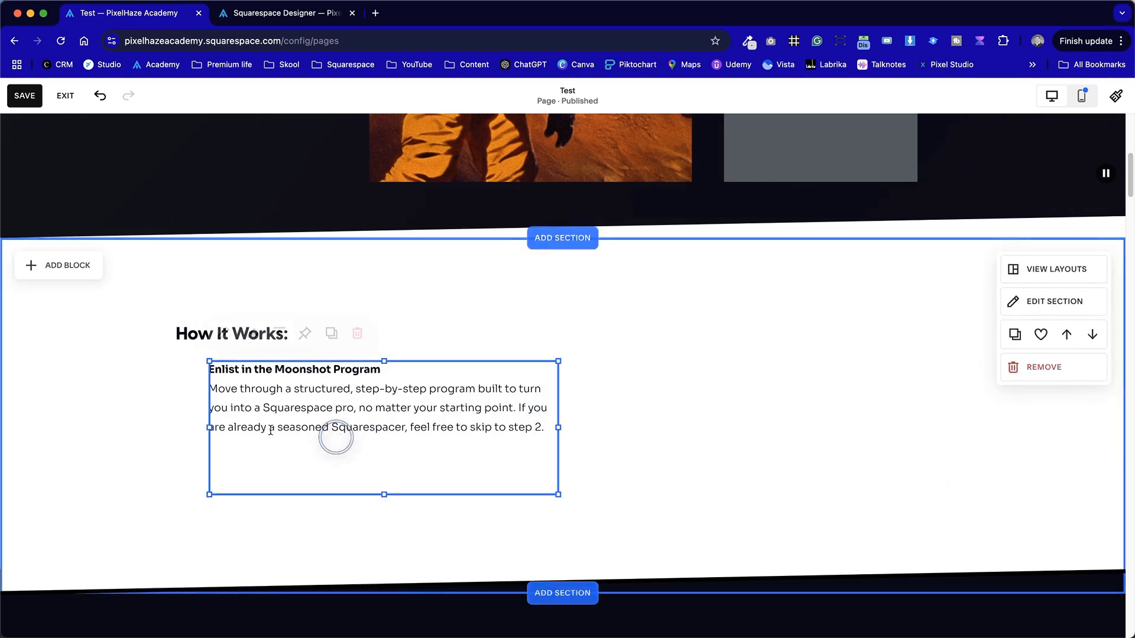
{"action": "left_click_drag", "start_coordinate": [213, 422], "coordinate": [249, 429]}
{"action": "left_click", "coordinate": [743, 436]}
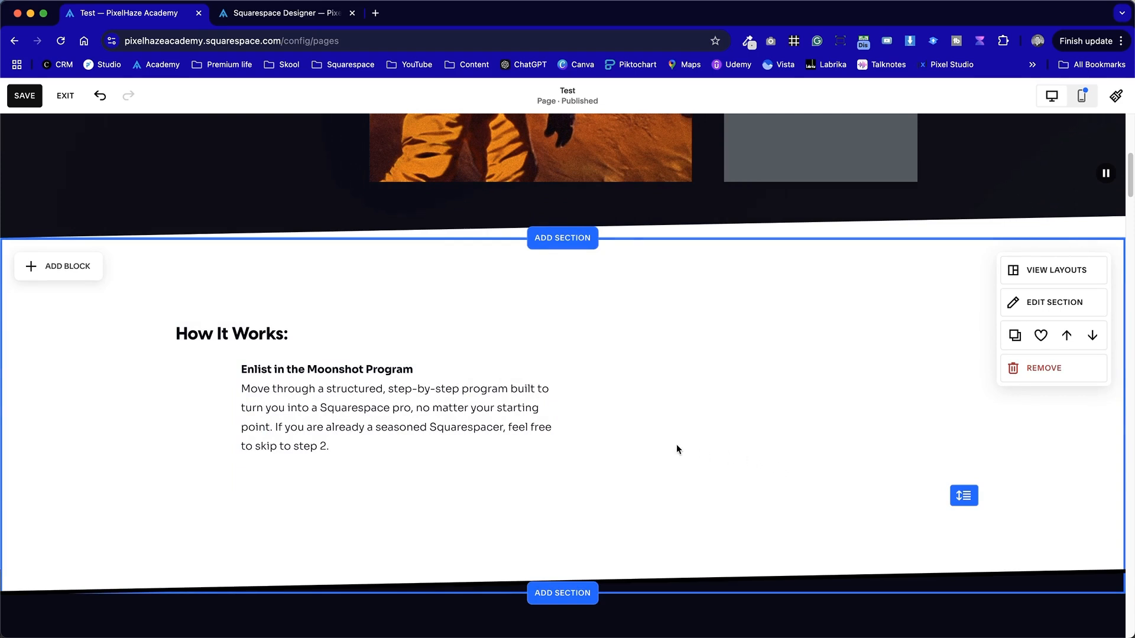
{"action": "left_click", "coordinate": [197, 325]}
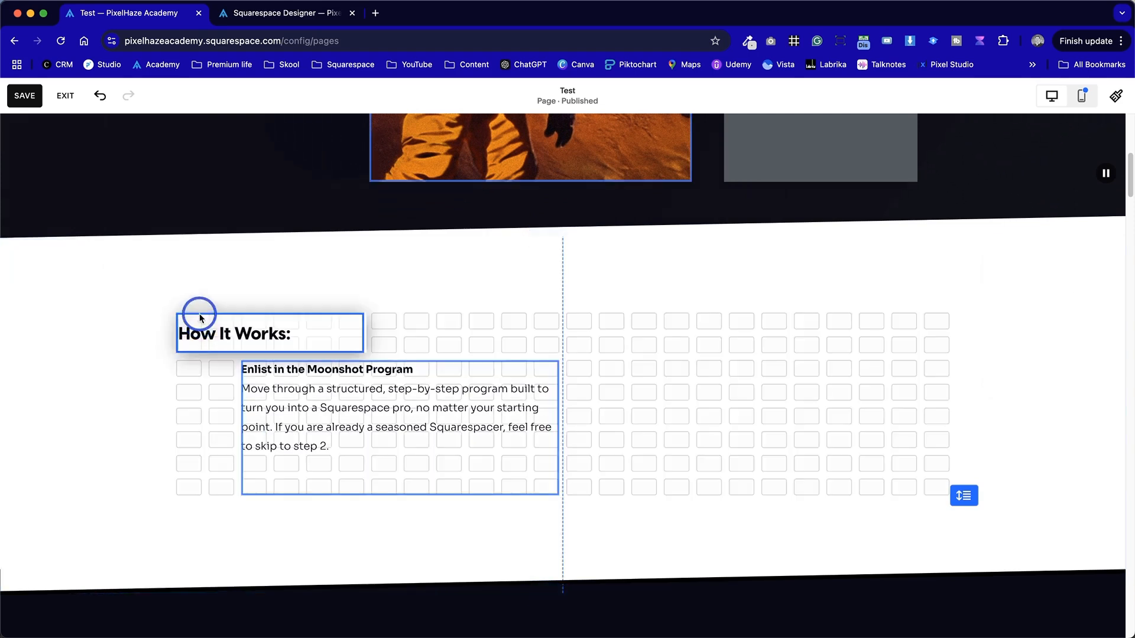
{"action": "left_click", "coordinate": [851, 391]}
{"action": "key", "text": "ctrl+Tab"}
{"action": "key", "text": "ctrl+Tab"}
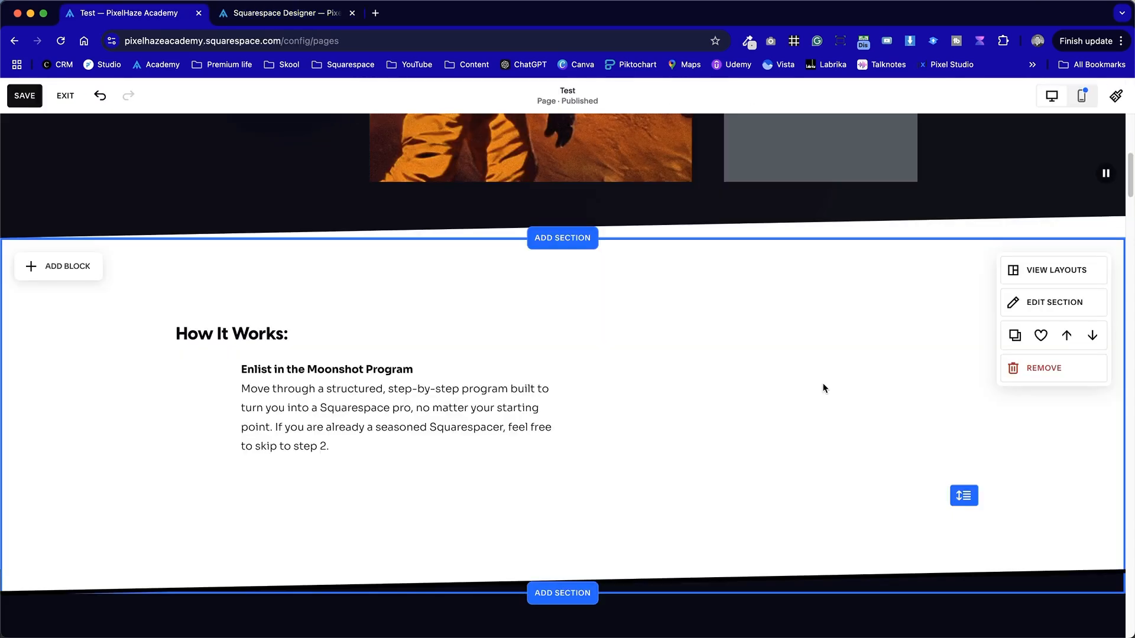
Apply the Bright 2 color theme to the How It Works section and save the page
{"action": "left_click", "coordinate": [1014, 304]}
{"action": "left_click", "coordinate": [1045, 282]}
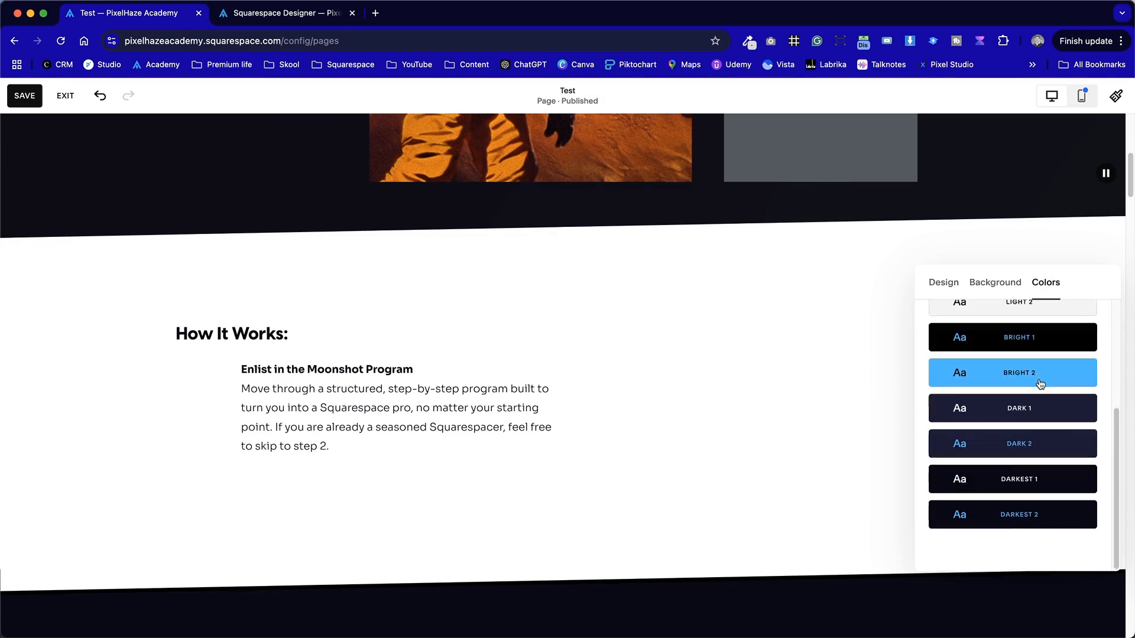
{"action": "scroll", "coordinate": [1032, 391], "scroll_direction": "up", "scroll_amount": 2}
{"action": "left_click", "coordinate": [1030, 448]}
{"action": "left_click", "coordinate": [662, 332]}
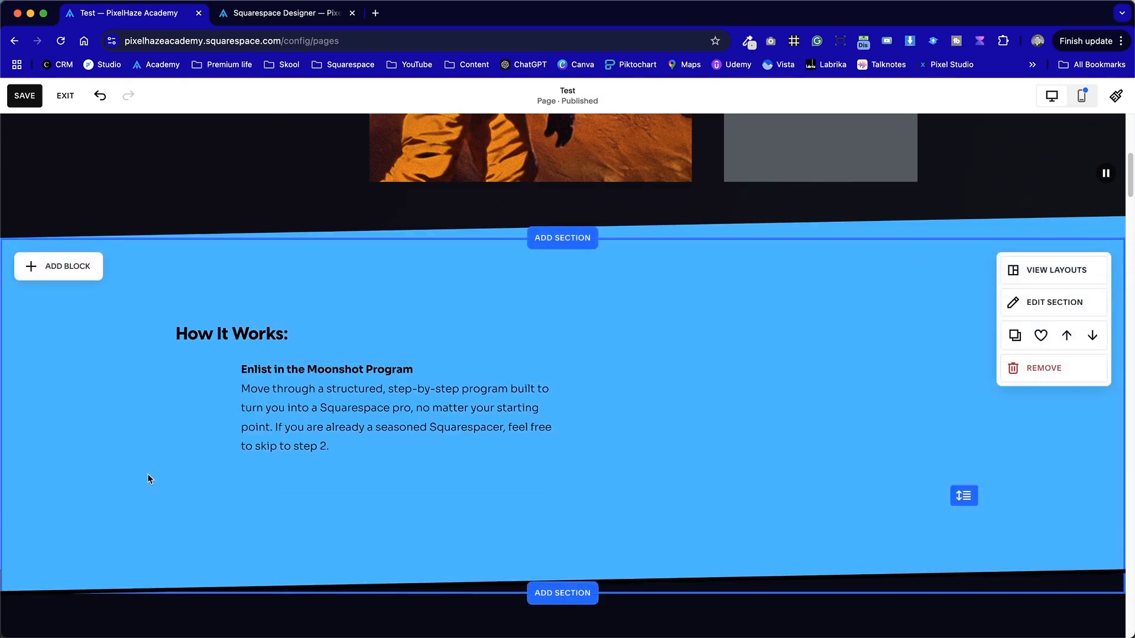
{"action": "left_click", "coordinate": [32, 99]}
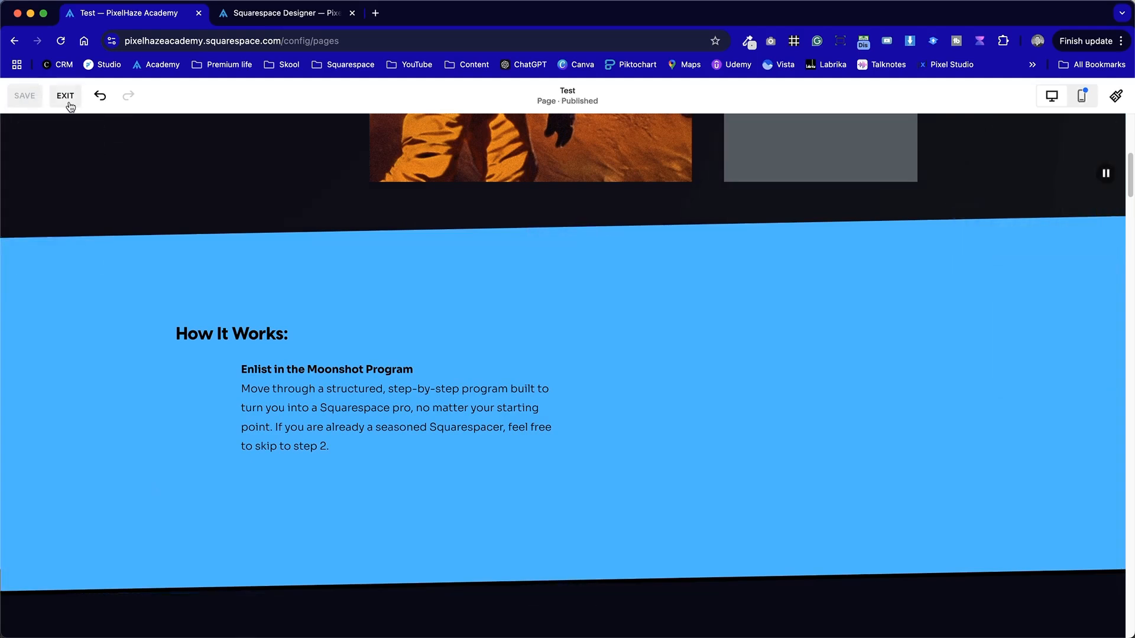
Add a text block beneath the heading and shrink it to a small square beside the step-one text
{"action": "left_click", "coordinate": [74, 269]}
{"action": "left_click", "coordinate": [70, 351]}
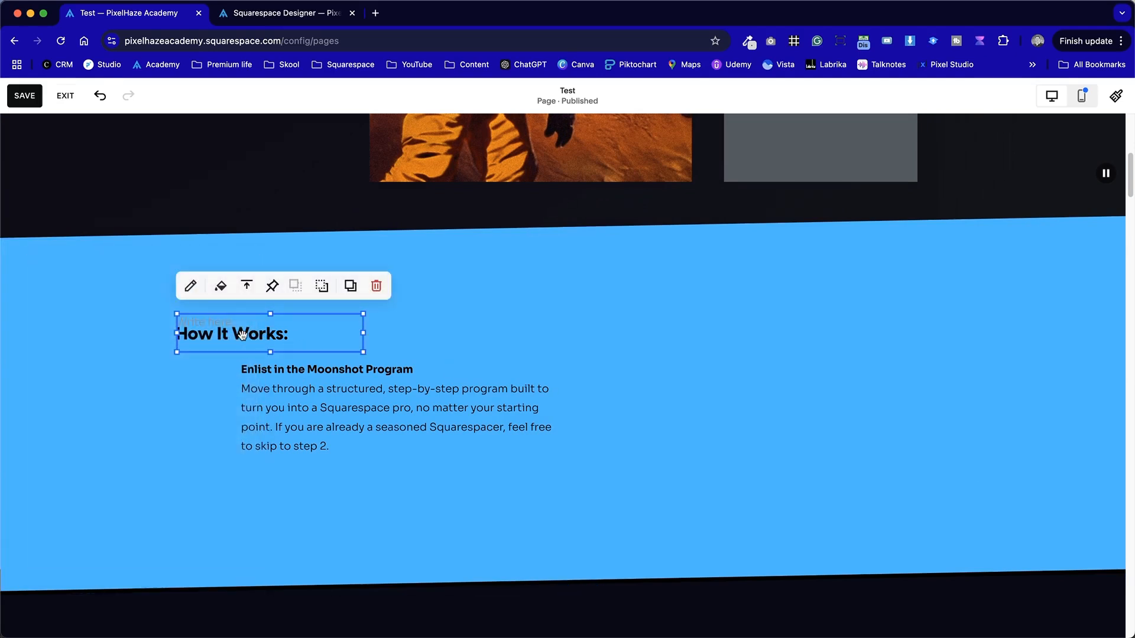
{"action": "left_click_drag", "start_coordinate": [239, 333], "coordinate": [247, 390]}
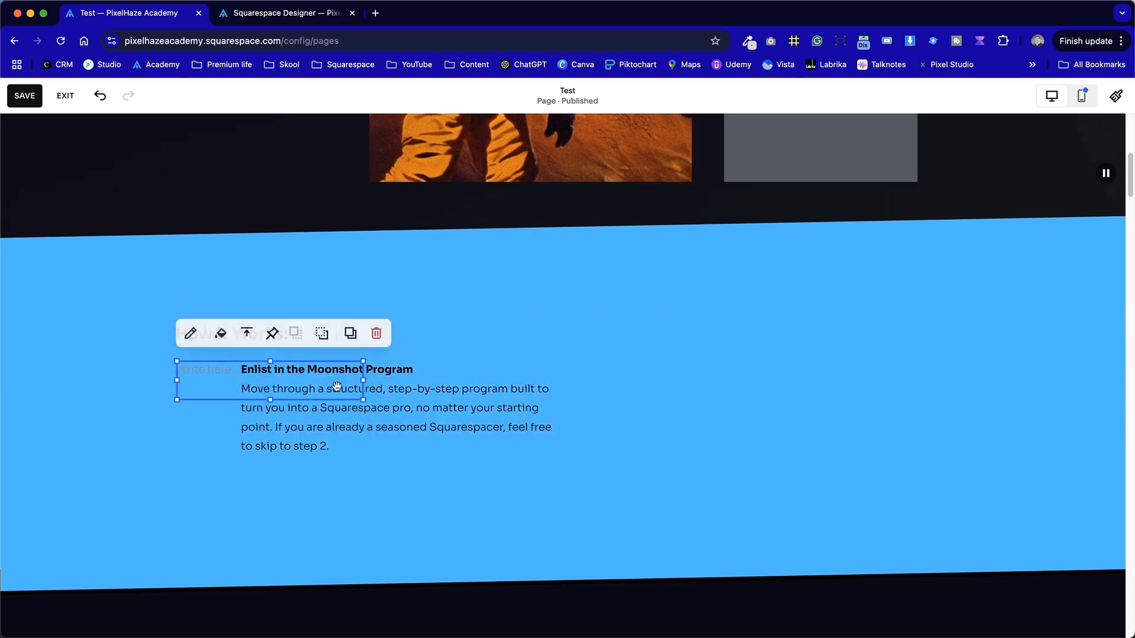
{"action": "left_click_drag", "start_coordinate": [369, 384], "coordinate": [201, 425]}
{"action": "left_click", "coordinate": [259, 476]}
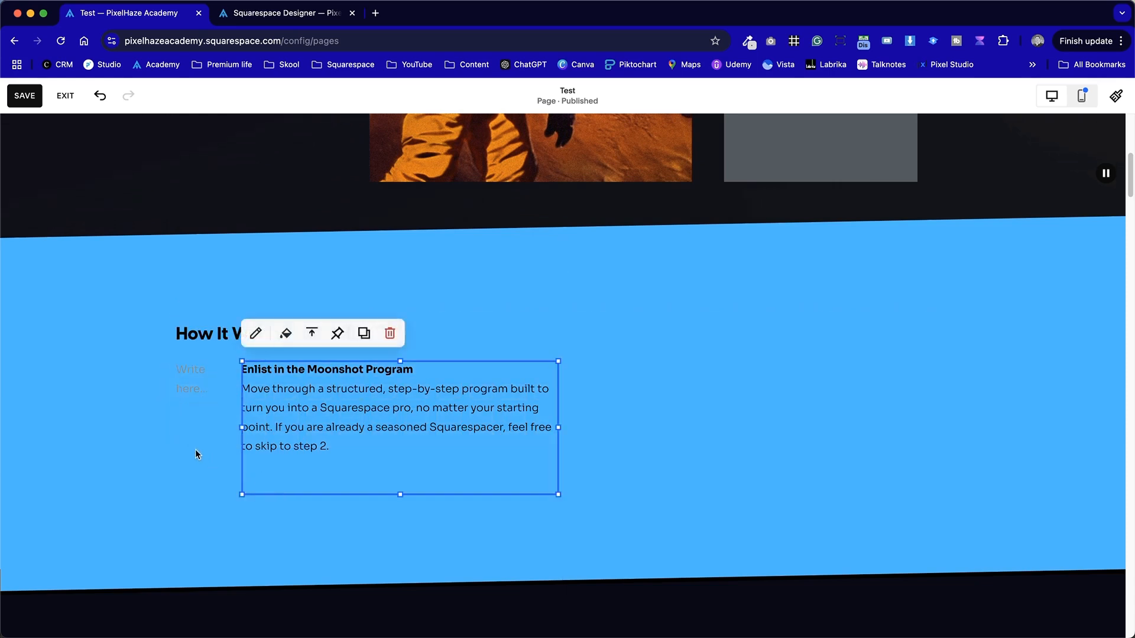
Enter "1." in the small text block and centre it vertically and horizontally
{"action": "left_click", "coordinate": [193, 374]}
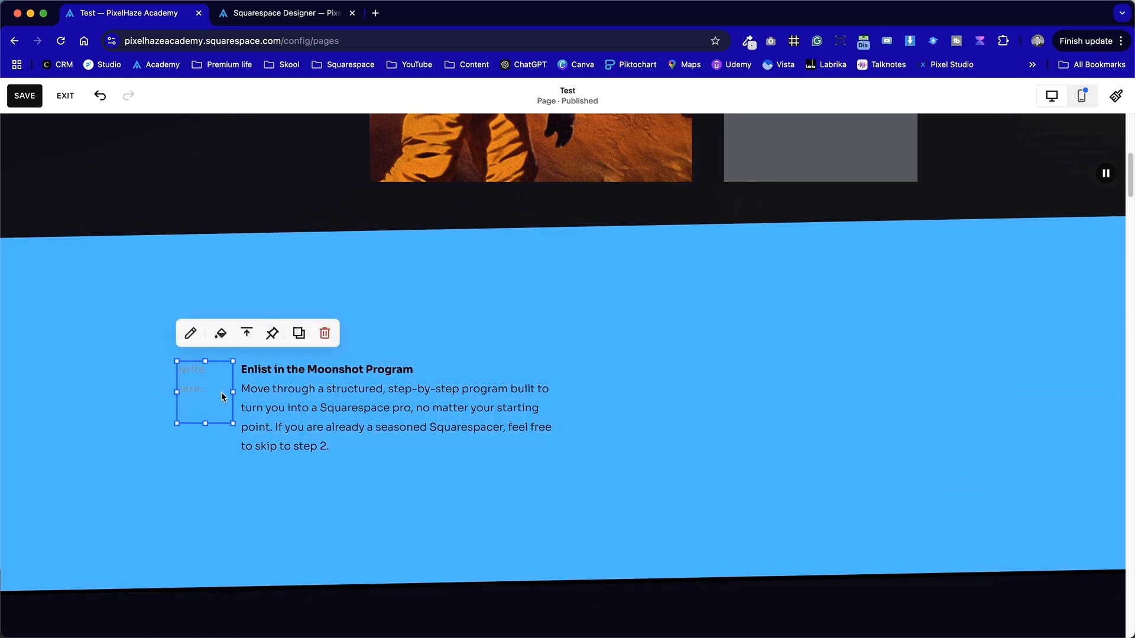
{"action": "left_click", "coordinate": [194, 374]}
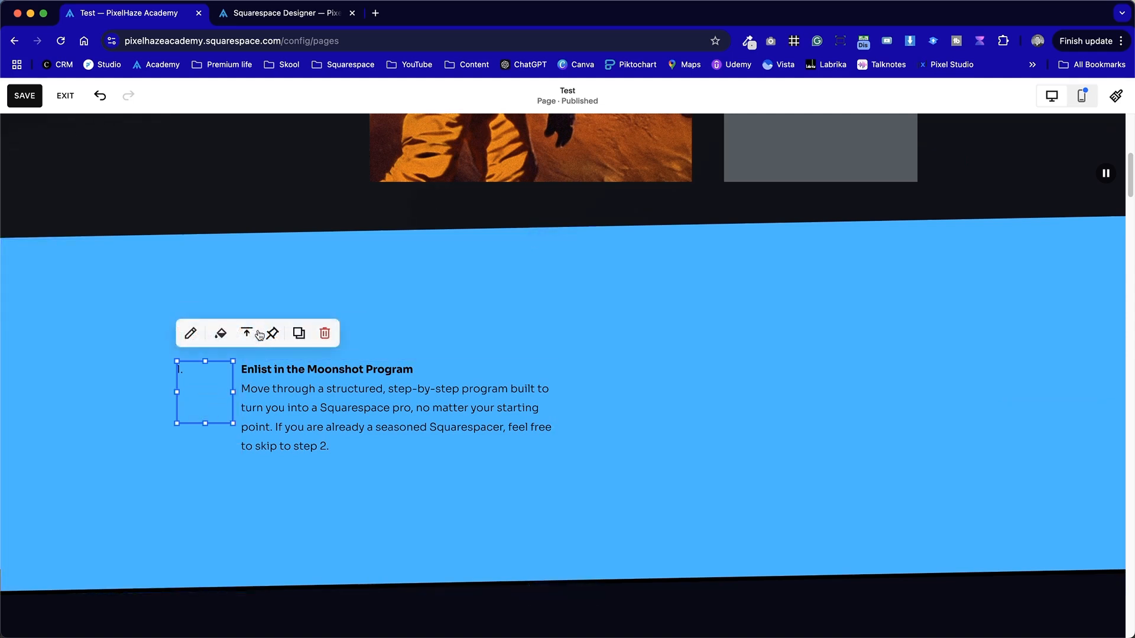
{"action": "left_click", "coordinate": [248, 334]}
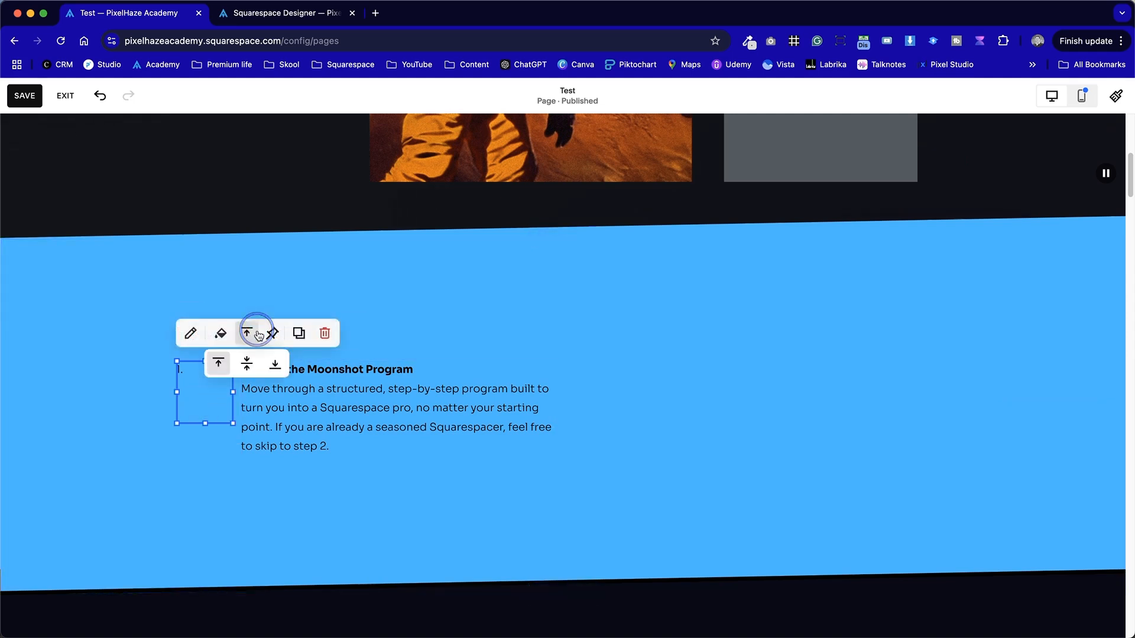
{"action": "left_click", "coordinate": [255, 367]}
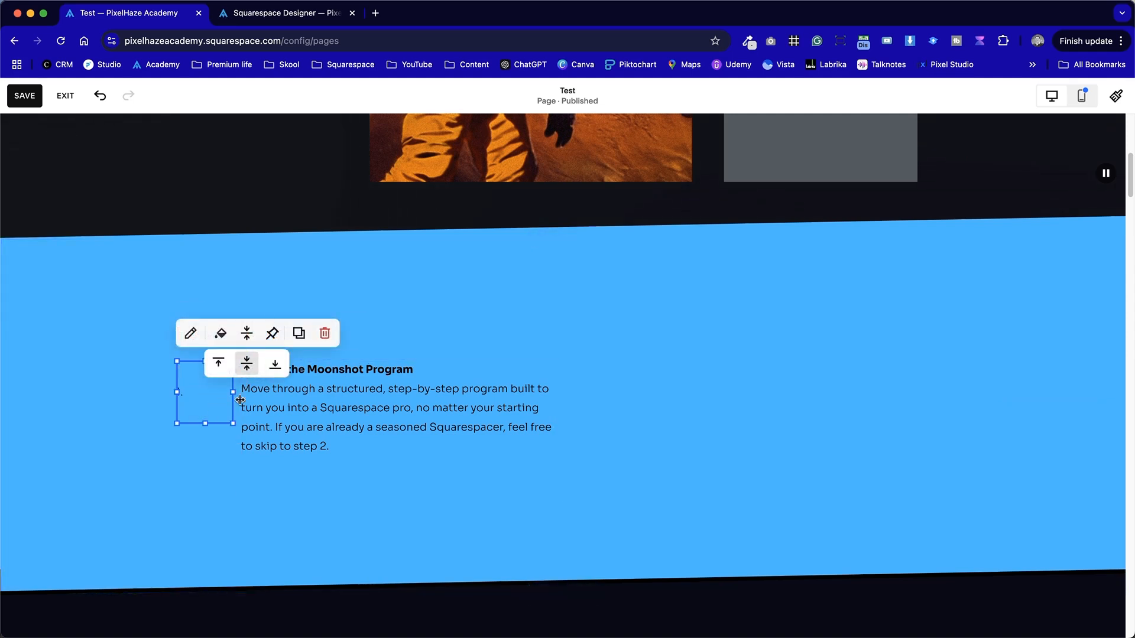
{"action": "left_click", "coordinate": [191, 391]}
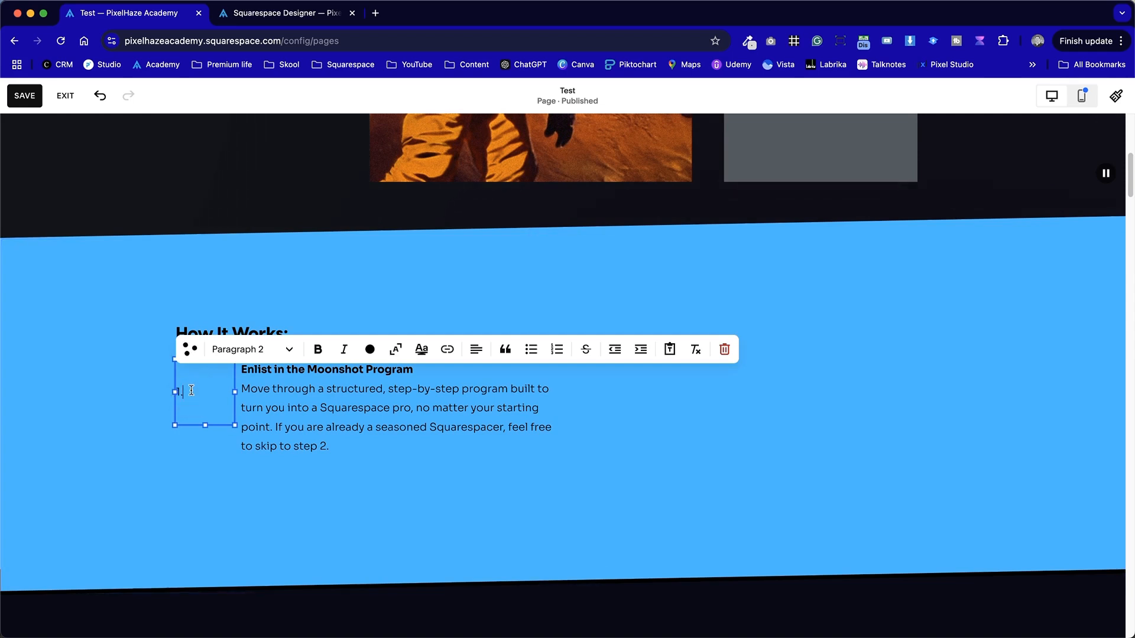
{"action": "left_click", "coordinate": [465, 350]}
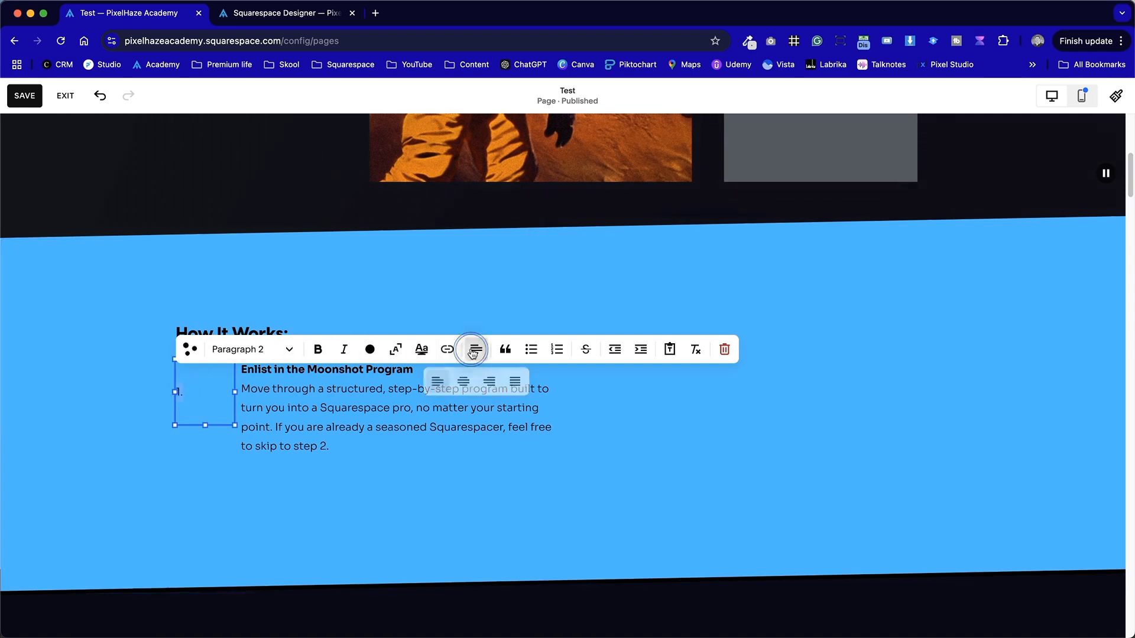
{"action": "left_click", "coordinate": [463, 381]}
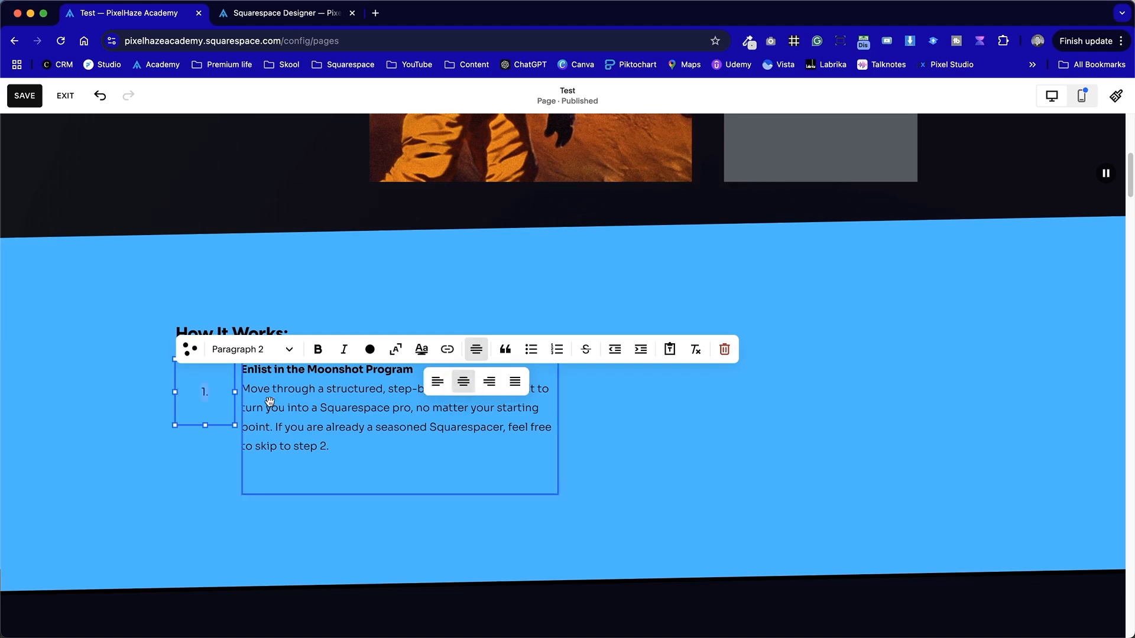
{"action": "left_click", "coordinate": [143, 406]}
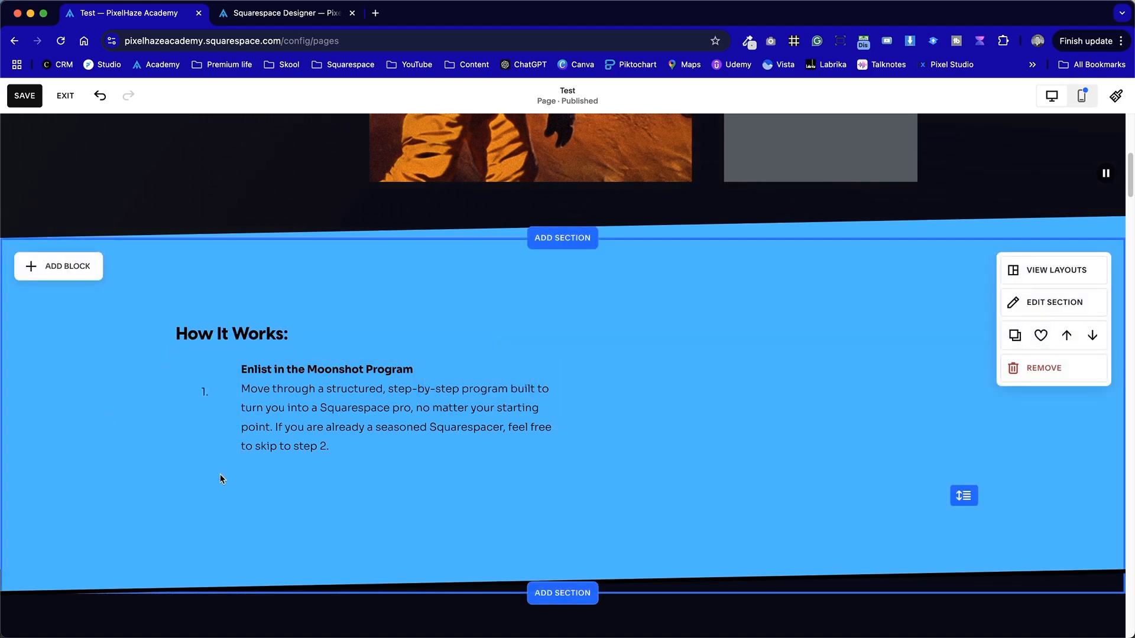
Enable a background on the "1." block and set its color to the dark navy palette swatch
{"action": "left_click", "coordinate": [214, 380]}
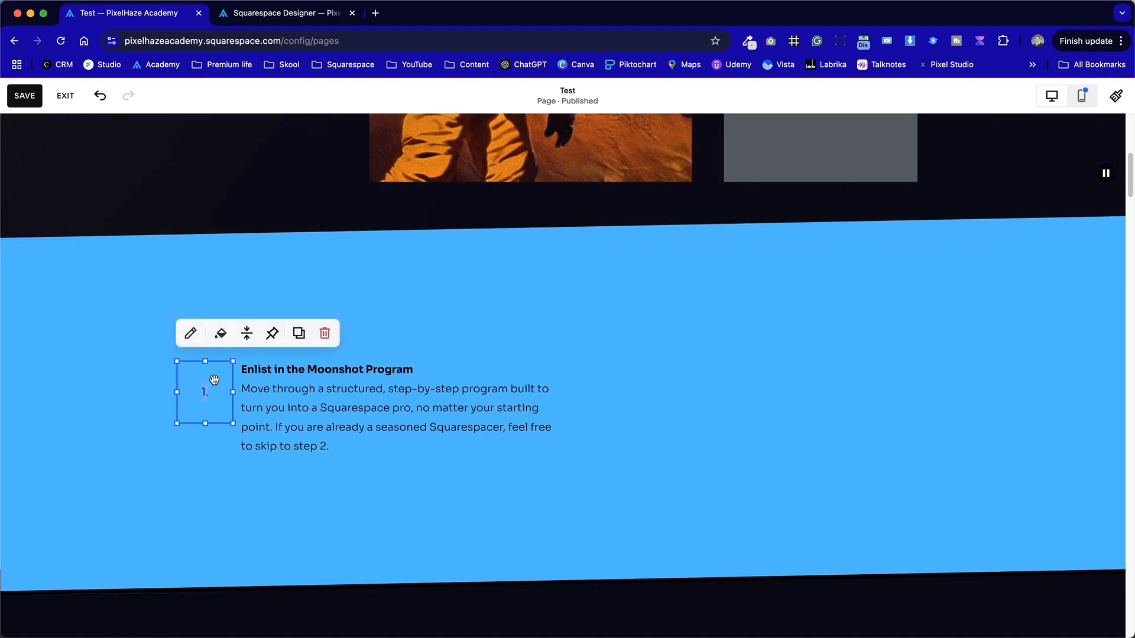
{"action": "left_click", "coordinate": [223, 334]}
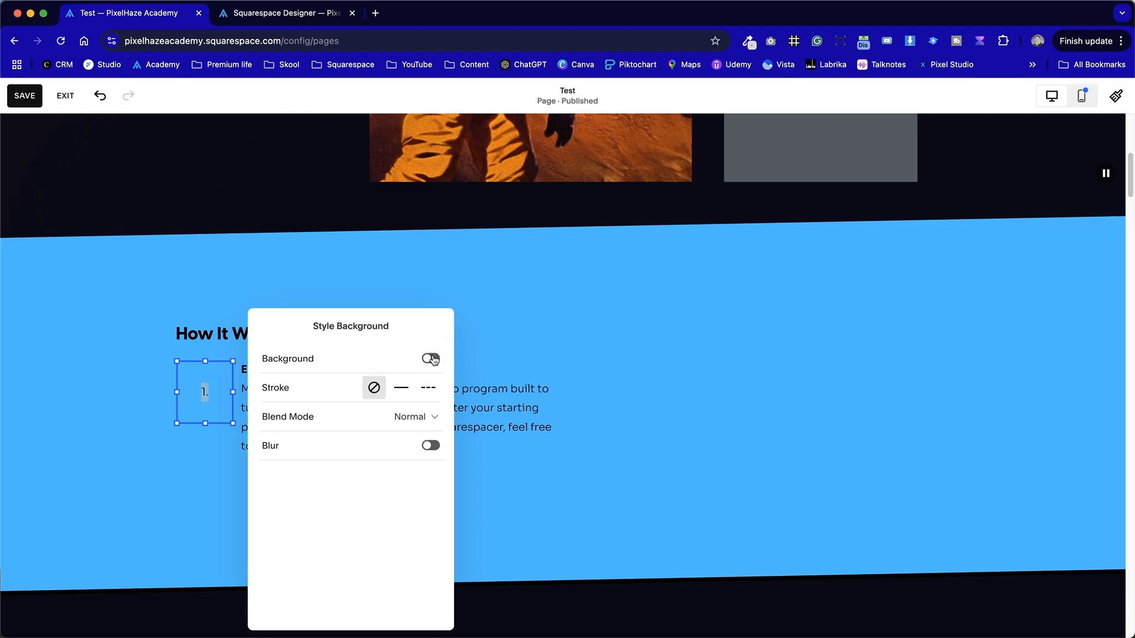
{"action": "left_click", "coordinate": [431, 359]}
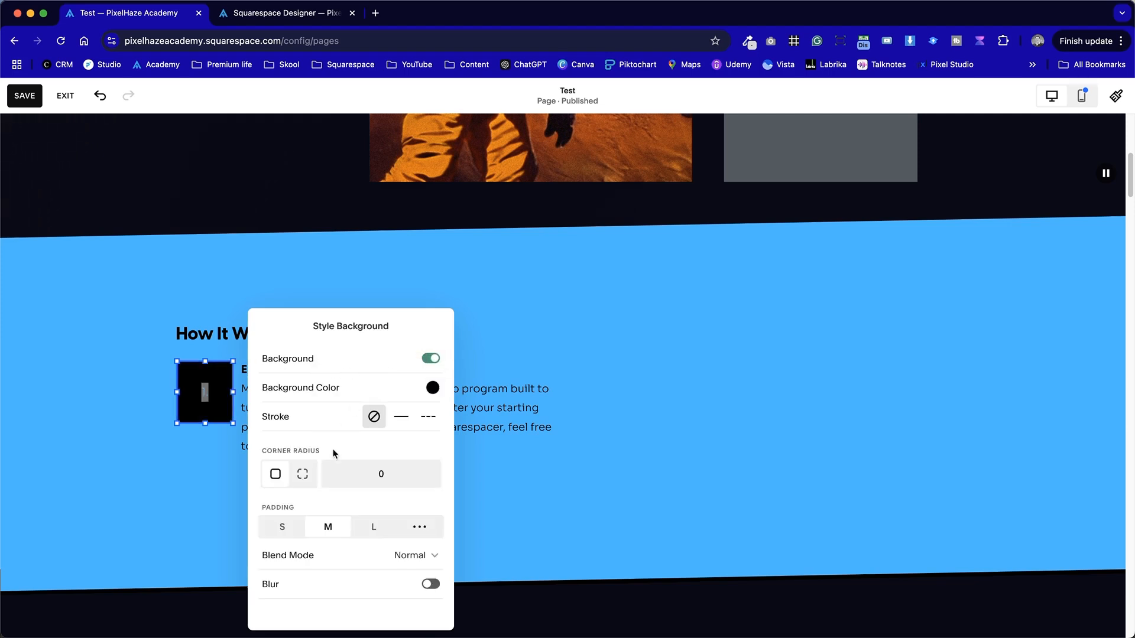
{"action": "left_click", "coordinate": [433, 388]}
{"action": "left_click", "coordinate": [594, 359]}
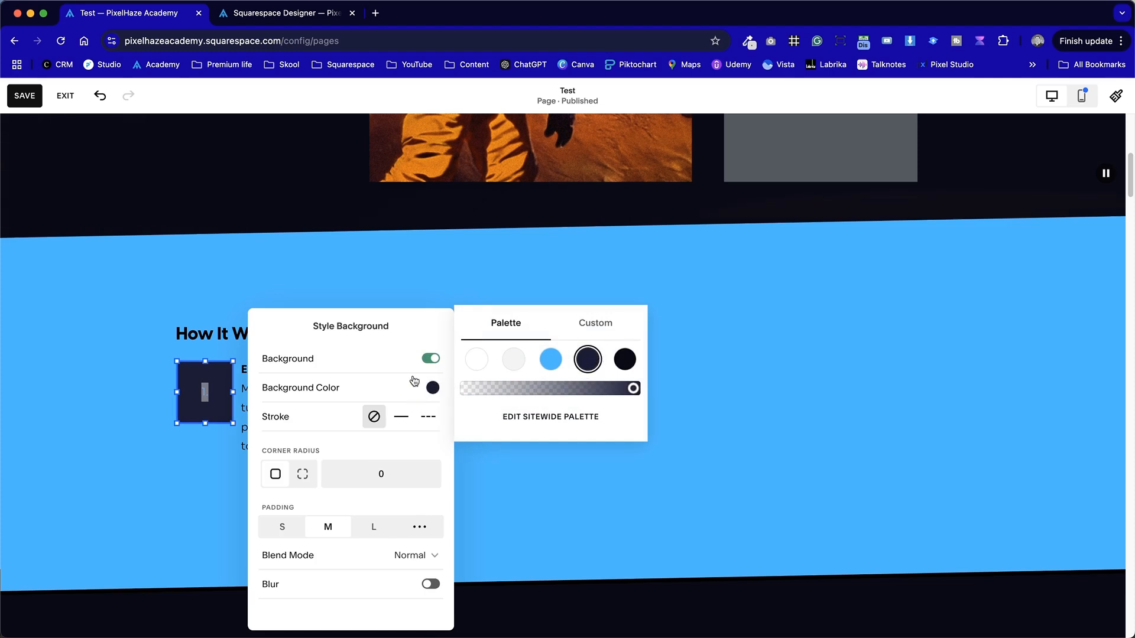
Round the corners of the "1." block's background by increasing its corner radius
{"action": "left_click", "coordinate": [358, 473]}
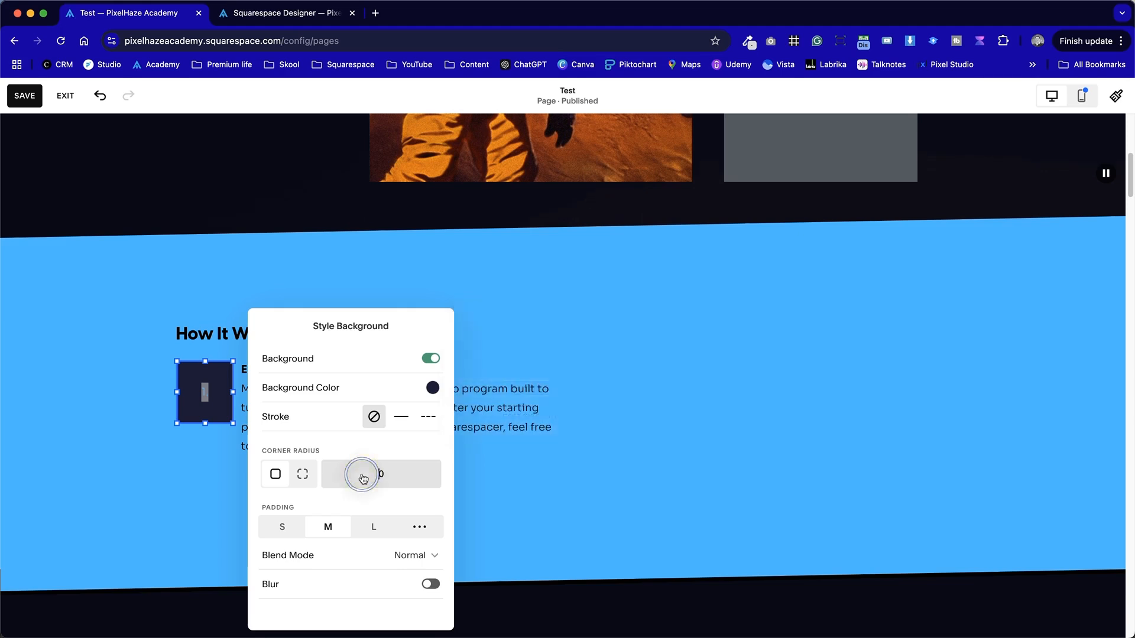
{"action": "type", "text": "4"}
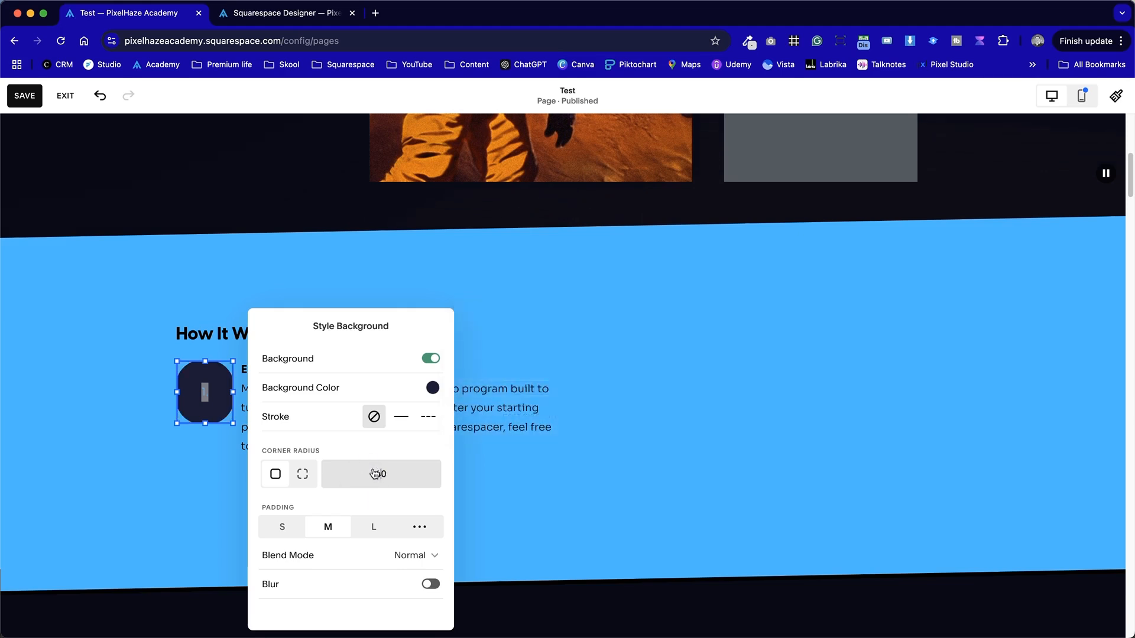
{"action": "key", "text": "BackSpace"}
{"action": "type", "text": "2"}
{"action": "type", "text": "3"}
{"action": "left_click", "coordinate": [236, 481]}
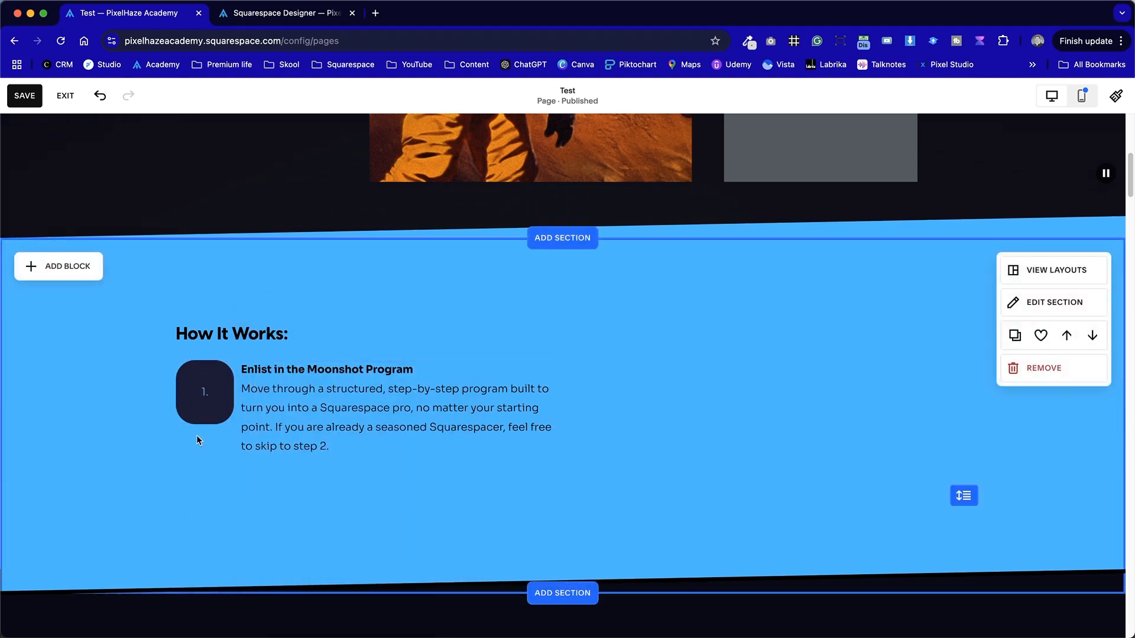
Try shortening the "1." block from its lower edge, and return it to its previous height
{"action": "left_click", "coordinate": [208, 408]}
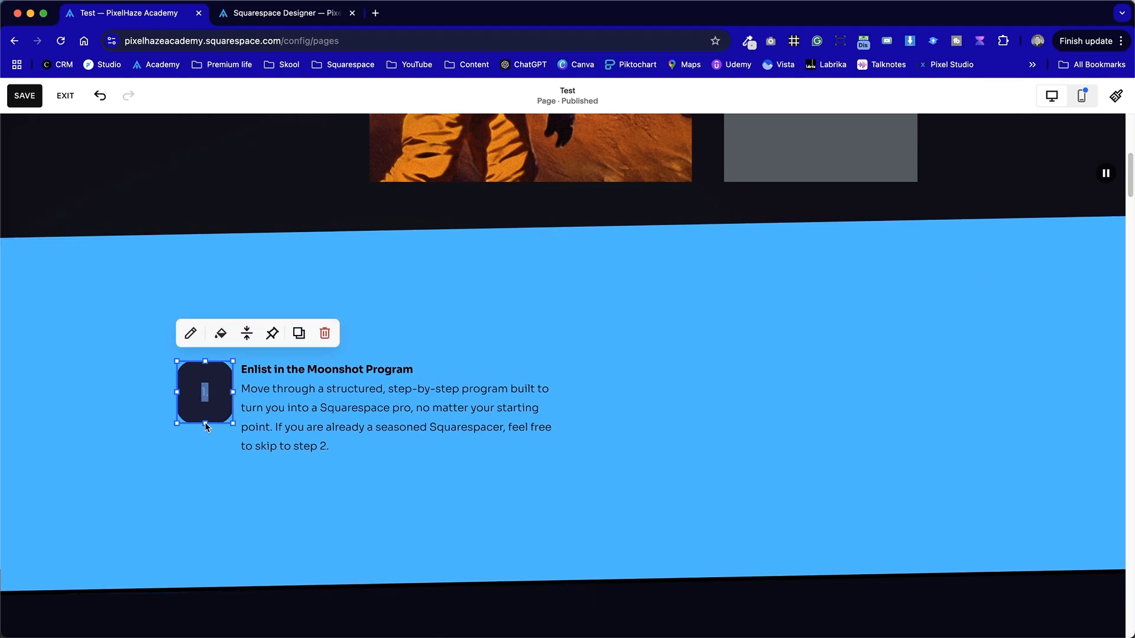
{"action": "left_click_drag", "start_coordinate": [206, 428], "coordinate": [207, 407]}
{"action": "left_click", "coordinate": [208, 464]}
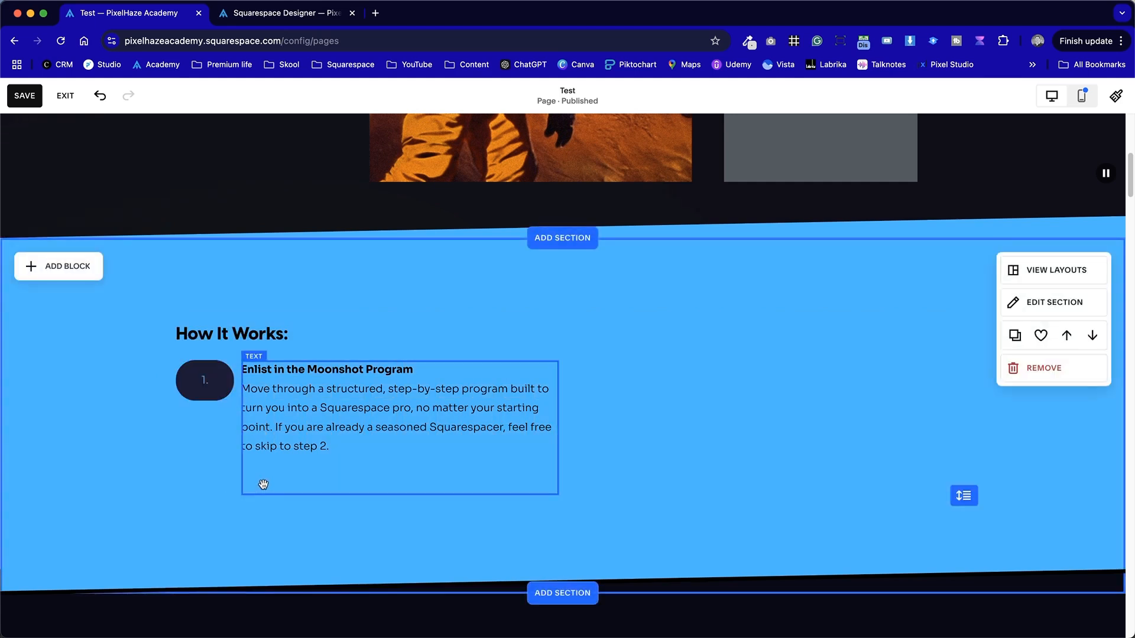
{"action": "left_click", "coordinate": [216, 390]}
{"action": "left_click_drag", "start_coordinate": [210, 402], "coordinate": [214, 423]}
{"action": "left_click", "coordinate": [217, 488]}
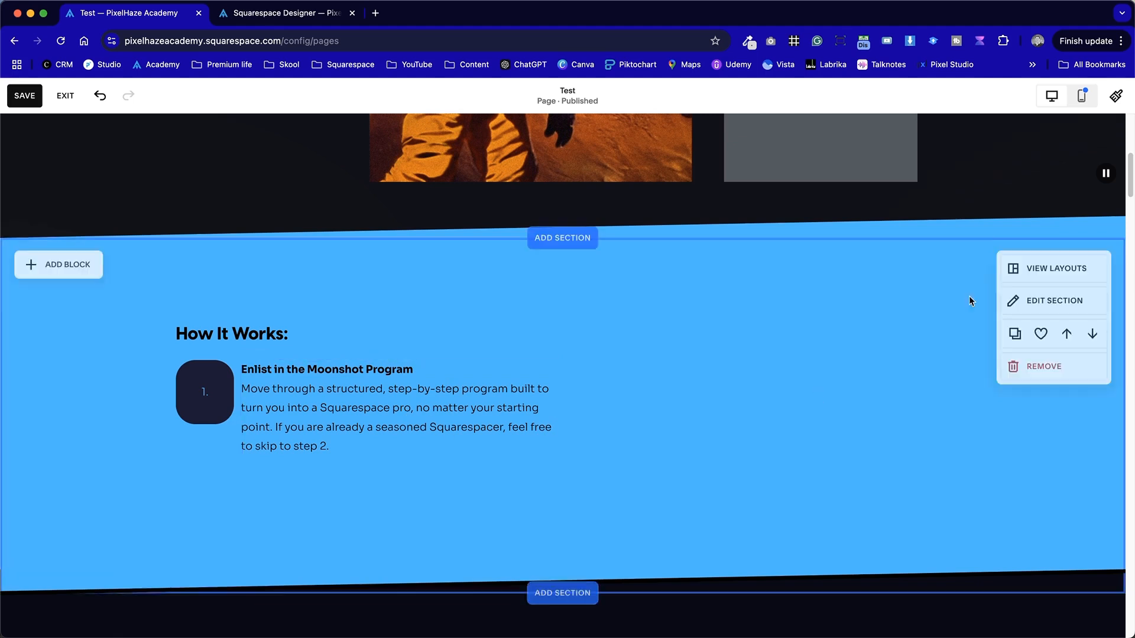
Format the "1." text in the number block as Heading 1
{"action": "left_click", "coordinate": [217, 381]}
{"action": "left_click", "coordinate": [236, 339]}
{"action": "left_click", "coordinate": [255, 388]}
{"action": "left_click", "coordinate": [107, 519]}
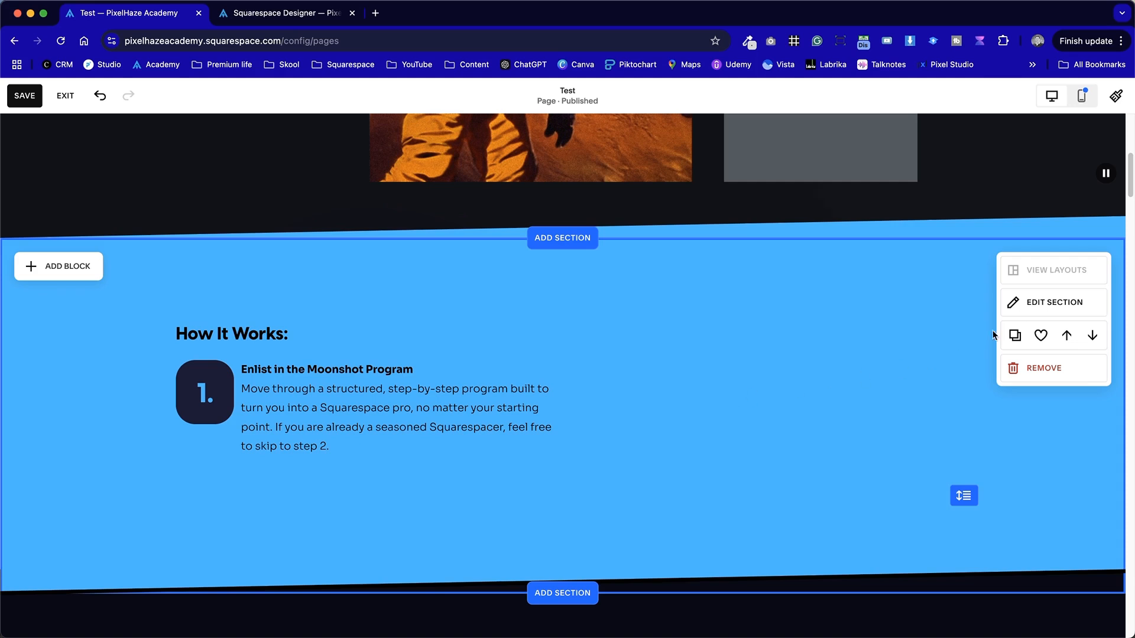
Switch the How It Works section's grid gap to custom values and set the horizontal gap to 24
{"action": "left_click", "coordinate": [1054, 304]}
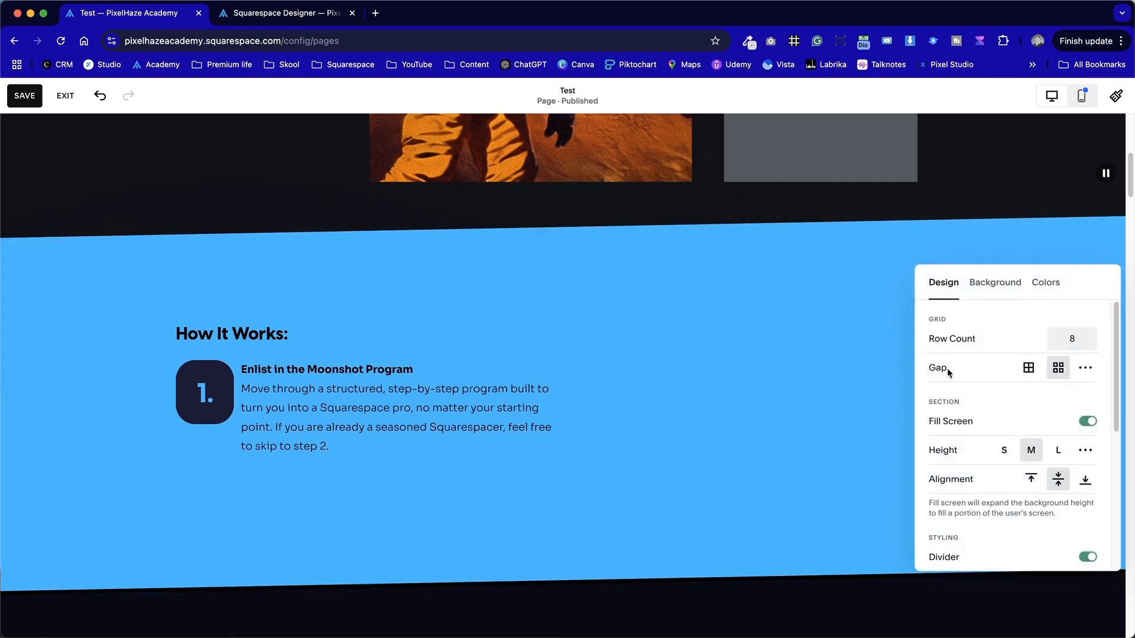
{"action": "left_click", "coordinate": [1082, 369]}
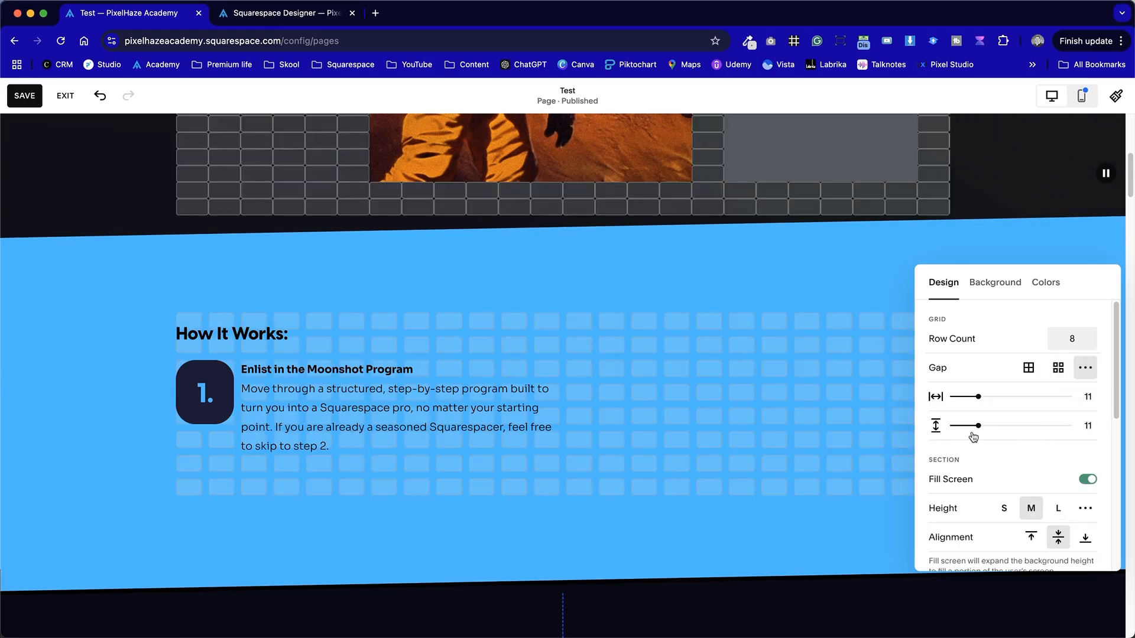
{"action": "left_click_drag", "start_coordinate": [978, 397], "coordinate": [1008, 397]}
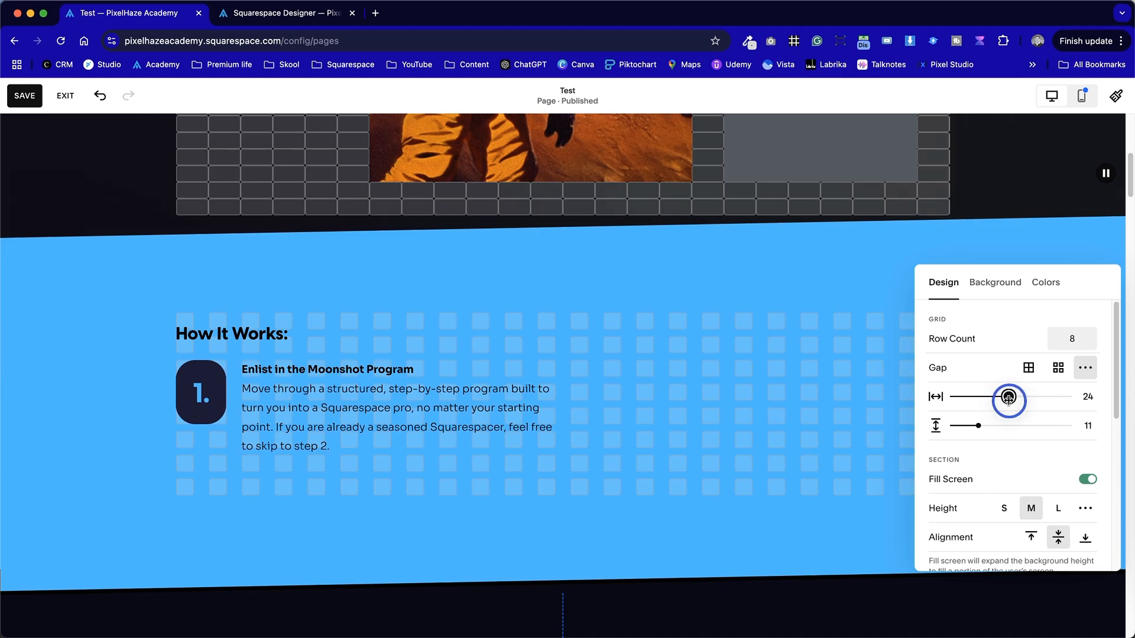
{"action": "left_click", "coordinate": [760, 426]}
Try the "1." block one row shorter, and stretch it back down by one row
{"action": "mouse_move", "coordinate": [200, 414]}
{"action": "left_mouse_down"}
{"action": "mouse_move", "coordinate": [207, 429]}
{"action": "mouse_move", "coordinate": [207, 405]}
{"action": "left_mouse_up"}
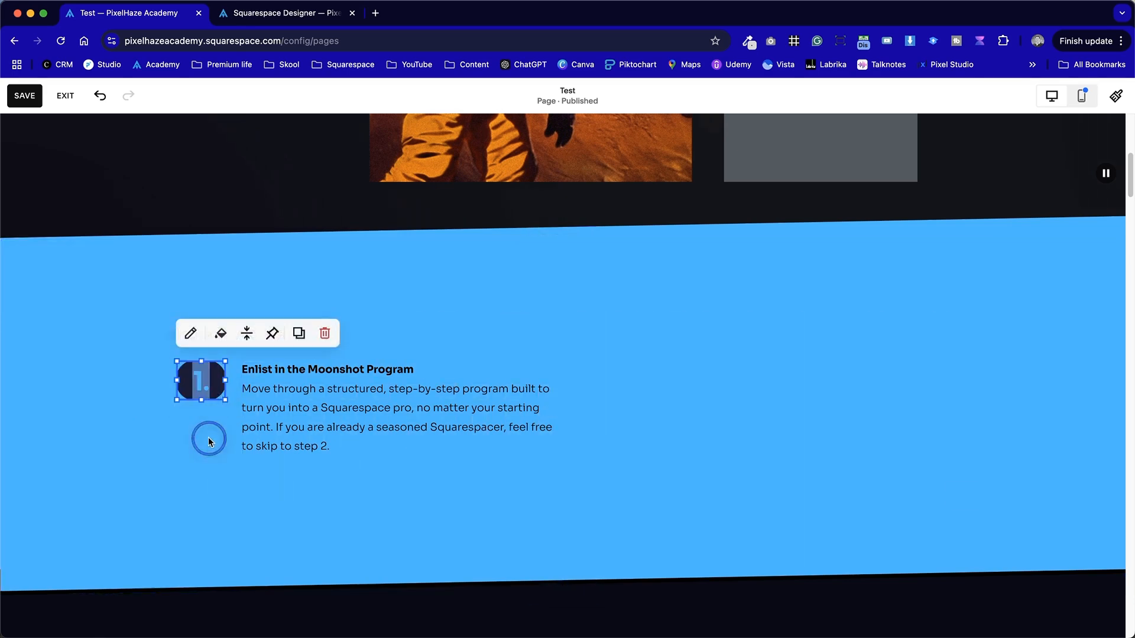
{"action": "left_click", "coordinate": [209, 441]}
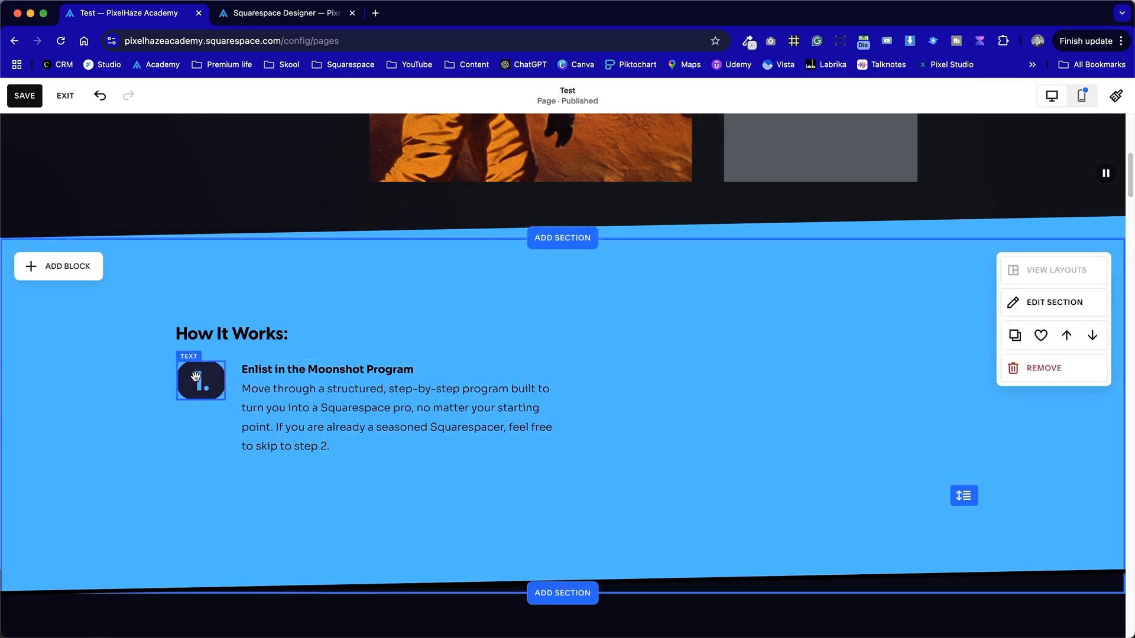
{"action": "left_click", "coordinate": [205, 410]}
{"action": "left_click_drag", "start_coordinate": [205, 403], "coordinate": [205, 427]}
{"action": "left_click", "coordinate": [206, 460]}
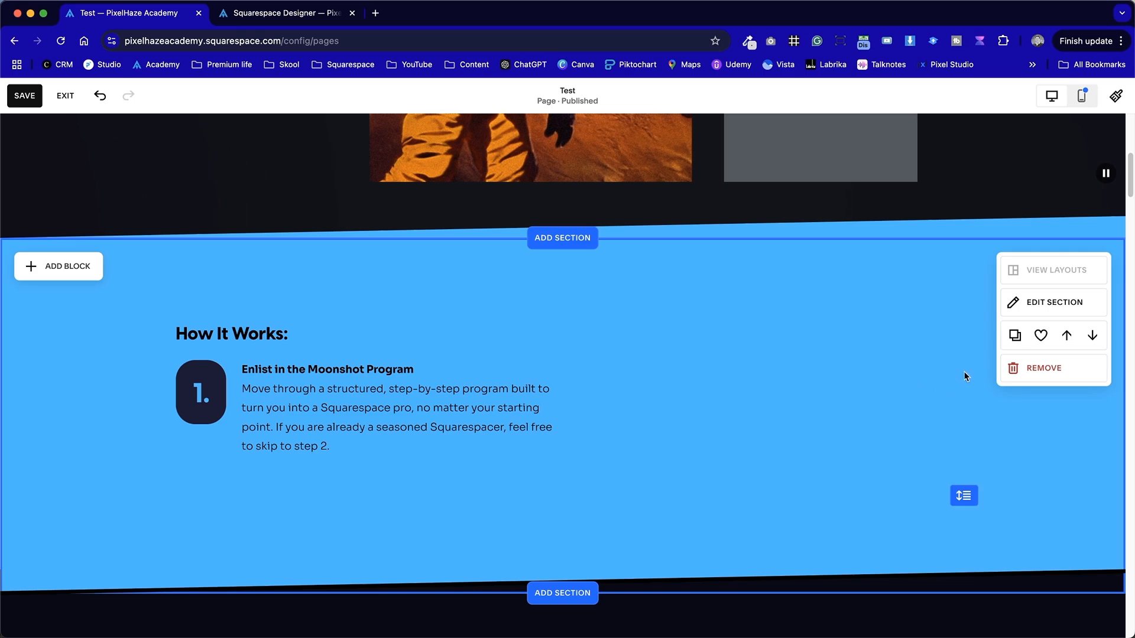
Set the section's horizontal grid gap to 4 and shift the step-one text one column to the right
{"action": "left_click", "coordinate": [1052, 303]}
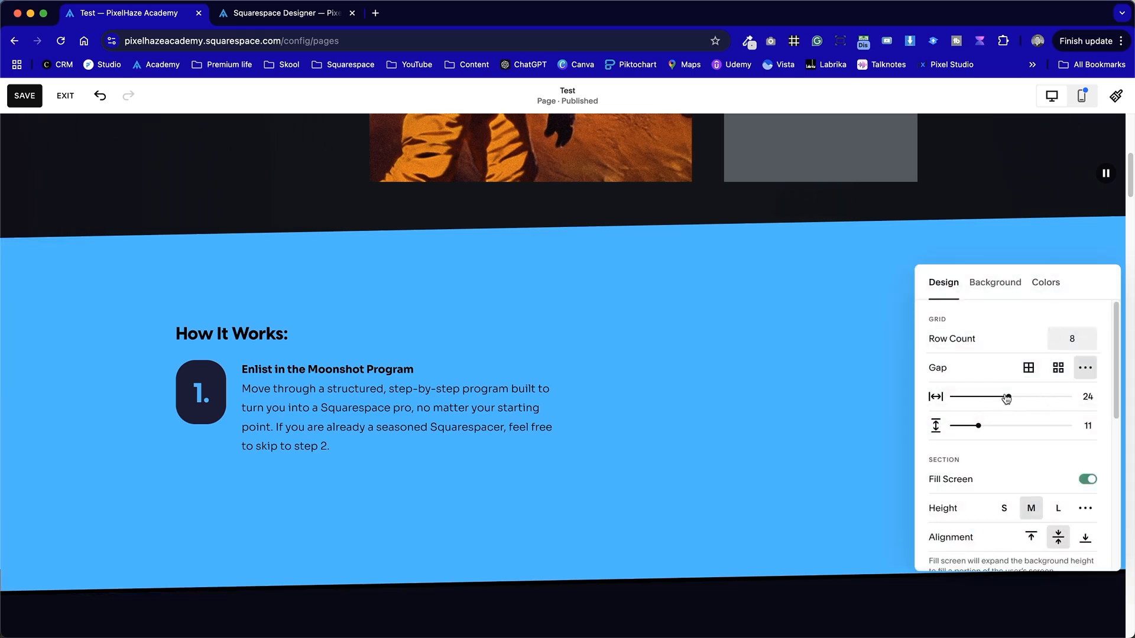
{"action": "left_click_drag", "start_coordinate": [1011, 397], "coordinate": [961, 394]}
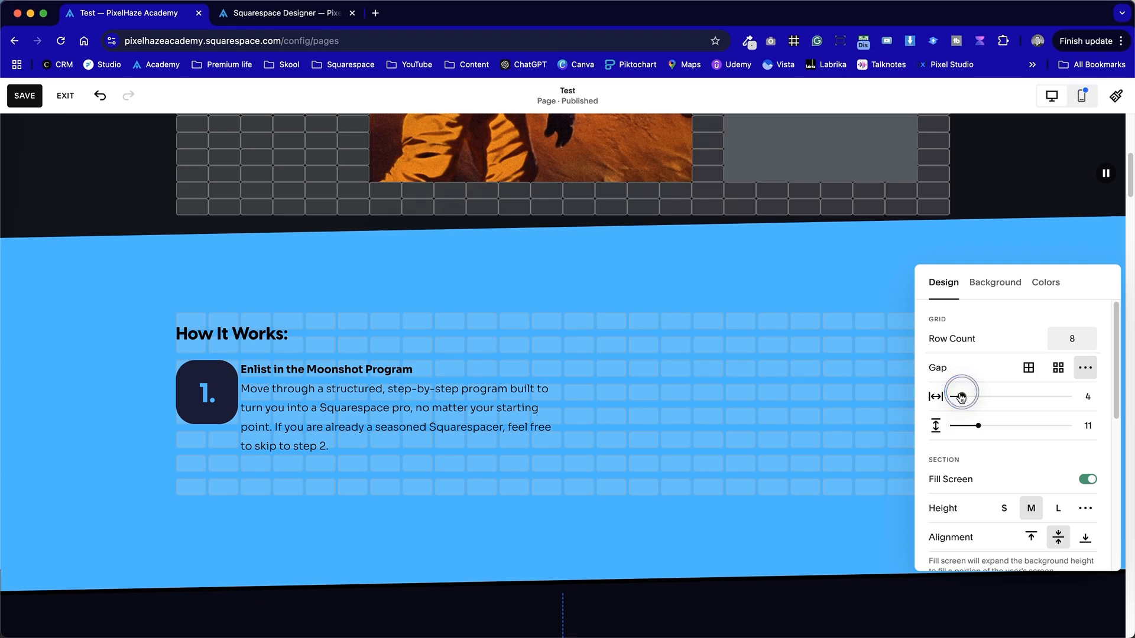
{"action": "left_click", "coordinate": [806, 434]}
{"action": "left_click_drag", "start_coordinate": [312, 413], "coordinate": [274, 428]}
{"action": "left_click", "coordinate": [244, 459]}
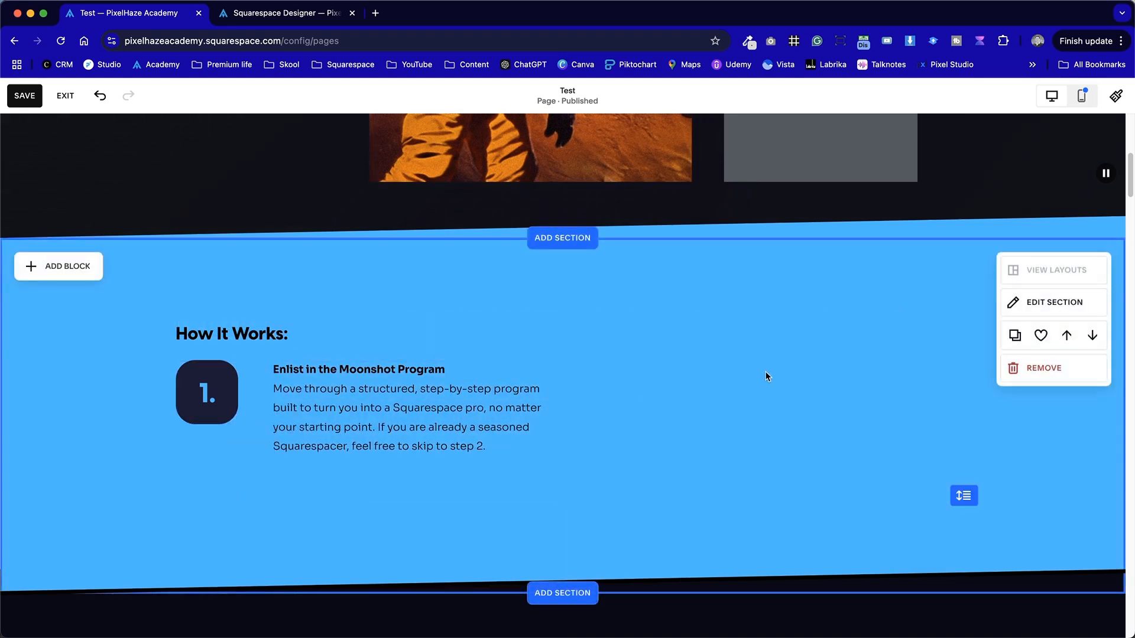
Check the proportions and spacing of the numbered squares on the reference page, and return to the Test page
{"action": "left_click", "coordinate": [309, 13]}
{"action": "left_click", "coordinate": [342, 375]}
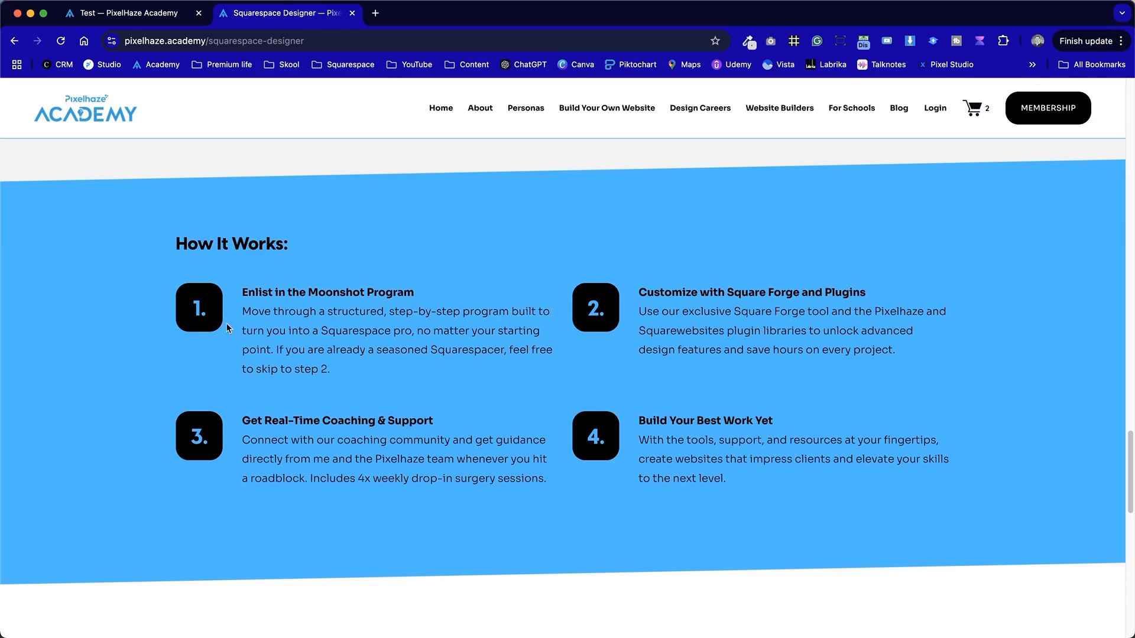
{"action": "left_click", "coordinate": [163, 15]}
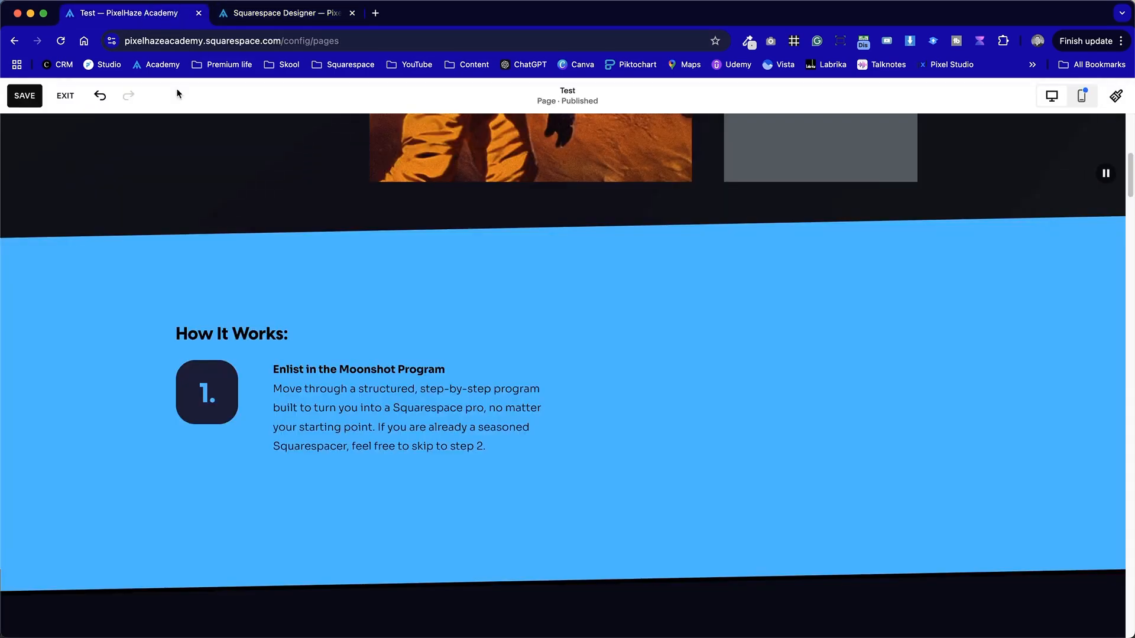
Try to adjust the height of the "1." block from its lower edge
{"action": "left_click", "coordinate": [184, 417]}
{"action": "mouse_move", "coordinate": [204, 426]}
{"action": "left_mouse_down"}
{"action": "mouse_move", "coordinate": [209, 400]}
{"action": "mouse_move", "coordinate": [211, 422]}
{"action": "left_mouse_up"}
{"action": "left_click", "coordinate": [257, 439]}
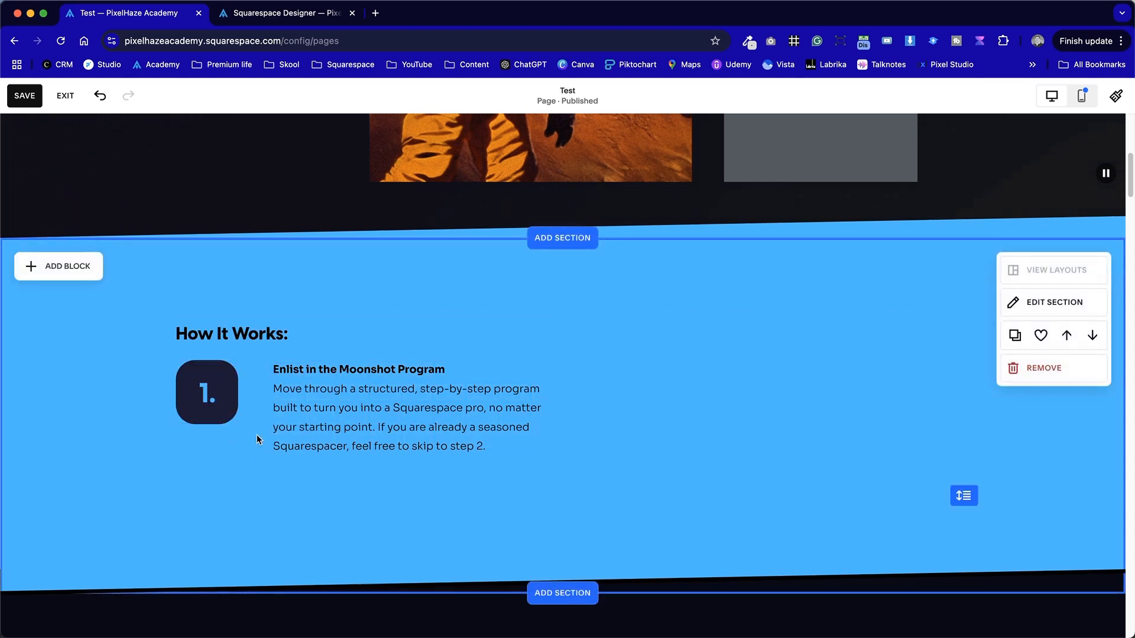
Set the section's vertical grid gap to 0 and its horizontal gap to 24
{"action": "left_click", "coordinate": [1055, 302]}
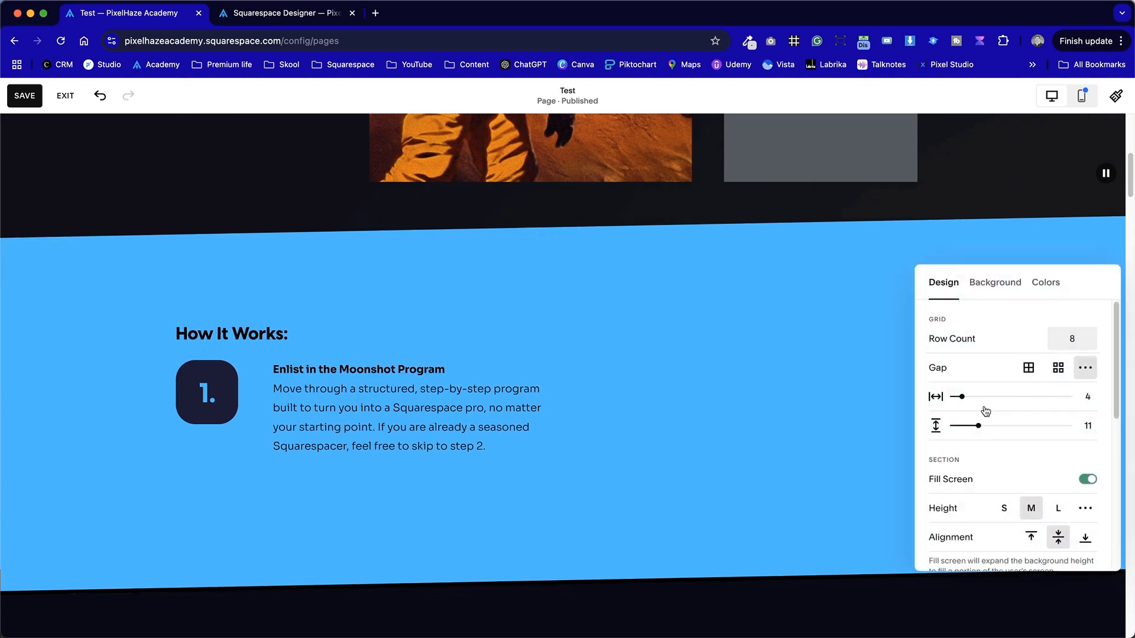
{"action": "left_click_drag", "start_coordinate": [978, 426], "coordinate": [907, 410]}
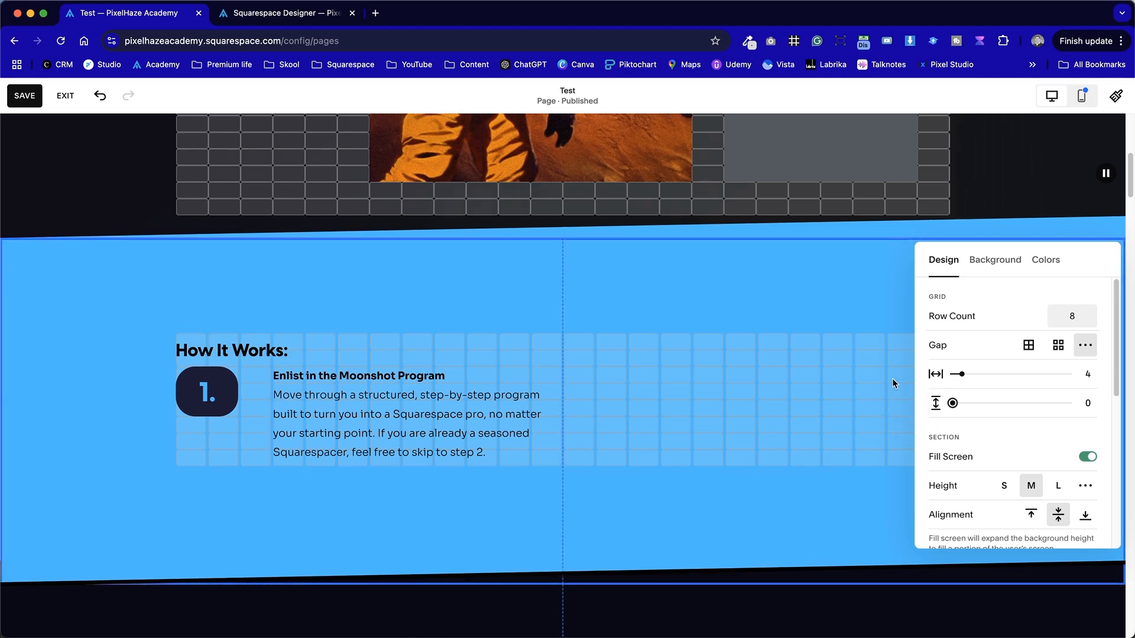
{"action": "left_click_drag", "start_coordinate": [962, 374], "coordinate": [1003, 374]}
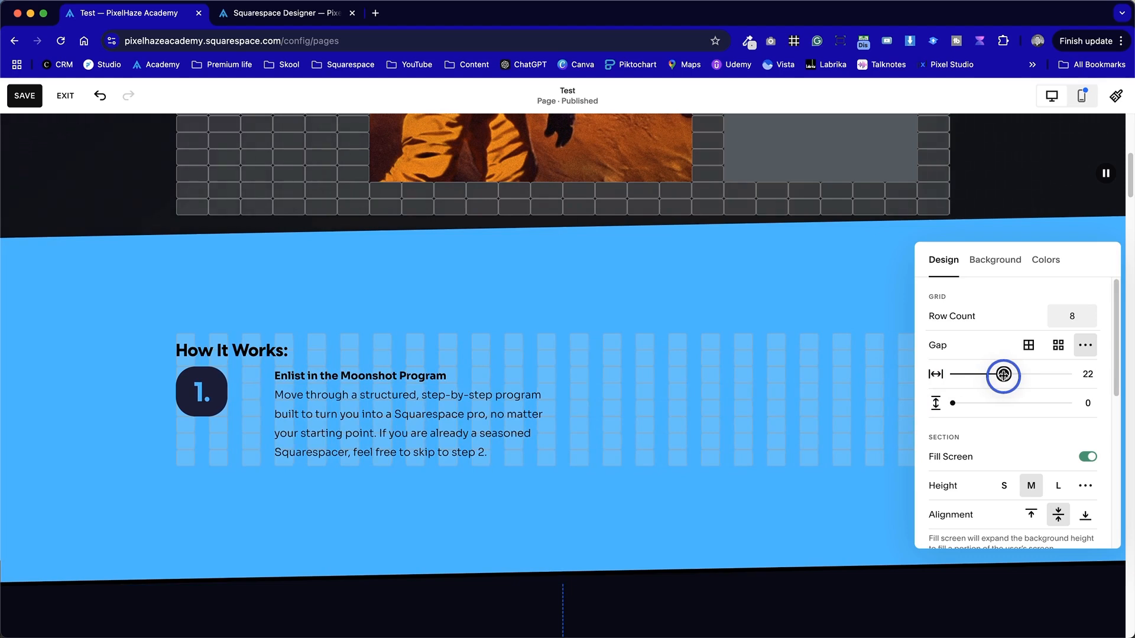
{"action": "left_click_drag", "start_coordinate": [1003, 374], "coordinate": [1009, 374]}
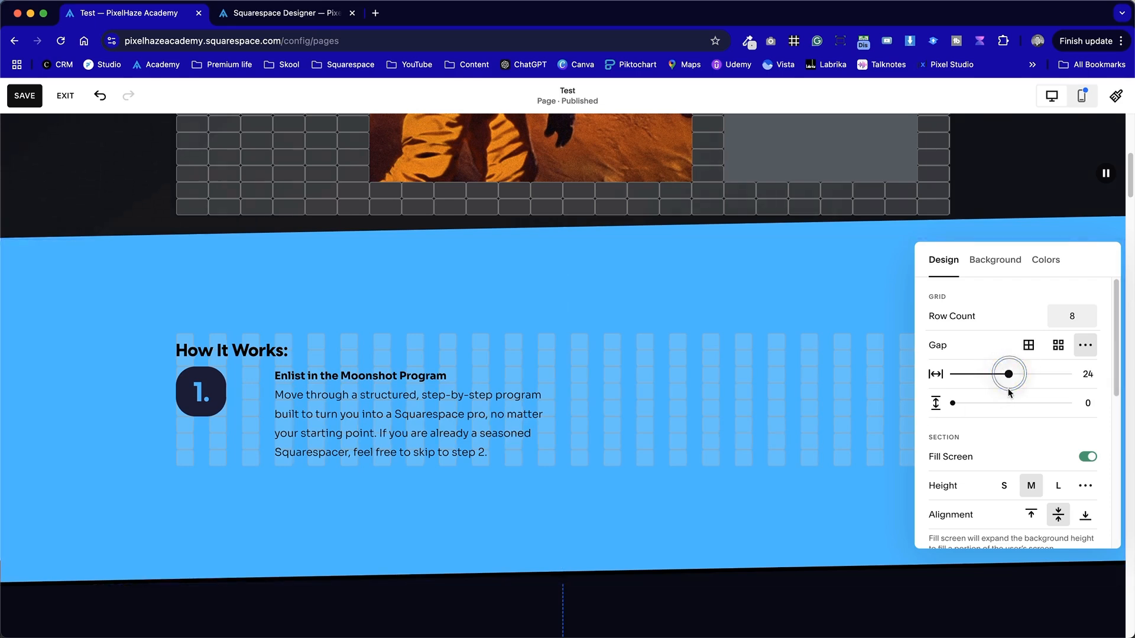
{"action": "left_click", "coordinate": [696, 357]}
Move the step-one text one column left beside the "1." block, and shift both blocks down one row
{"action": "left_click", "coordinate": [381, 426]}
{"action": "left_click_drag", "start_coordinate": [381, 427], "coordinate": [348, 427]}
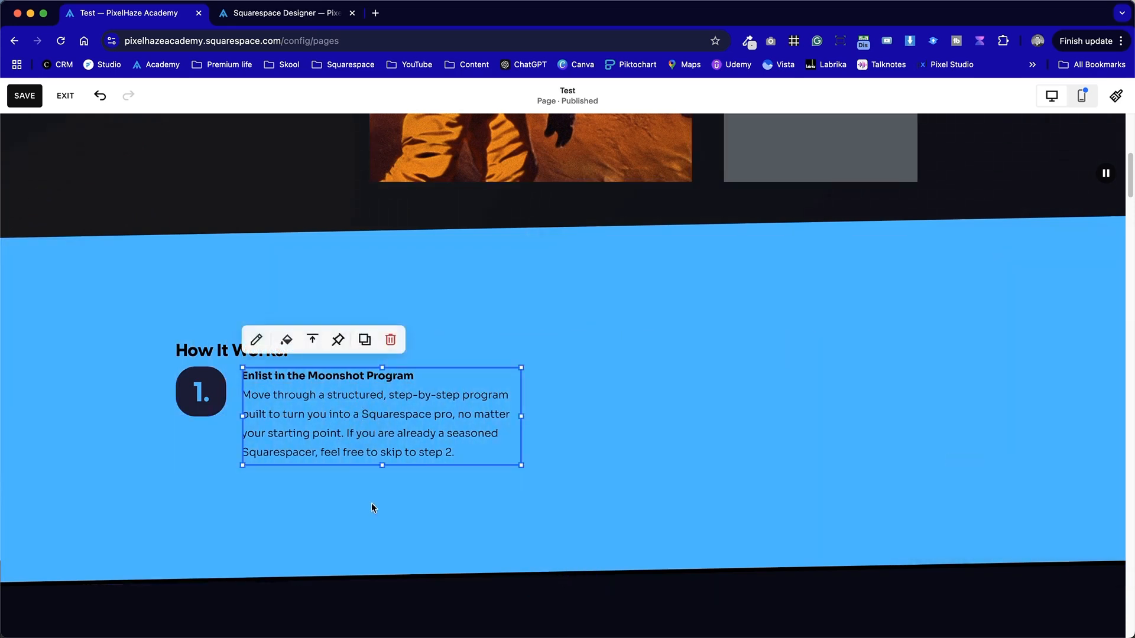
{"action": "left_click", "coordinate": [518, 491]}
{"action": "left_click_drag", "start_coordinate": [563, 502], "coordinate": [168, 388]}
{"action": "left_click_drag", "start_coordinate": [365, 417], "coordinate": [367, 430]}
{"action": "left_click", "coordinate": [650, 416]}
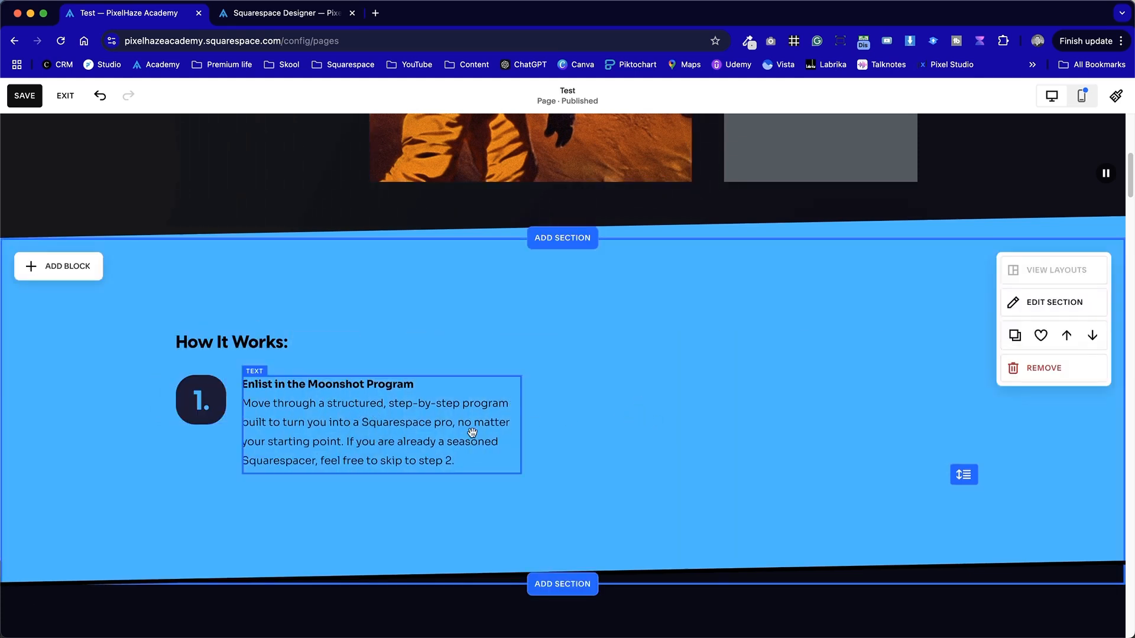
{"action": "left_click", "coordinate": [224, 402]}
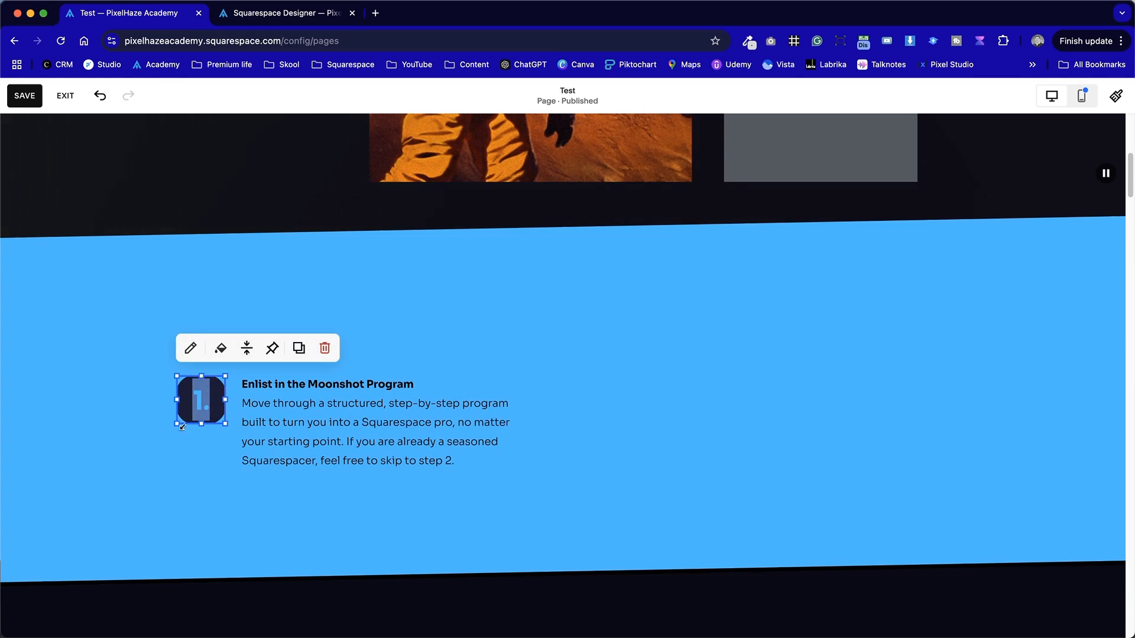
{"action": "mouse_move", "coordinate": [203, 428]}
{"action": "left_mouse_down"}
{"action": "mouse_move", "coordinate": [199, 462]}
{"action": "mouse_move", "coordinate": [199, 428]}
{"action": "left_mouse_up"}
{"action": "left_click", "coordinate": [195, 477]}
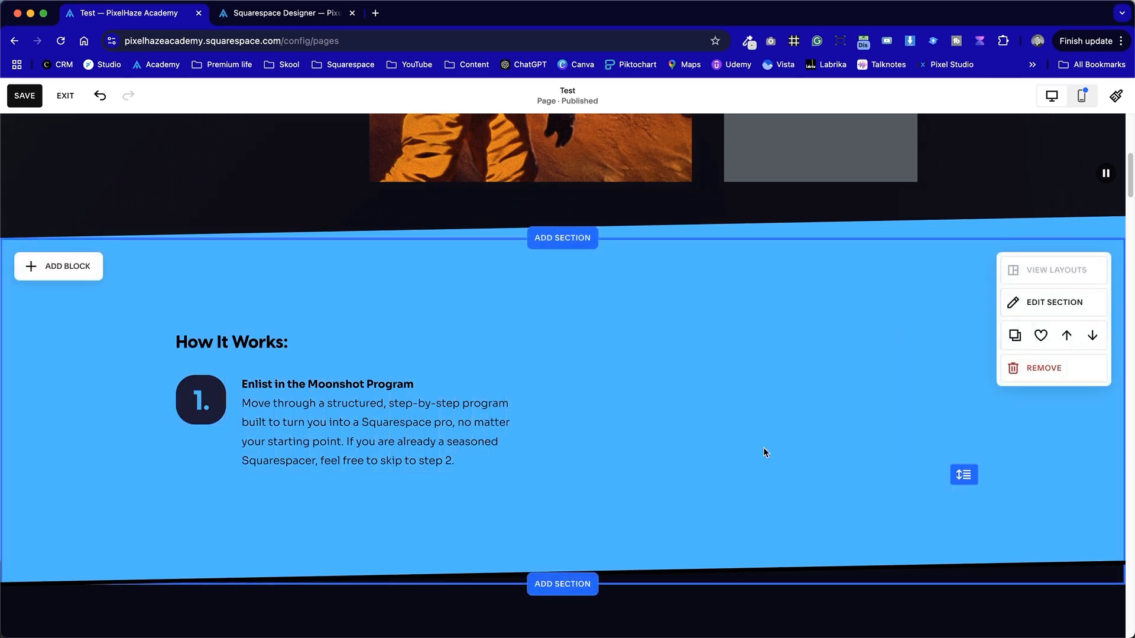
{"action": "left_click", "coordinate": [201, 400]}
{"action": "left_click", "coordinate": [740, 386]}
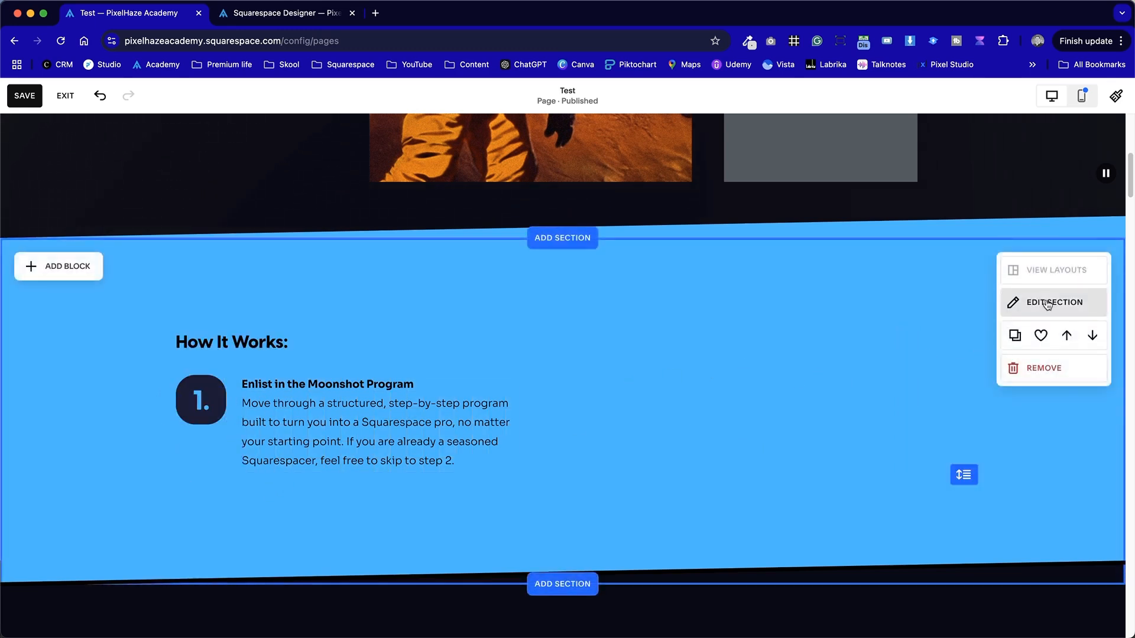
{"action": "left_click", "coordinate": [1046, 303]}
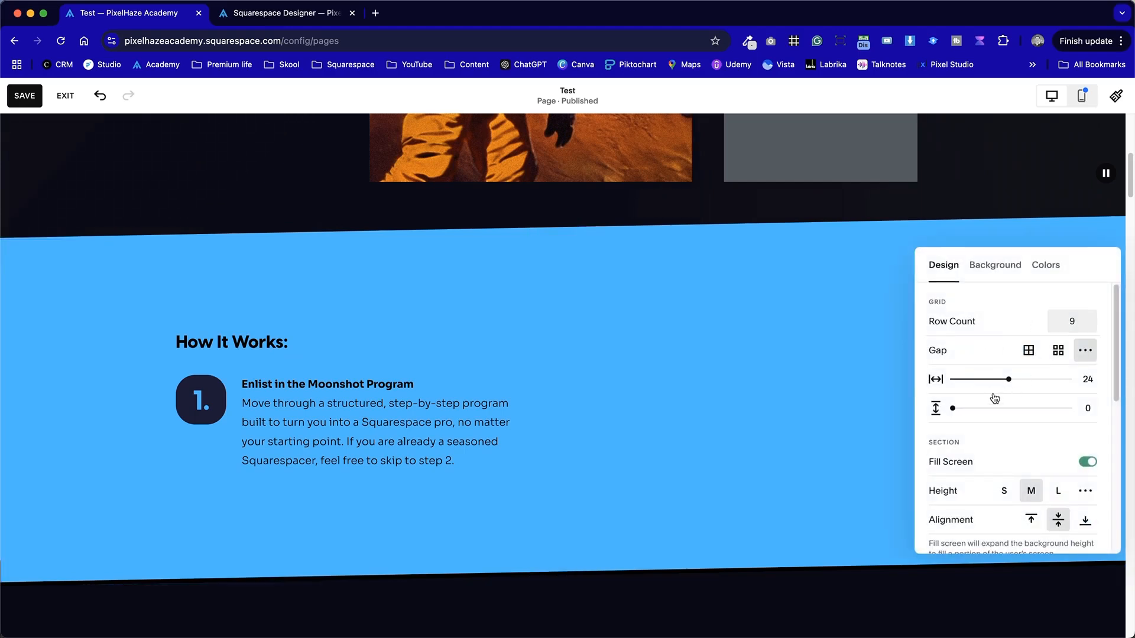
{"action": "left_click", "coordinate": [782, 439]}
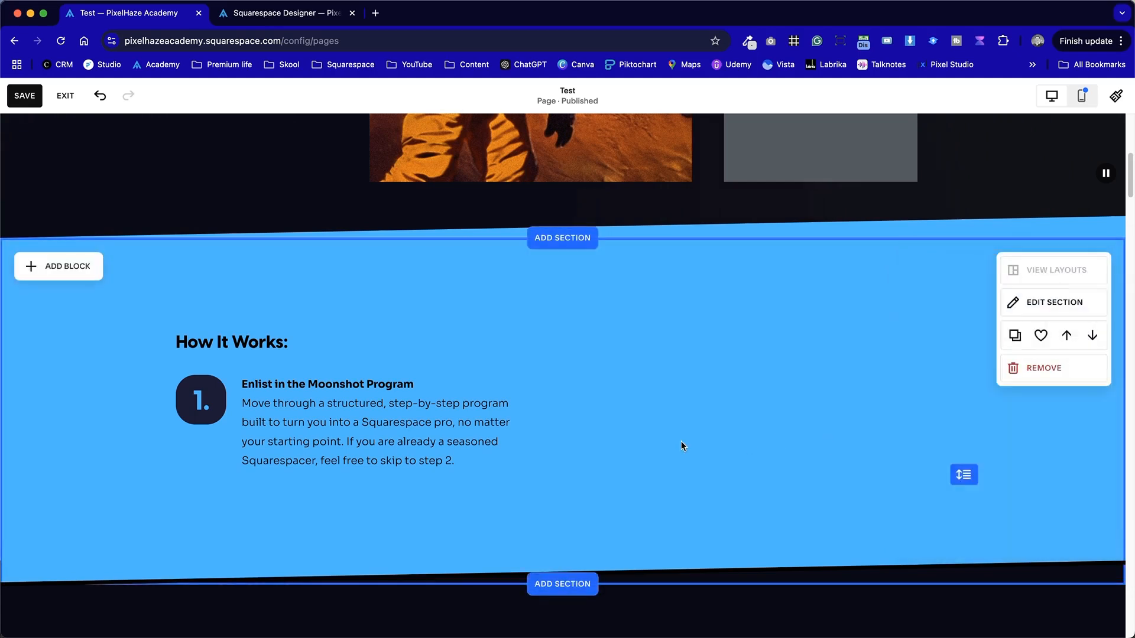
Reduce the corner radius of the "1." block's background for tighter rounded corners
{"action": "left_click", "coordinate": [209, 406]}
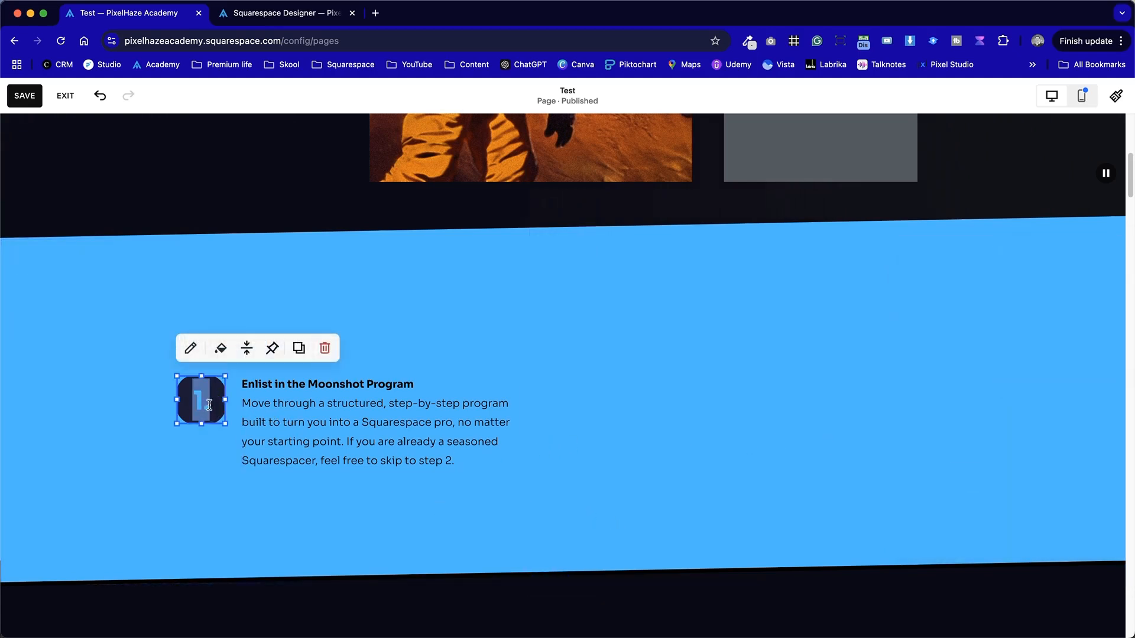
{"action": "left_click", "coordinate": [221, 349]}
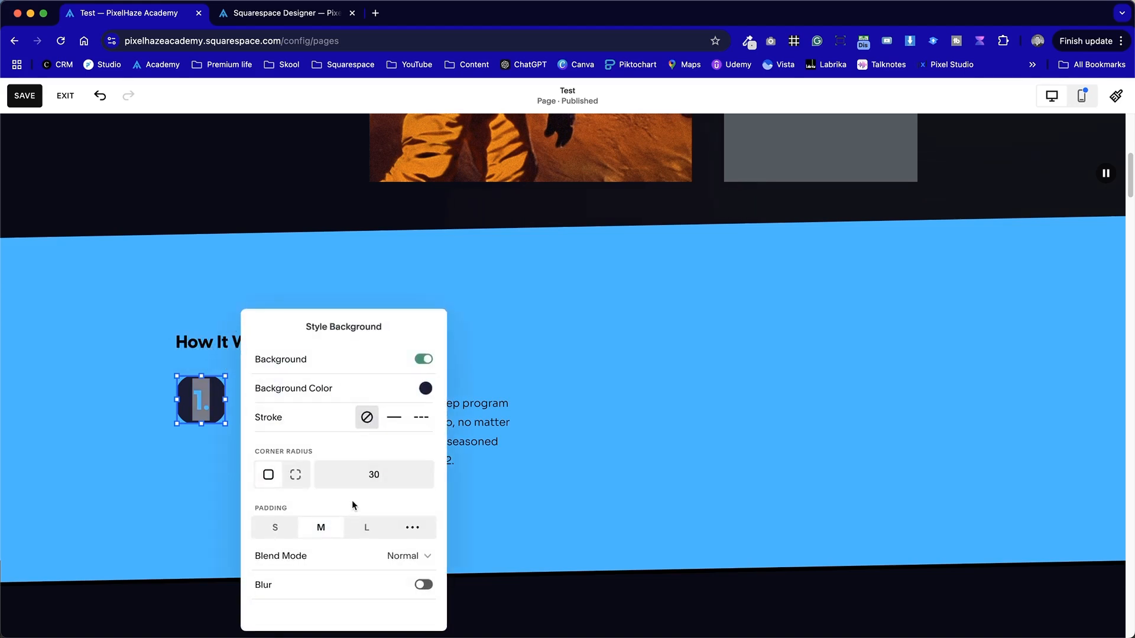
{"action": "left_click", "coordinate": [372, 474]}
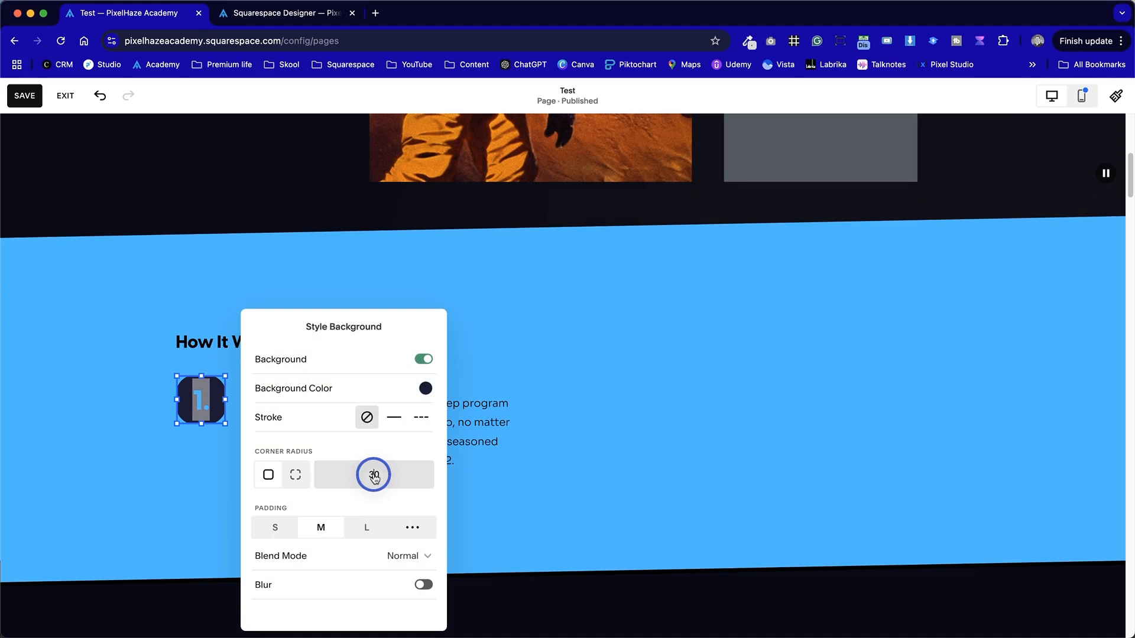
{"action": "left_click", "coordinate": [576, 367]}
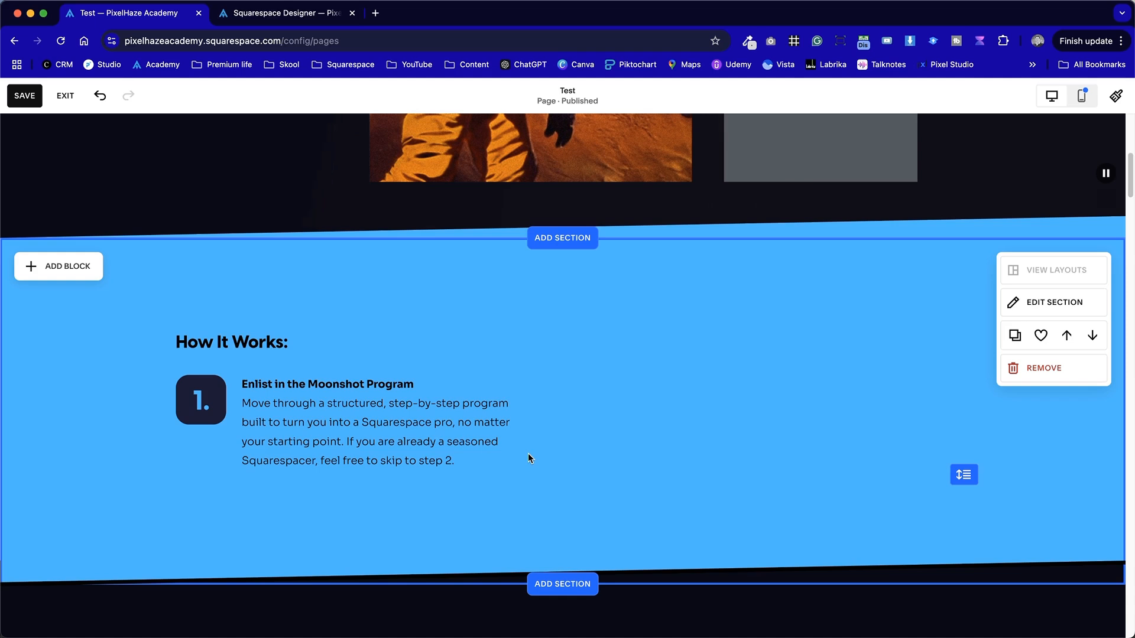
Compare the "1." block and step-one text with the reference page's How It Works section
{"action": "key", "text": "ctrl+Tab"}
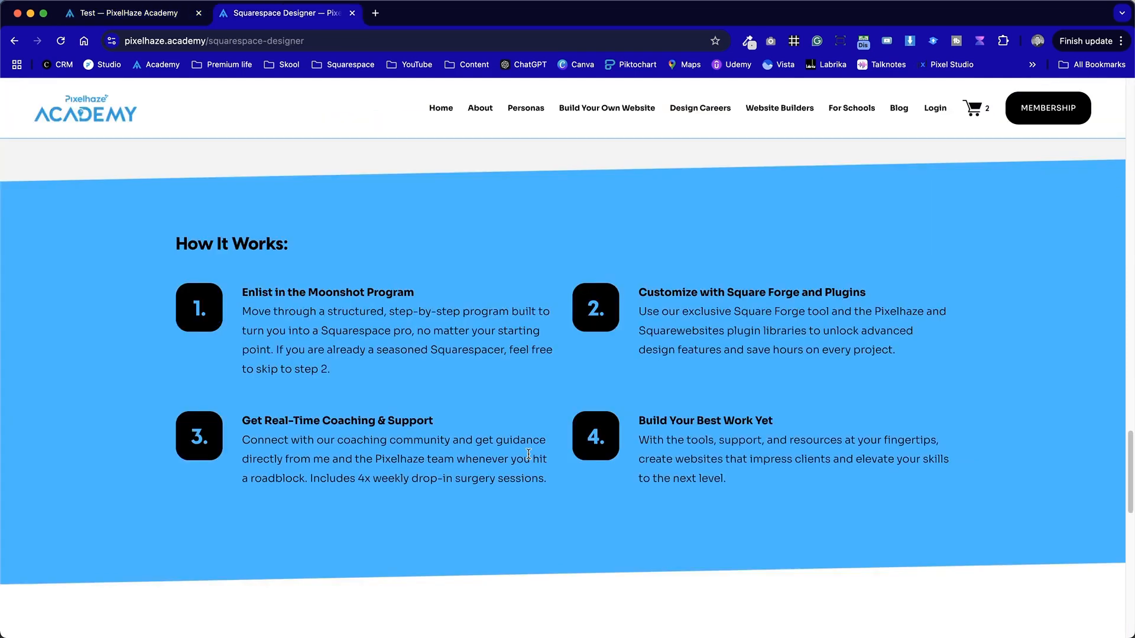
{"action": "key", "text": "ctrl+Tab"}
{"action": "key", "text": "ctrl+Tab"}
{"action": "key", "text": "ctrl+Tab"}
Change the text style of "1." in the number block to Heading 2
{"action": "double_click", "coordinate": [205, 402]}
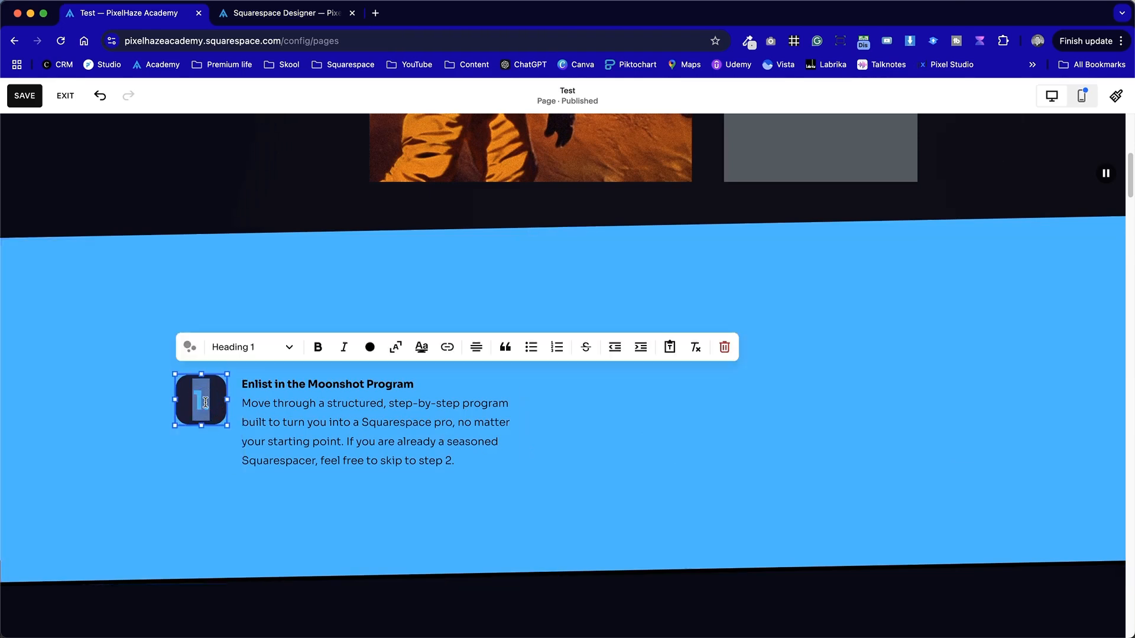
{"action": "left_click", "coordinate": [281, 347]}
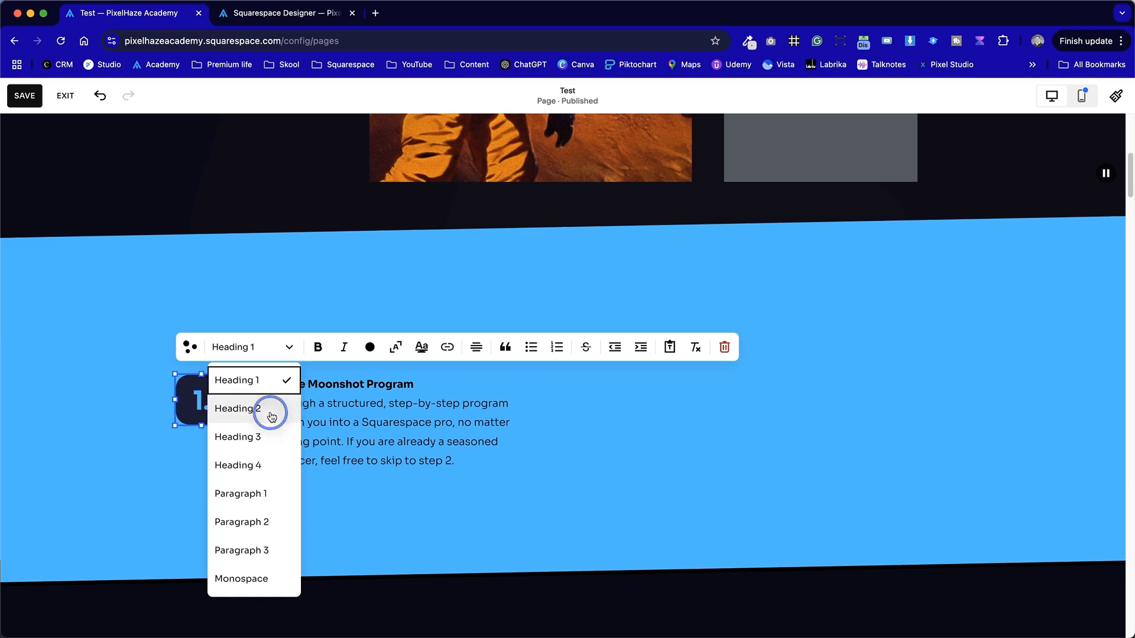
{"action": "left_click", "coordinate": [271, 416]}
{"action": "left_click", "coordinate": [189, 438]}
{"action": "left_click", "coordinate": [201, 408]}
{"action": "left_click_drag", "start_coordinate": [201, 409], "coordinate": [204, 422]}
{"action": "left_click", "coordinate": [187, 498]}
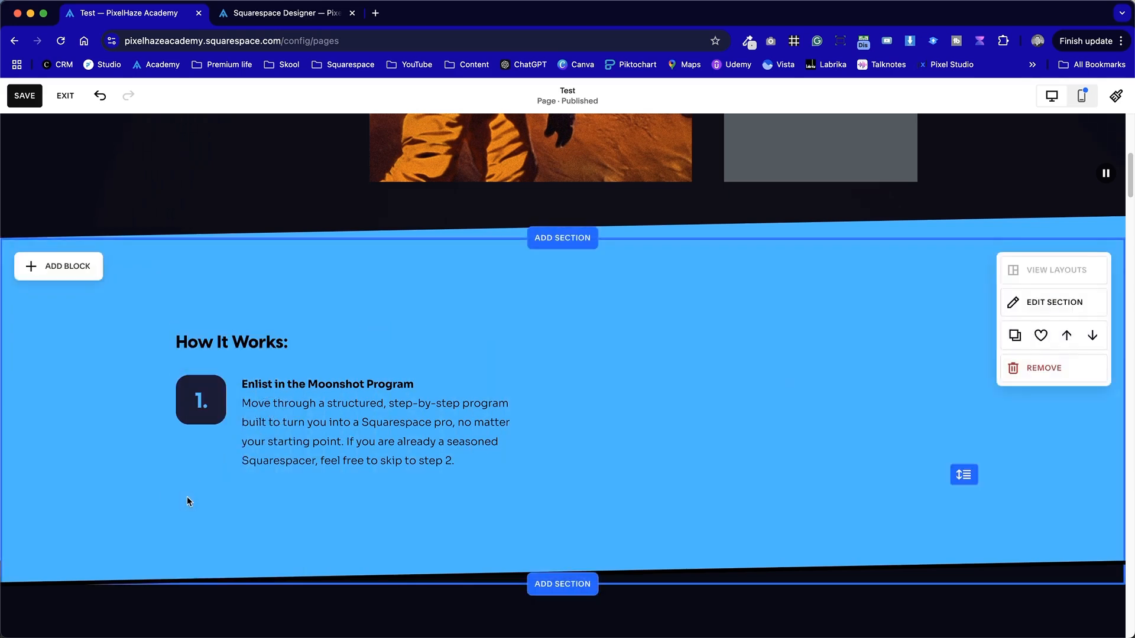
Change the text style of the "How It Works:" heading to Heading 2
{"action": "left_click_drag", "start_coordinate": [615, 509], "coordinate": [171, 379]}
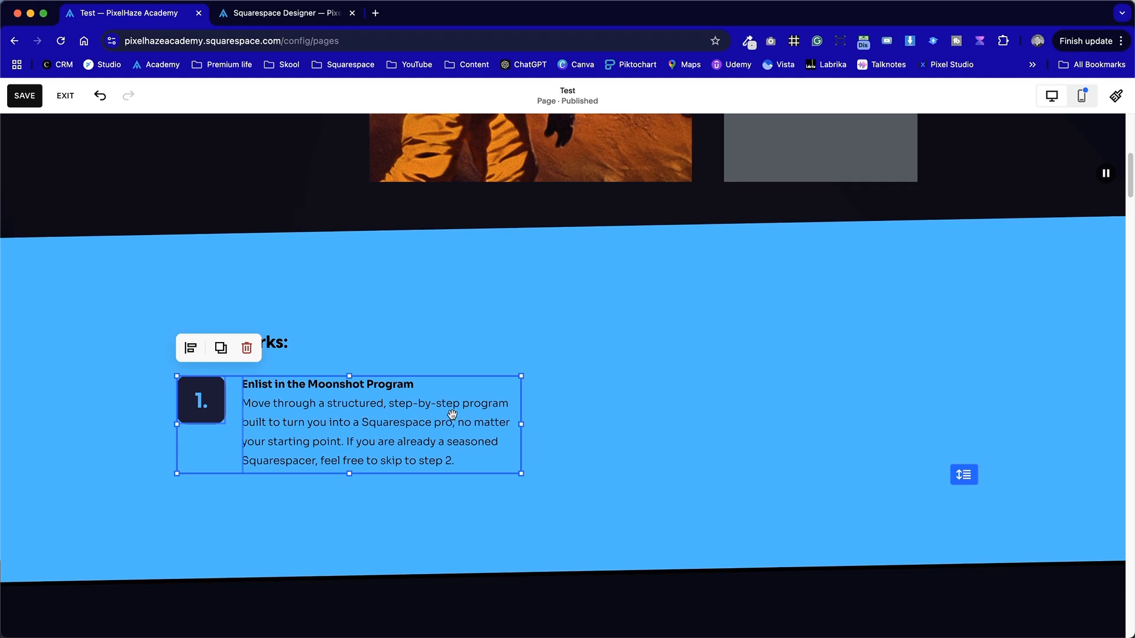
{"action": "left_click", "coordinate": [650, 465]}
{"action": "left_click", "coordinate": [245, 351]}
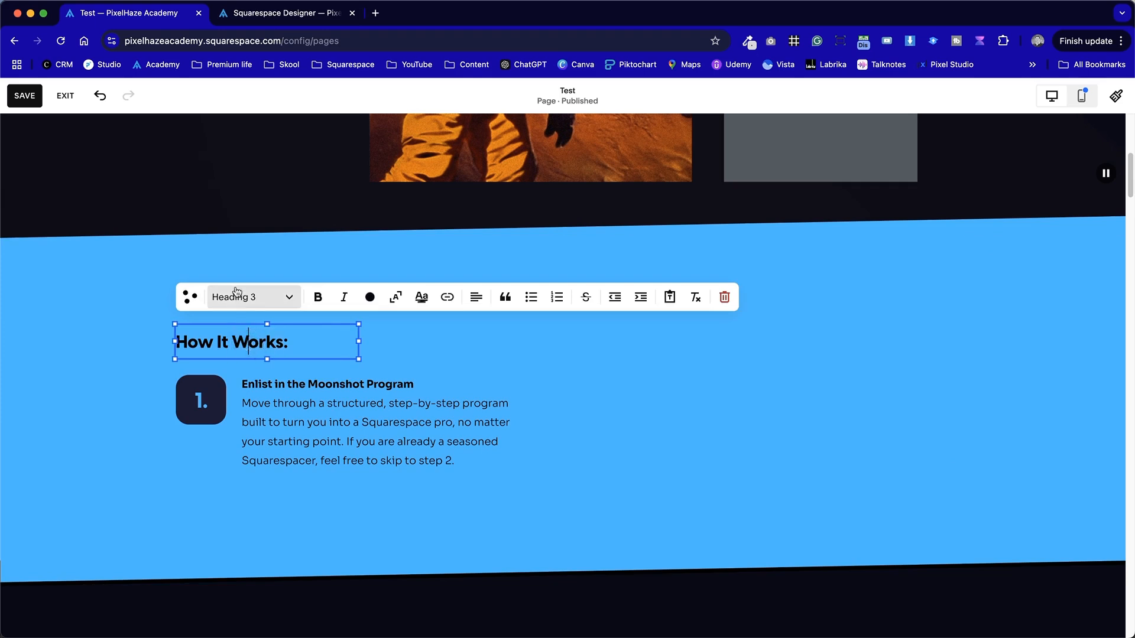
{"action": "left_click", "coordinate": [243, 299]}
{"action": "left_click", "coordinate": [243, 387]}
{"action": "left_click", "coordinate": [133, 394]}
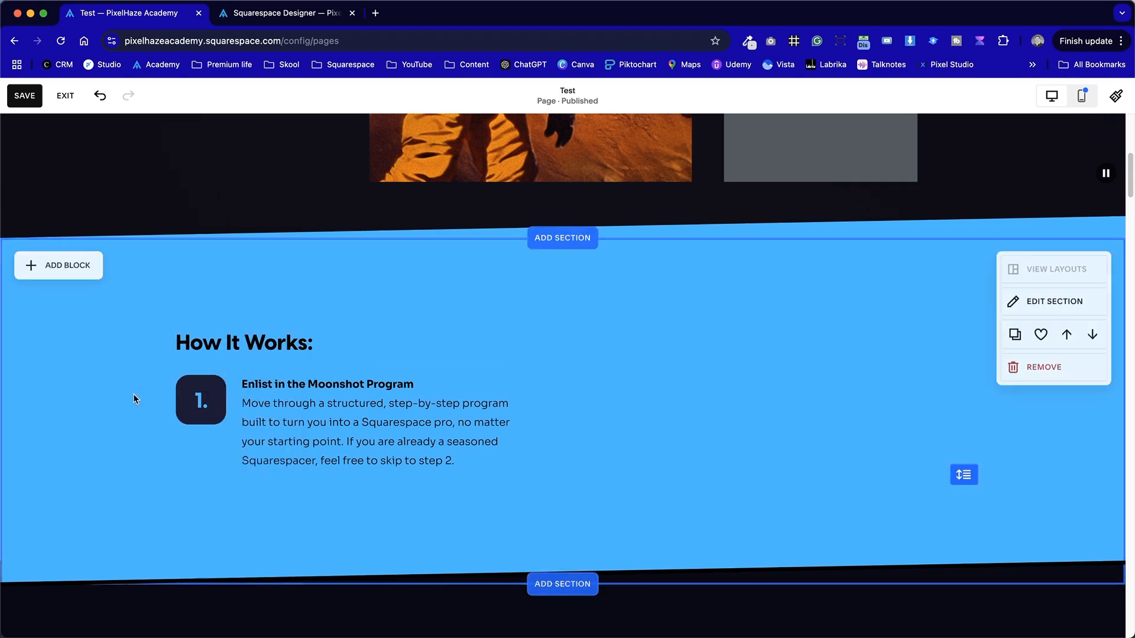
Compare the "How It Works:" heading's style with the "Unlock your productivity" heading in the page's first section
{"action": "scroll", "coordinate": [298, 350], "scroll_direction": "up", "scroll_amount": 7}
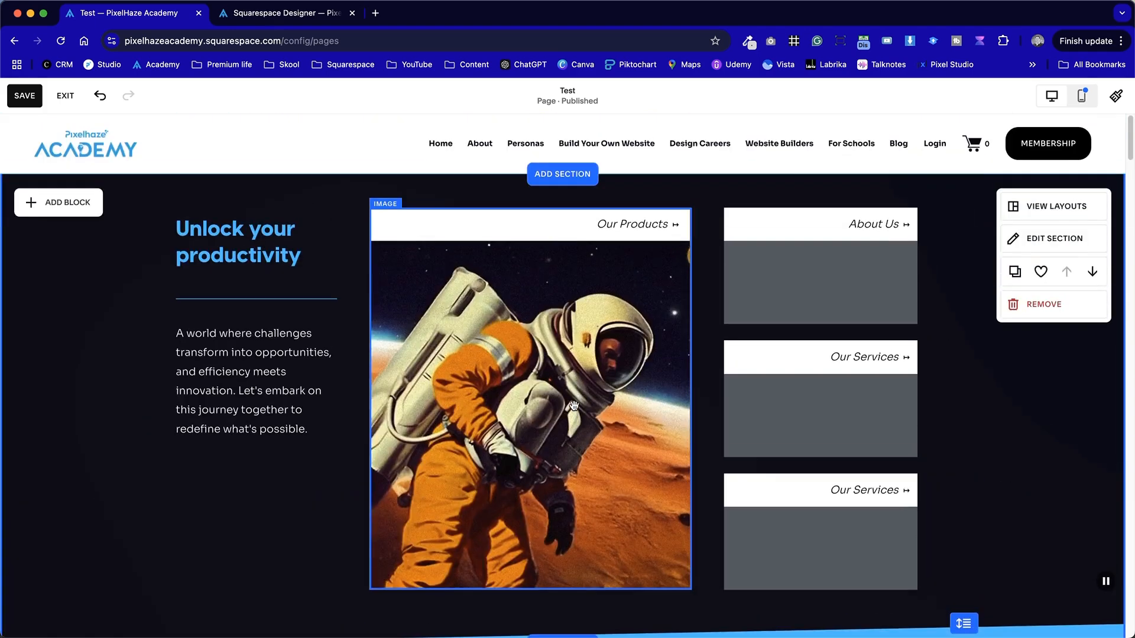
{"action": "scroll", "coordinate": [298, 349], "scroll_direction": "down", "scroll_amount": 5}
{"action": "scroll", "coordinate": [778, 228], "scroll_direction": "up", "scroll_amount": 5}
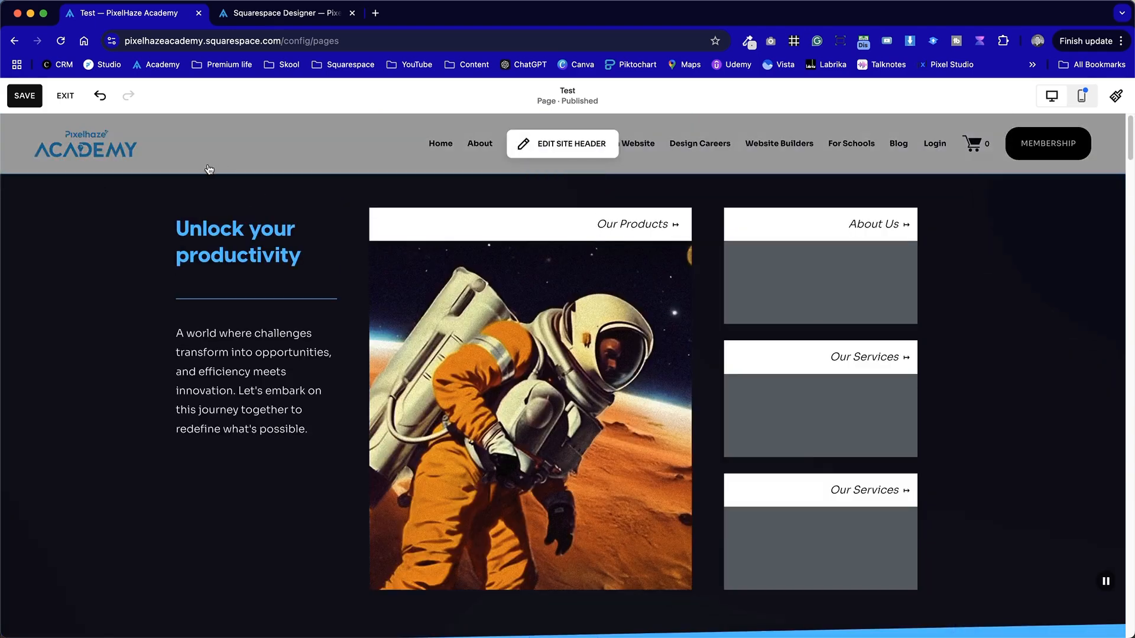
{"action": "scroll", "coordinate": [852, 255], "scroll_direction": "down", "scroll_amount": 10}
{"action": "scroll", "coordinate": [856, 329], "scroll_direction": "up", "scroll_amount": 8}
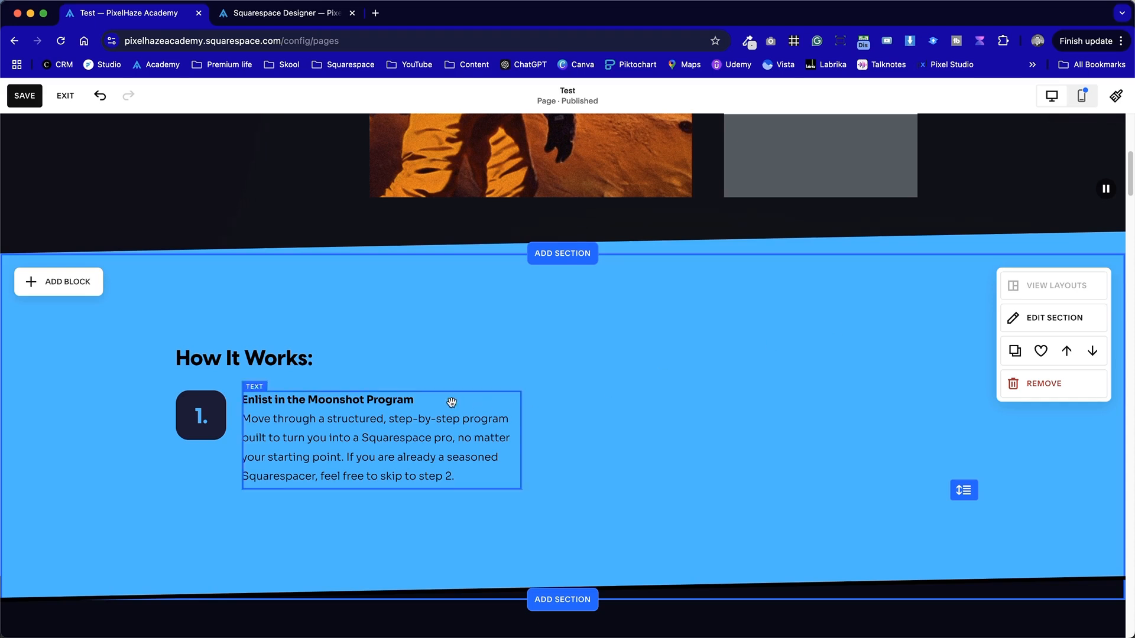
{"action": "left_click", "coordinate": [255, 353]}
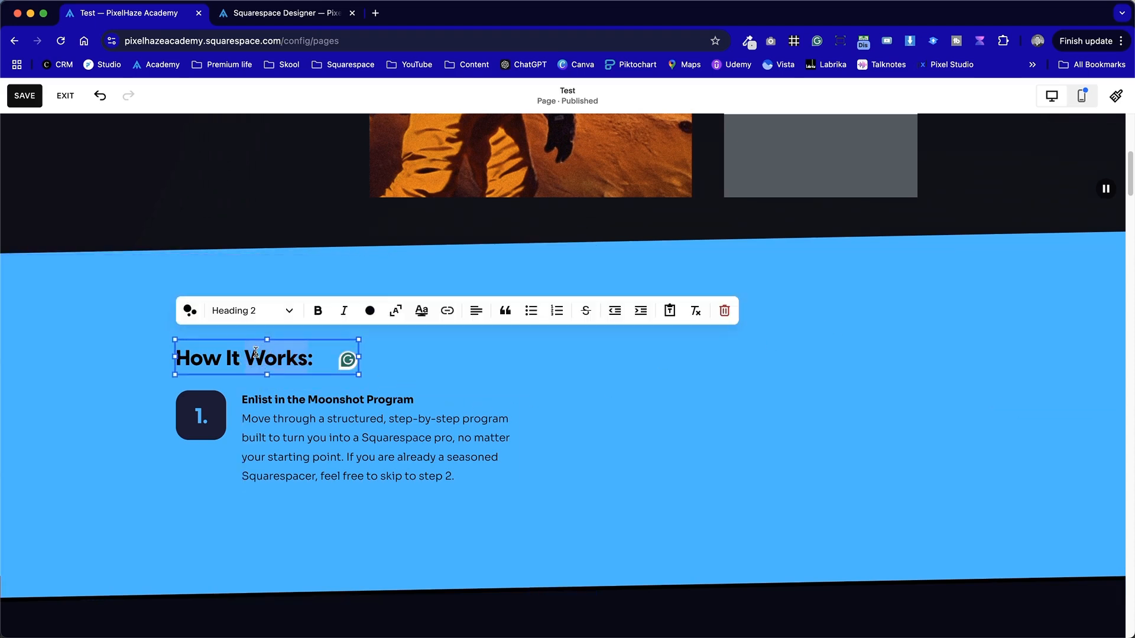
{"action": "left_click", "coordinate": [123, 365]}
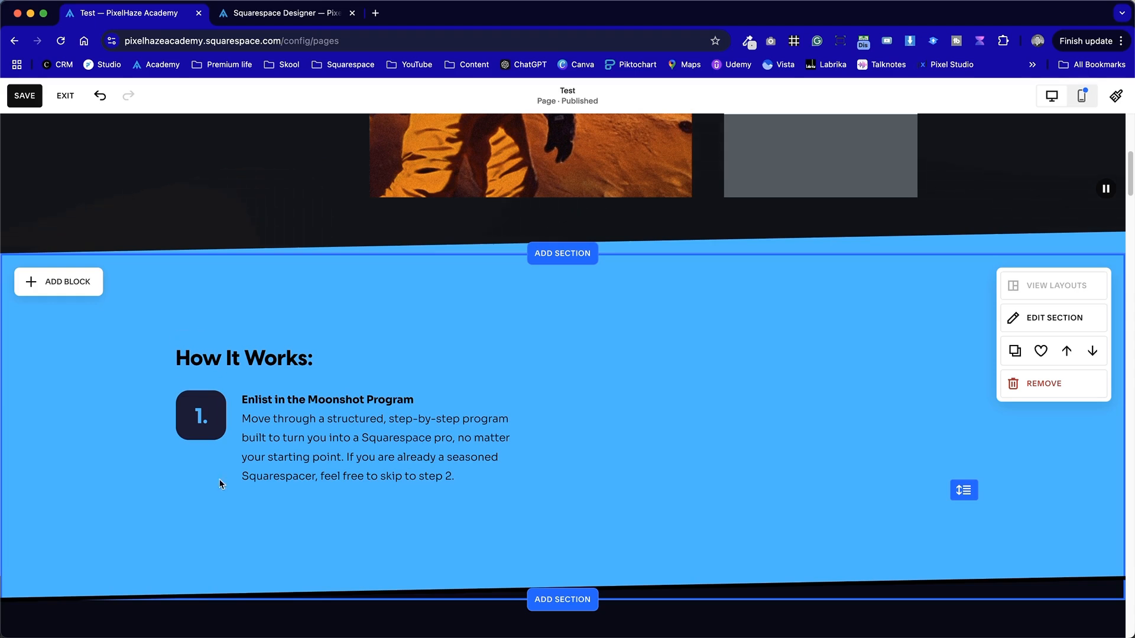
Duplicate the "1." block together with the step-one text and place the copy in the same row in the section's right half
{"action": "left_click_drag", "start_coordinate": [540, 499], "coordinate": [152, 406]}
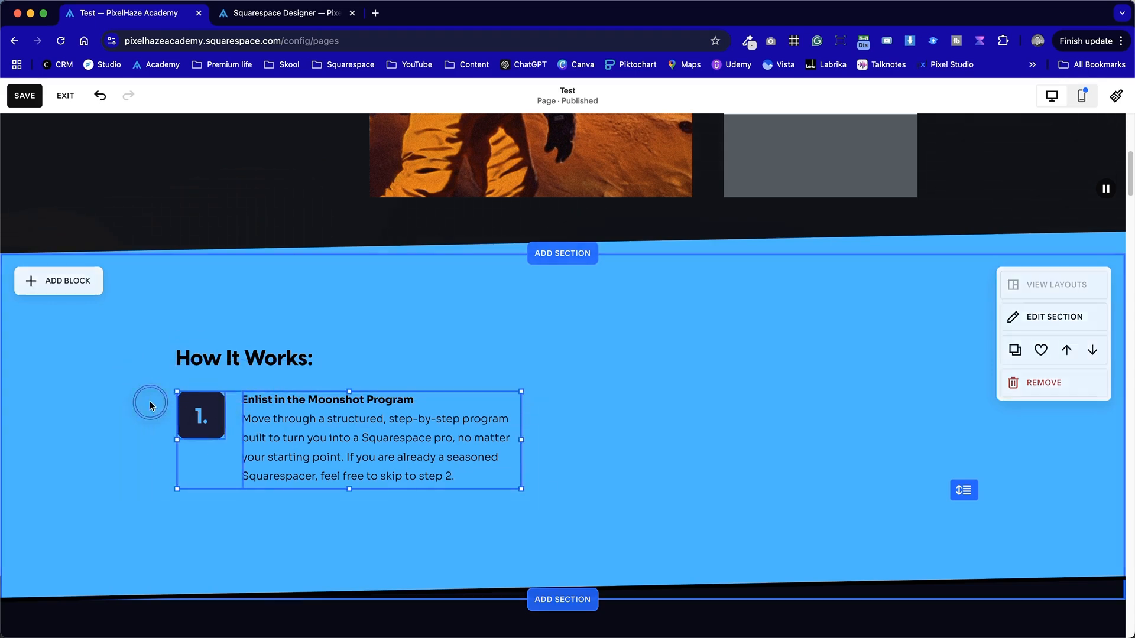
{"action": "left_click", "coordinate": [629, 494]}
{"action": "left_click", "coordinate": [388, 465]}
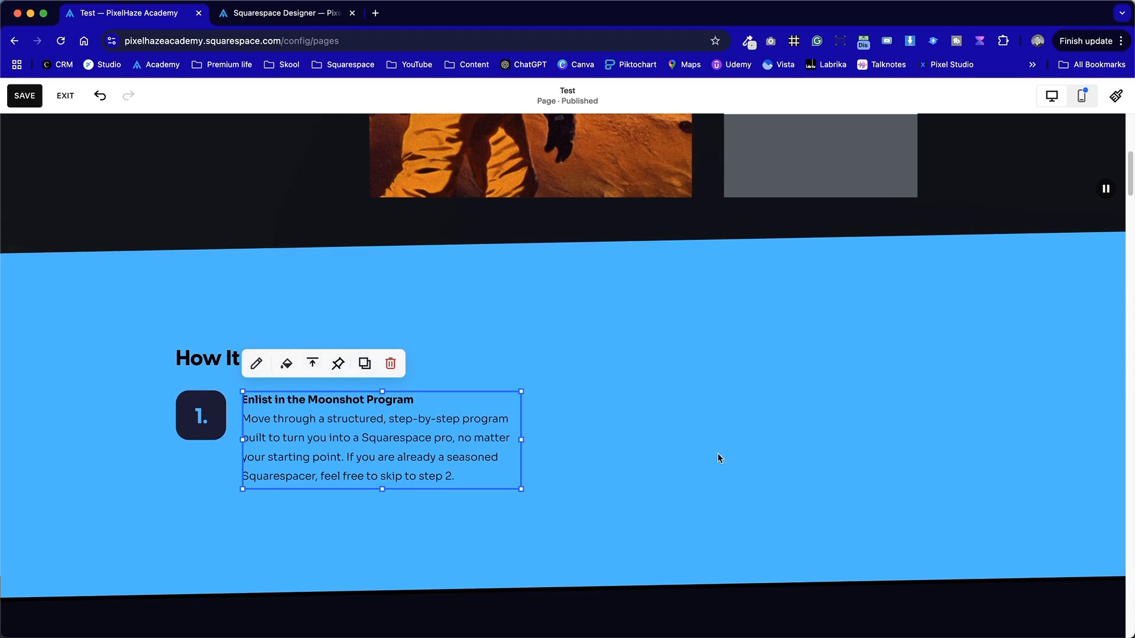
{"action": "left_click_drag", "start_coordinate": [421, 535], "coordinate": [168, 426]}
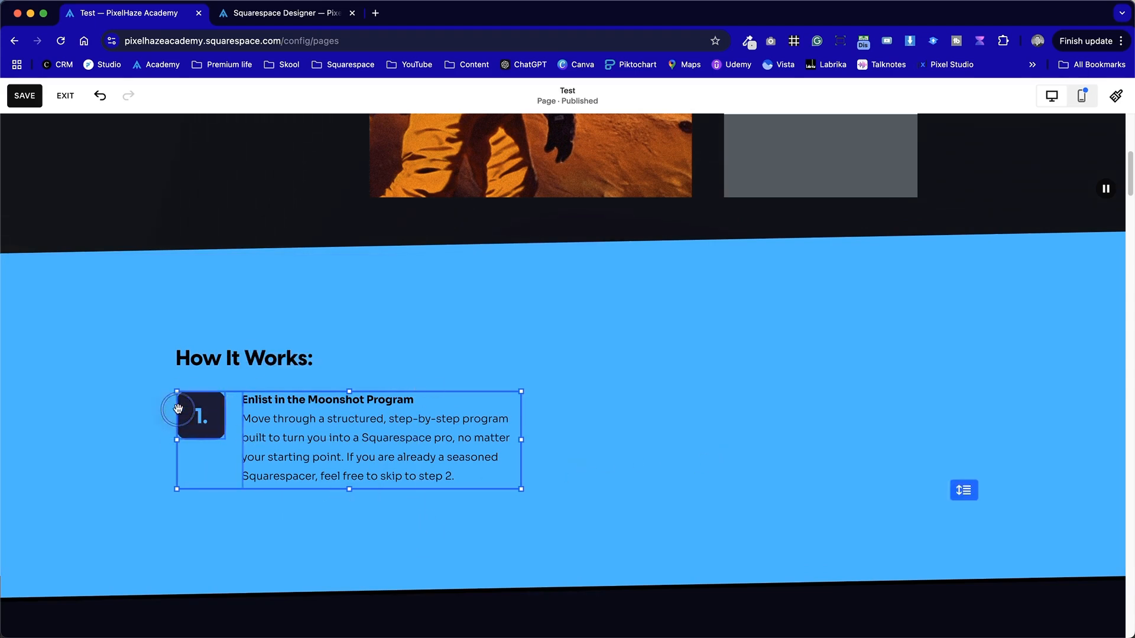
{"action": "left_click", "coordinate": [221, 363]}
{"action": "left_click_drag", "start_coordinate": [344, 461], "coordinate": [723, 445]}
{"action": "left_click", "coordinate": [721, 535]}
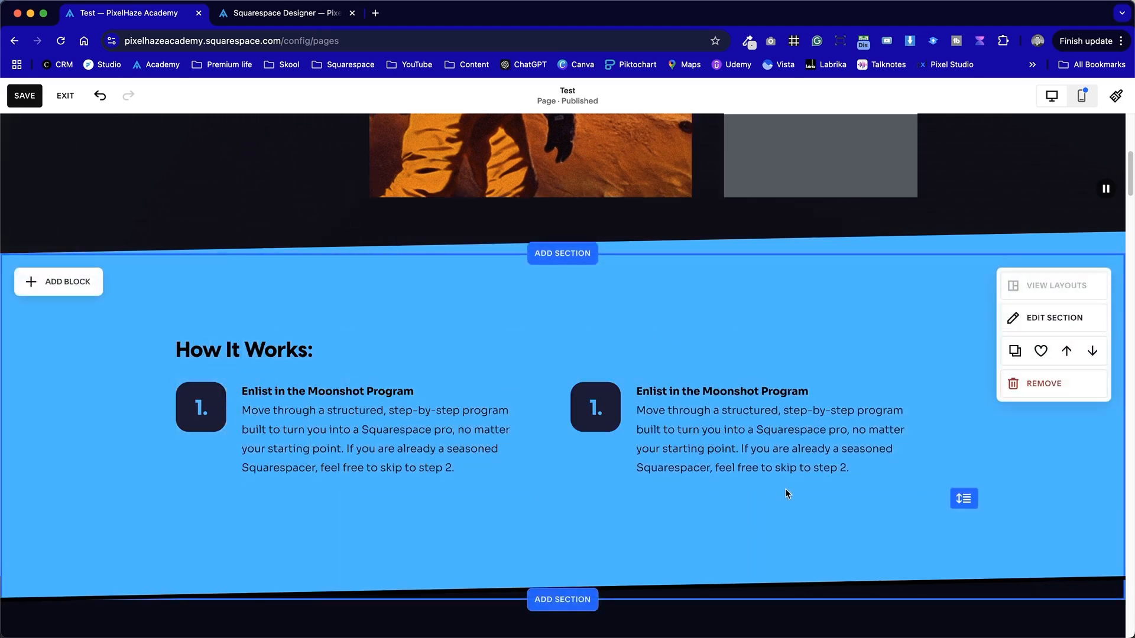
Try widening the text blocks of both steps by one column at their right edges
{"action": "key", "text": "ctrl+Tab"}
{"action": "key", "text": "ctrl+shift+Tab"}
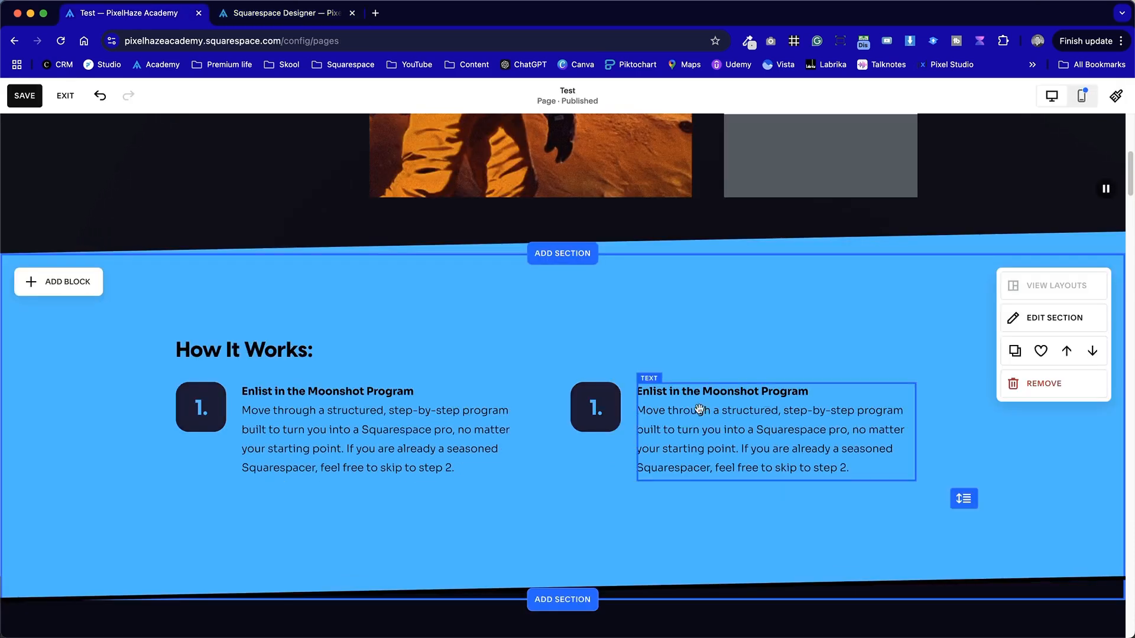
{"action": "left_click", "coordinate": [444, 414]}
{"action": "left_click_drag", "start_coordinate": [525, 429], "coordinate": [555, 436]}
{"action": "left_click", "coordinate": [798, 438]}
{"action": "left_click_drag", "start_coordinate": [916, 430], "coordinate": [960, 431]}
{"action": "left_click", "coordinate": [873, 569]}
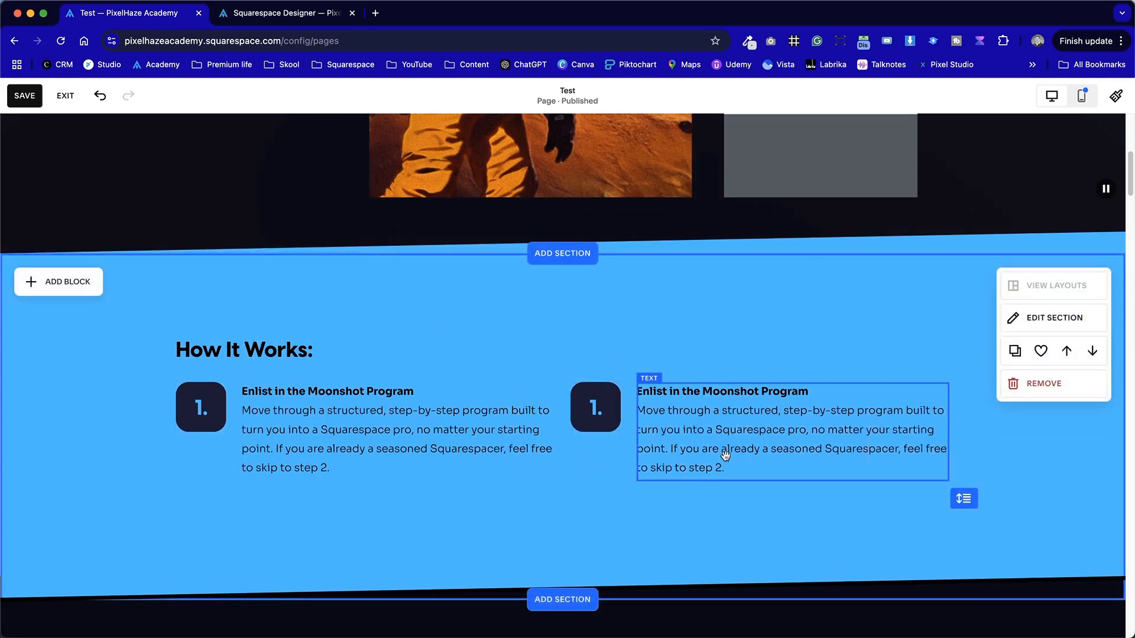
Narrow both steps' text blocks by one column at their right edges
{"action": "left_click", "coordinate": [540, 437]}
{"action": "left_click_drag", "start_coordinate": [555, 436], "coordinate": [532, 431]}
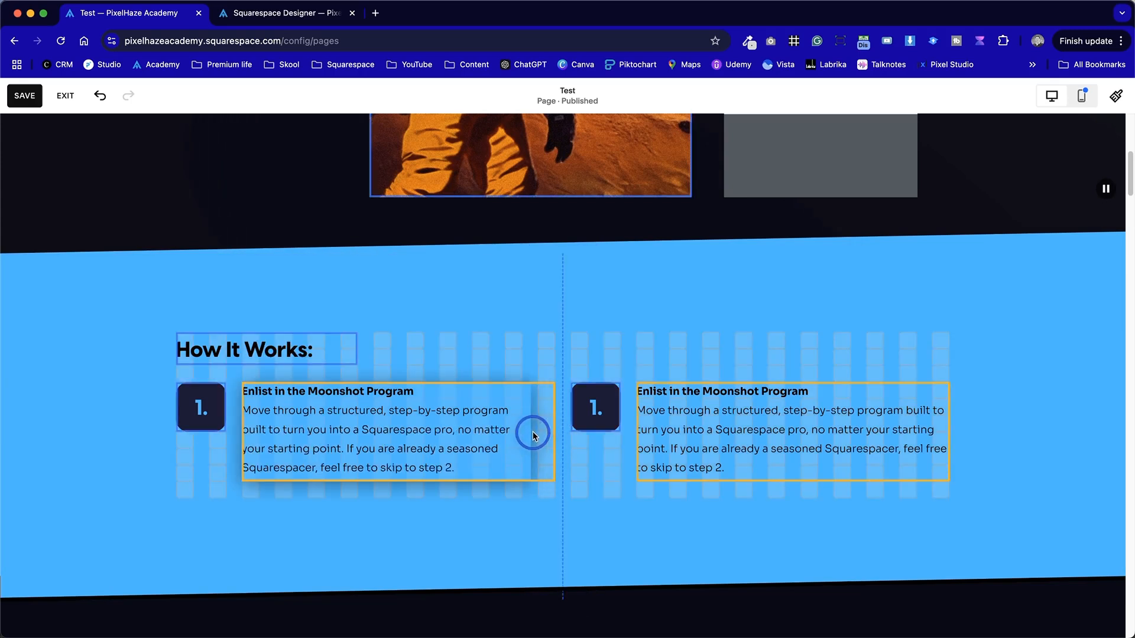
{"action": "left_click", "coordinate": [588, 520]}
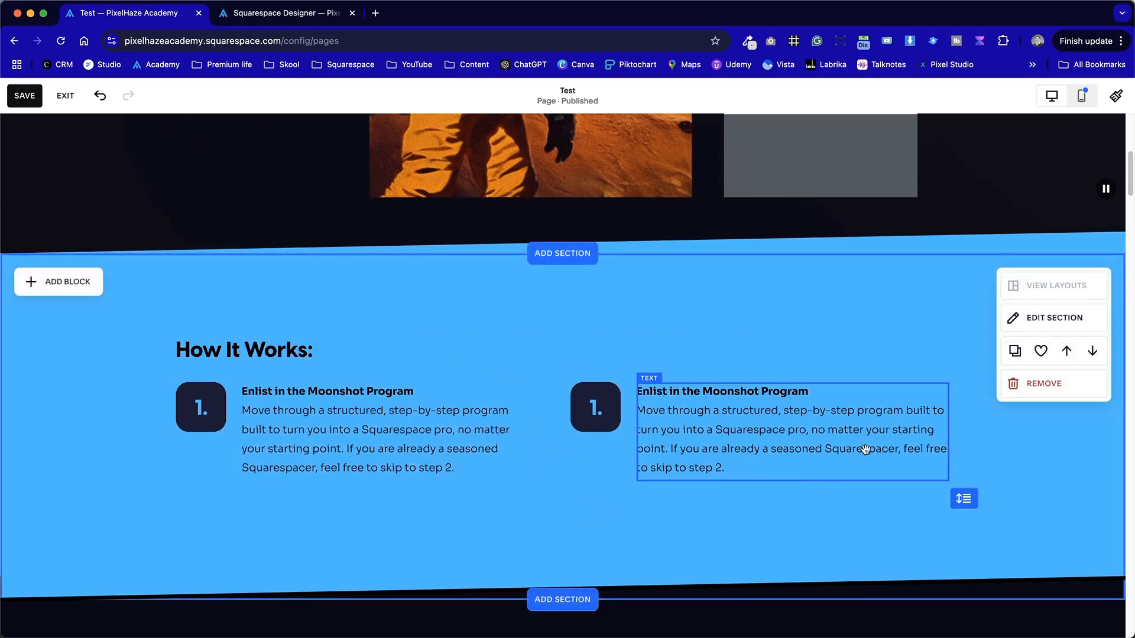
{"action": "left_click", "coordinate": [895, 429]}
{"action": "left_click_drag", "start_coordinate": [949, 432], "coordinate": [914, 433]}
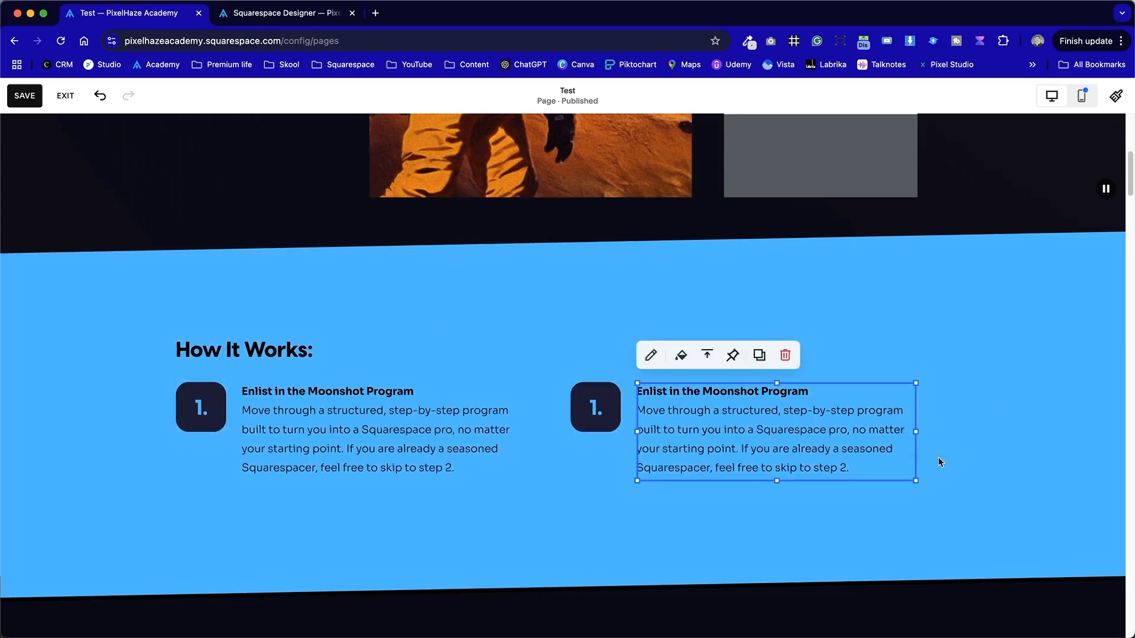
{"action": "left_click", "coordinate": [717, 512]}
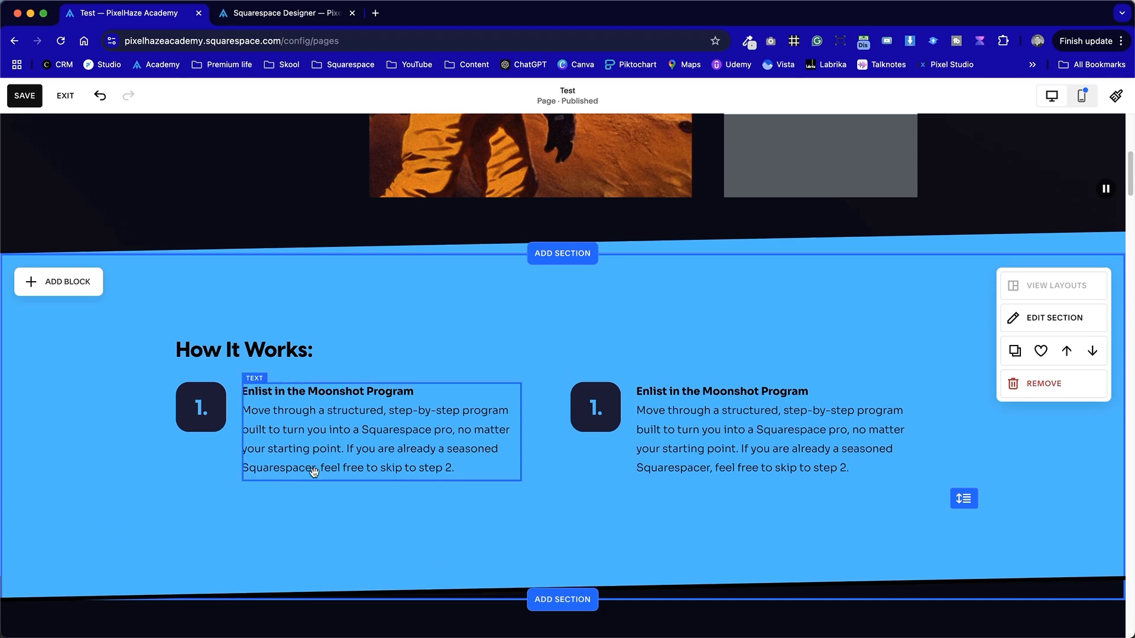
Move both number blocks and their texts down one row to leave more space below the "How It Works:" heading
{"action": "left_click_drag", "start_coordinate": [195, 529], "coordinate": [776, 454]}
{"action": "left_click", "coordinate": [780, 330]}
{"action": "left_click_drag", "start_coordinate": [203, 286], "coordinate": [942, 517]}
{"action": "left_click_drag", "start_coordinate": [666, 423], "coordinate": [668, 406]}
{"action": "left_click", "coordinate": [750, 556]}
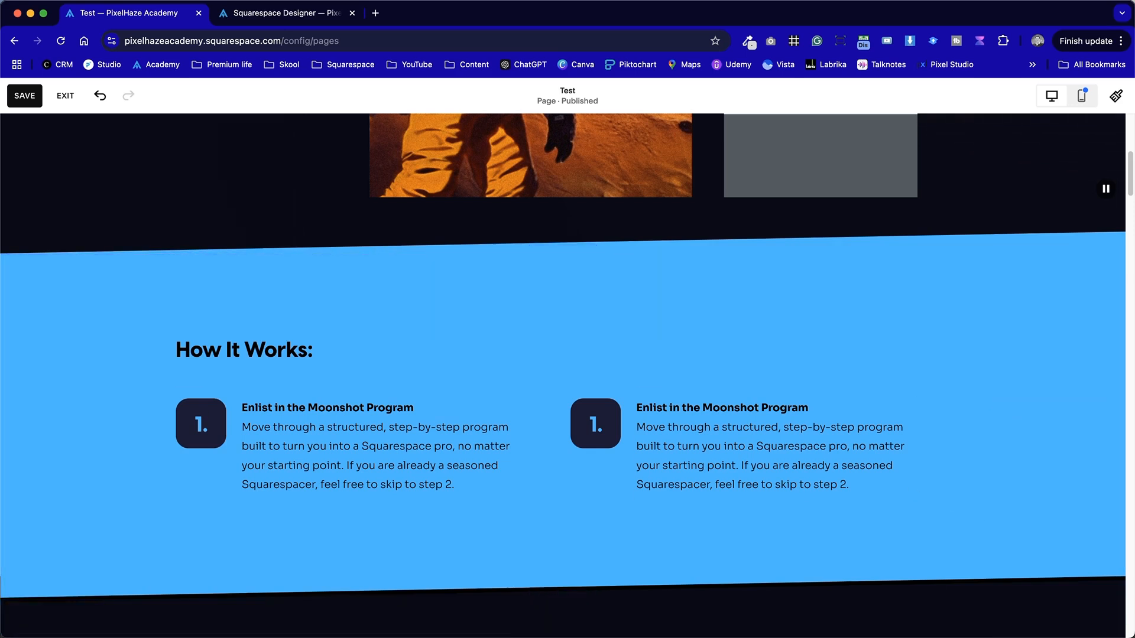
Delete the duplicated "1." block and its text from the section's right half
{"action": "left_click_drag", "start_coordinate": [570, 341], "coordinate": [754, 473]}
{"action": "key", "text": "Delete"}
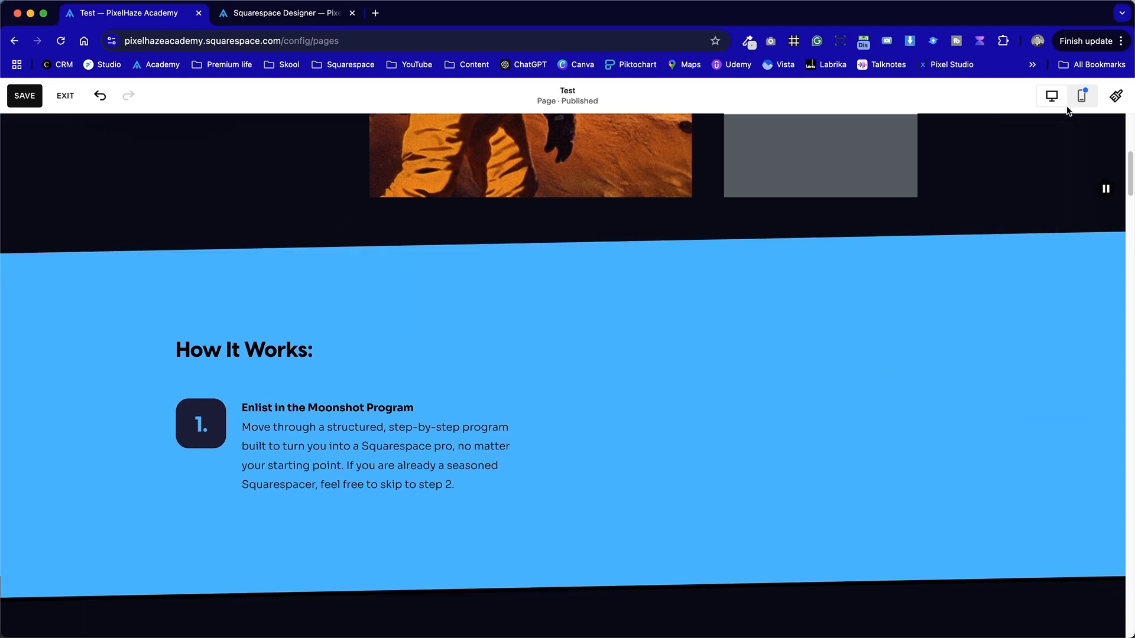
In the mobile layout, resize the full-width "1." block to a small square under the heading
{"action": "left_click", "coordinate": [1079, 98]}
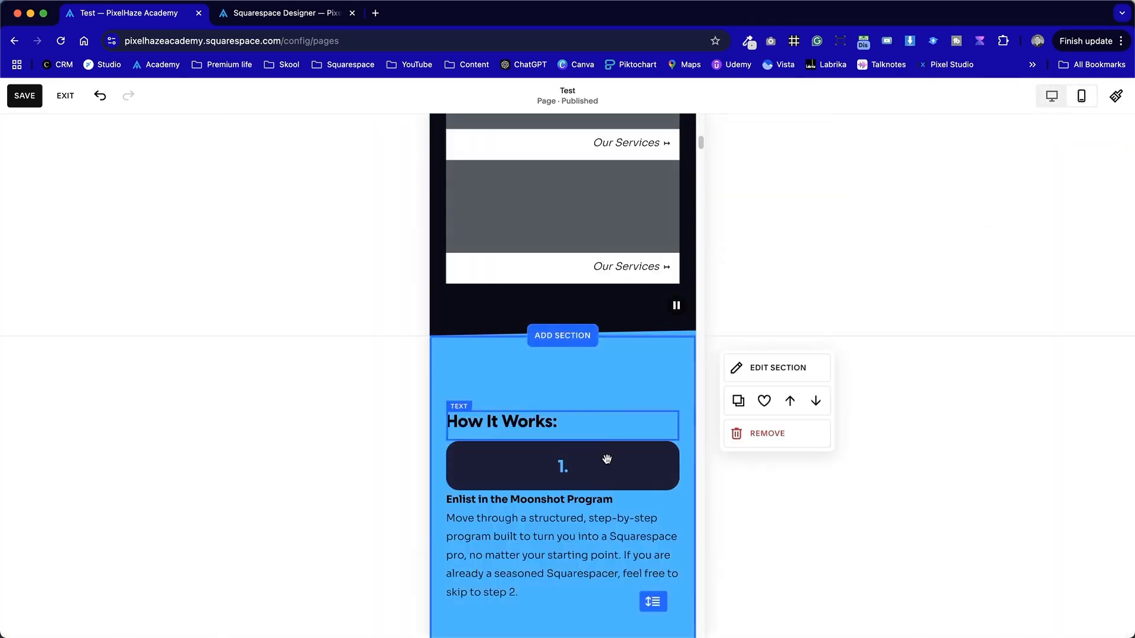
{"action": "scroll", "coordinate": [614, 467], "scroll_direction": "down", "scroll_amount": 7}
{"action": "scroll", "coordinate": [621, 481], "scroll_direction": "up", "scroll_amount": 6}
{"action": "left_click", "coordinate": [635, 401]}
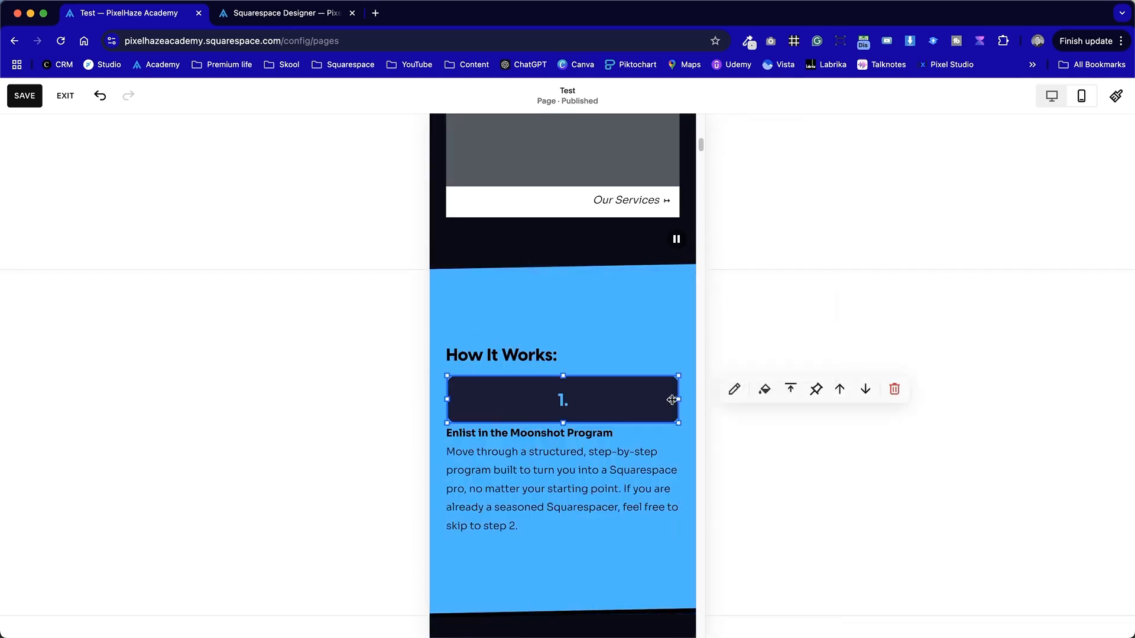
{"action": "left_click_drag", "start_coordinate": [677, 401], "coordinate": [495, 412]}
{"action": "left_click_drag", "start_coordinate": [465, 489], "coordinate": [473, 374]}
Vertically align the number to the middle of the "1." block in the mobile layout
{"action": "left_click", "coordinate": [570, 402]}
{"action": "left_click", "coordinate": [482, 365]}
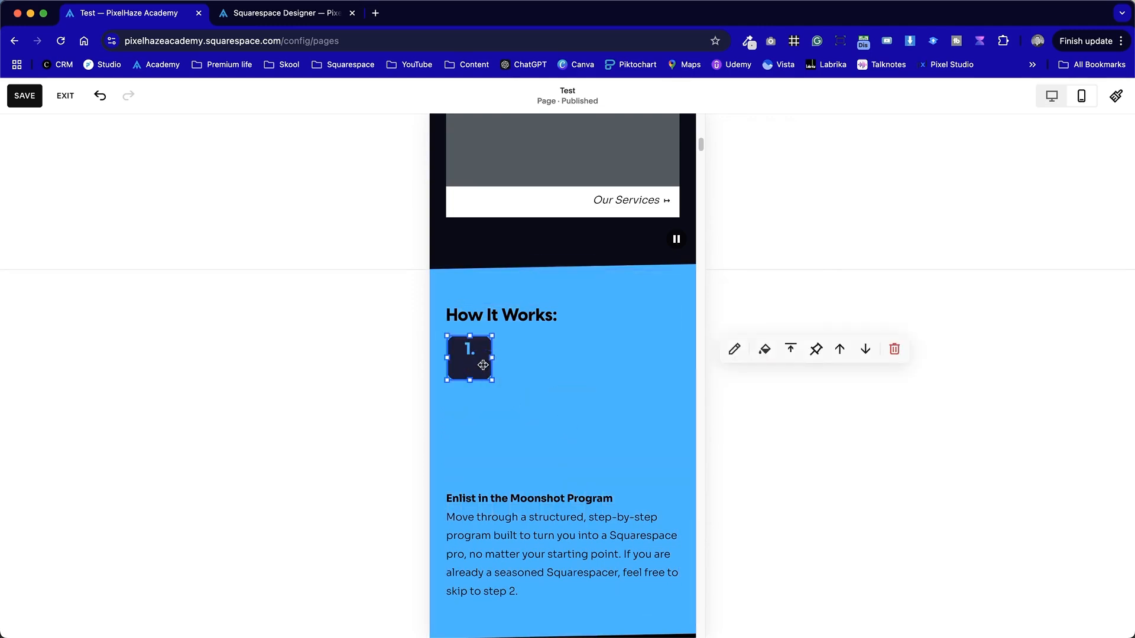
{"action": "left_click", "coordinate": [792, 349]}
{"action": "left_click", "coordinate": [791, 379]}
{"action": "left_click", "coordinate": [675, 421]}
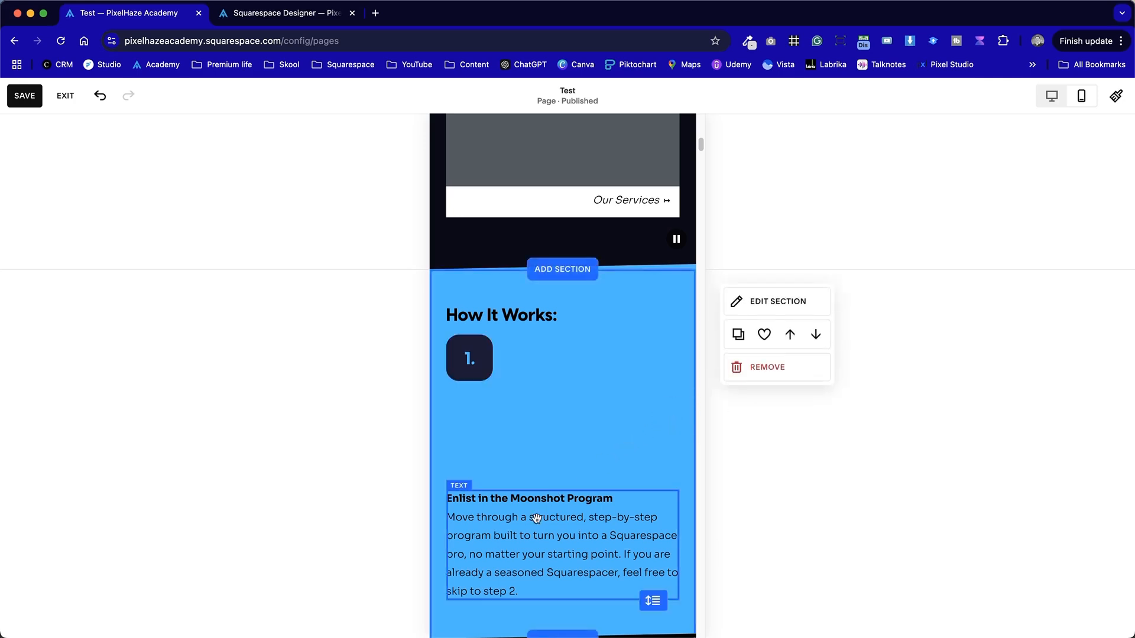
Move the step-one text up to just beneath the "1." block in the mobile layout
{"action": "left_click_drag", "start_coordinate": [533, 526], "coordinate": [534, 433]}
{"action": "left_click", "coordinate": [616, 362]}
{"action": "left_click_drag", "start_coordinate": [583, 573], "coordinate": [497, 408]}
{"action": "left_click", "coordinate": [490, 561]}
Narrow the step-one text from its left edge and place it beside the "1." block, aligned with the block's top
{"action": "left_click", "coordinate": [456, 448]}
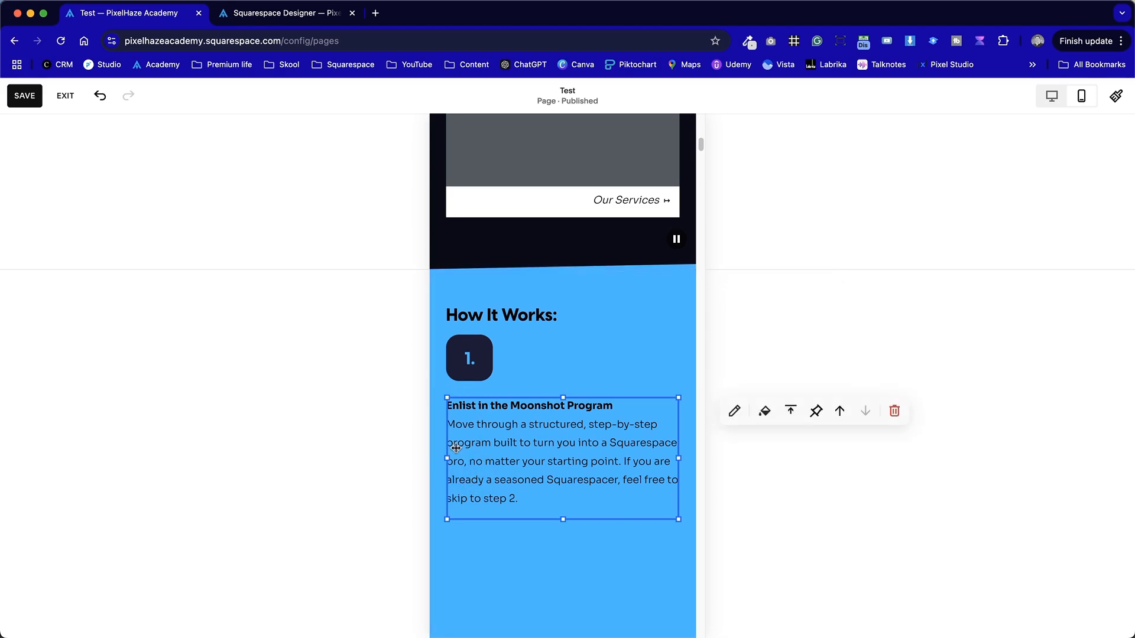
{"action": "left_click_drag", "start_coordinate": [444, 460], "coordinate": [483, 505]}
{"action": "left_click", "coordinate": [482, 505]}
{"action": "left_click_drag", "start_coordinate": [561, 503], "coordinate": [562, 447]}
{"action": "left_click", "coordinate": [567, 556]}
Shift the "1." block and step-one text down one row below the heading in the mobile layout
{"action": "left_click_drag", "start_coordinate": [580, 557], "coordinate": [452, 334]}
{"action": "left_click_drag", "start_coordinate": [543, 400], "coordinate": [543, 416]}
{"action": "left_click", "coordinate": [520, 567]}
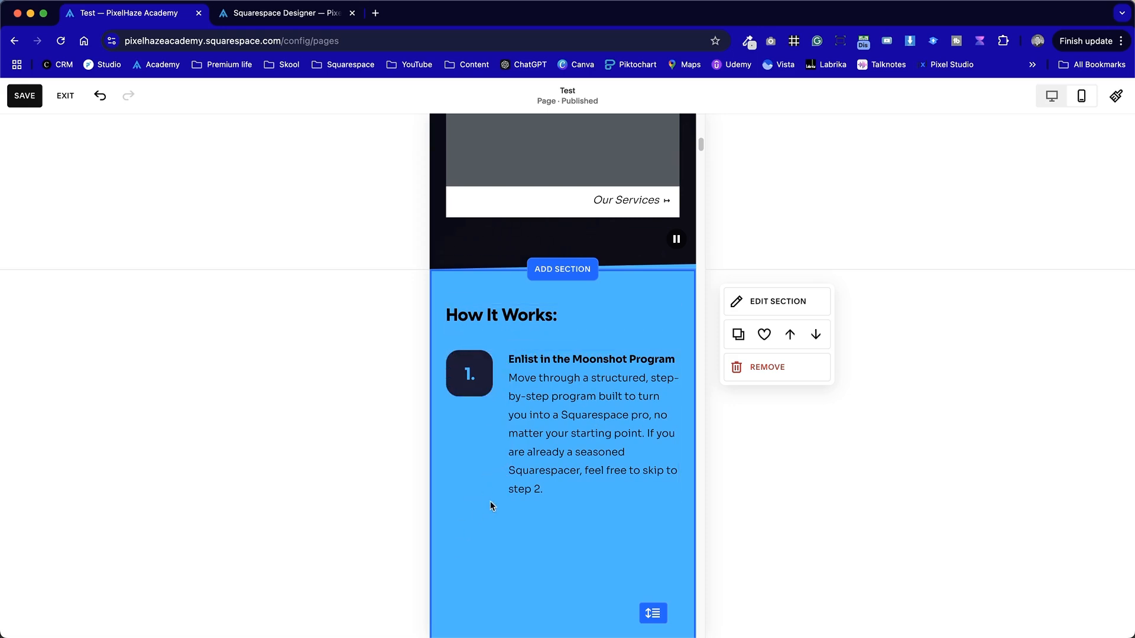
{"action": "scroll", "coordinate": [654, 597], "scroll_direction": "down", "scroll_amount": 2}
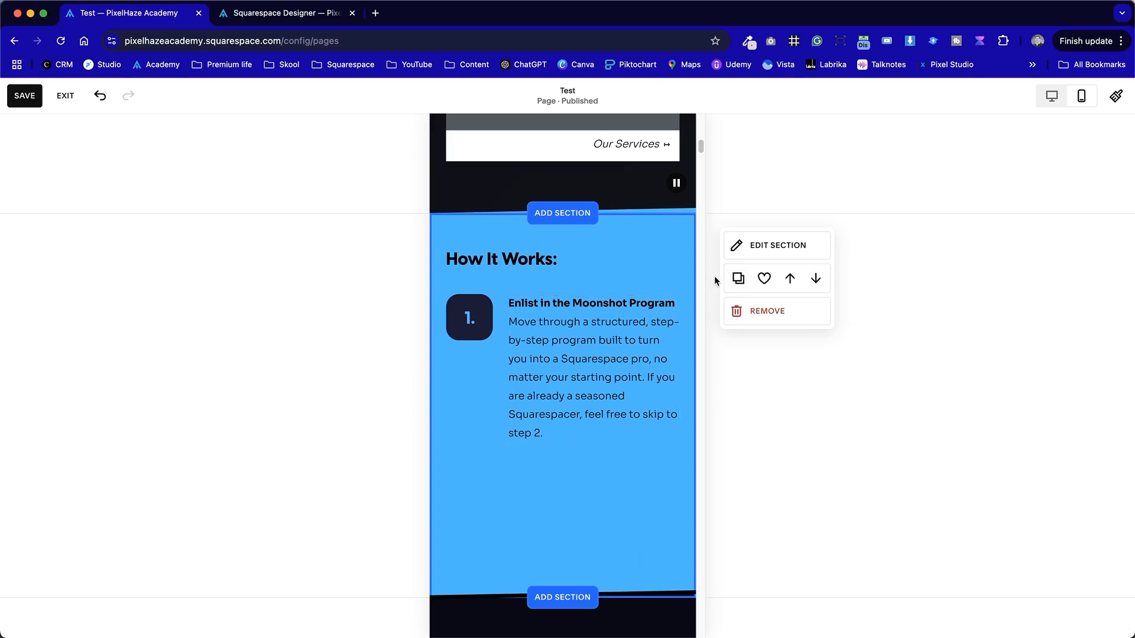
In the desktop layout, duplicate the "1." block with its text and place the copy in the same row in the right half
{"action": "left_click", "coordinate": [1051, 95]}
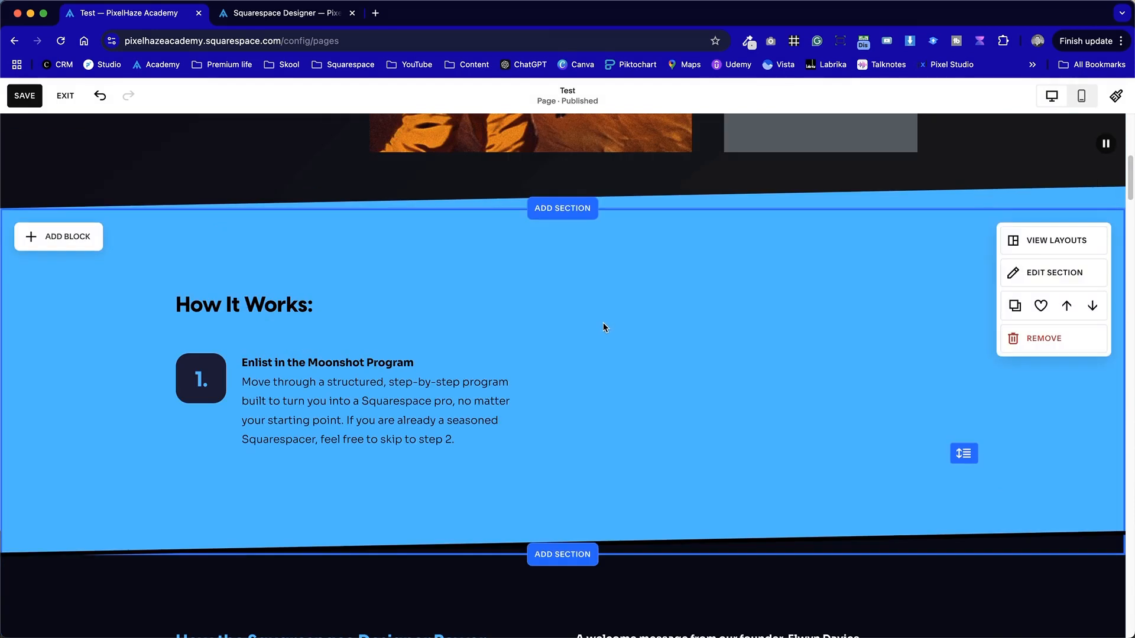
{"action": "left_click", "coordinate": [190, 376]}
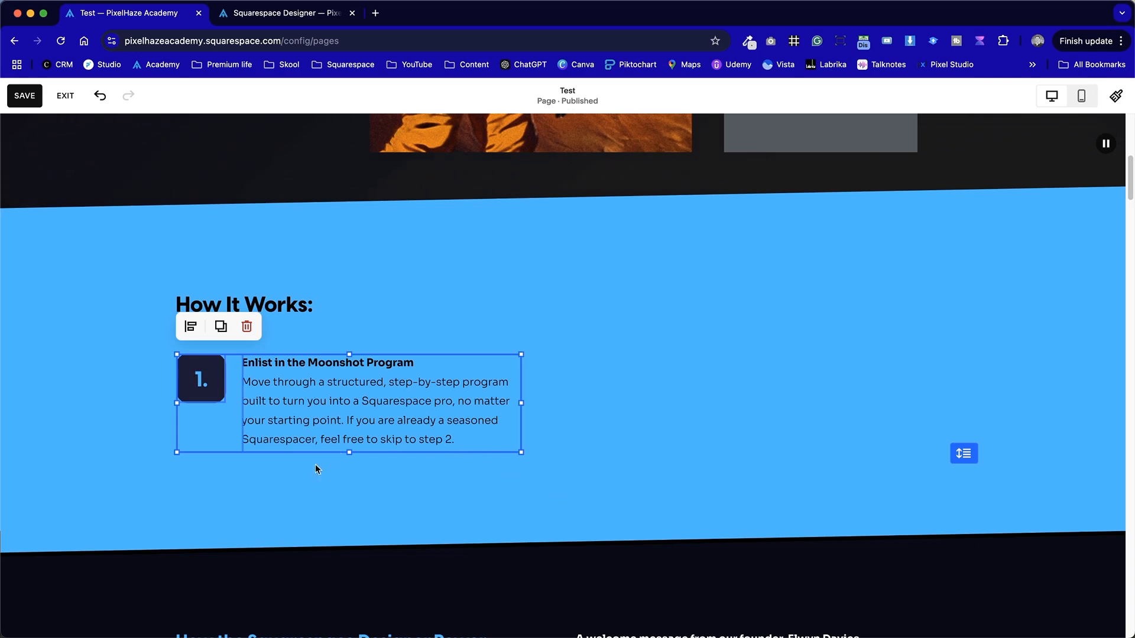
{"action": "left_click", "coordinate": [219, 333]}
{"action": "left_click_drag", "start_coordinate": [324, 436], "coordinate": [689, 420]}
{"action": "left_click", "coordinate": [699, 481]}
In the mobile layout, move the duplicated block and text down one row to separate them from step one, and return to desktop
{"action": "left_click", "coordinate": [1081, 96]}
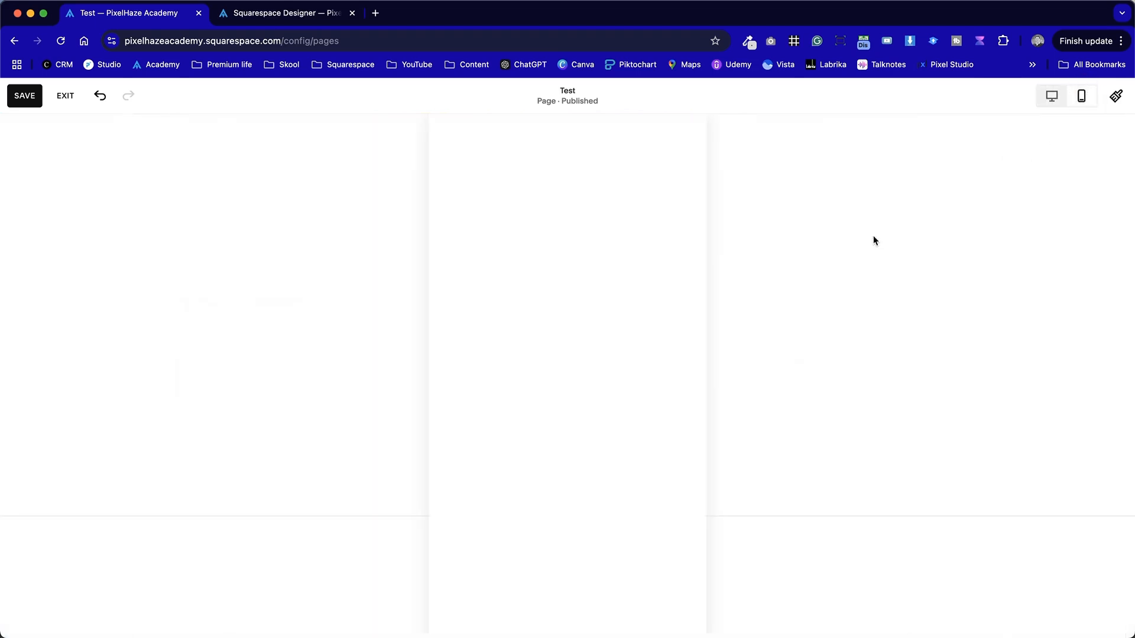
{"action": "scroll", "coordinate": [605, 331], "scroll_direction": "down", "scroll_amount": 5}
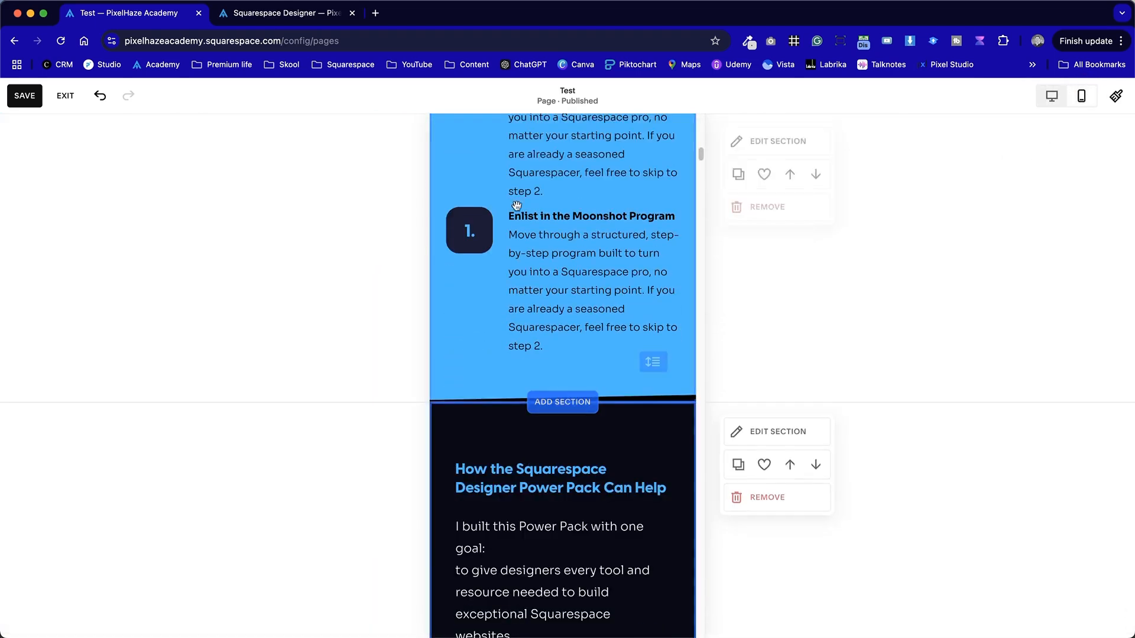
{"action": "left_click_drag", "start_coordinate": [618, 221], "coordinate": [611, 278]}
{"action": "left_click", "coordinate": [475, 392]}
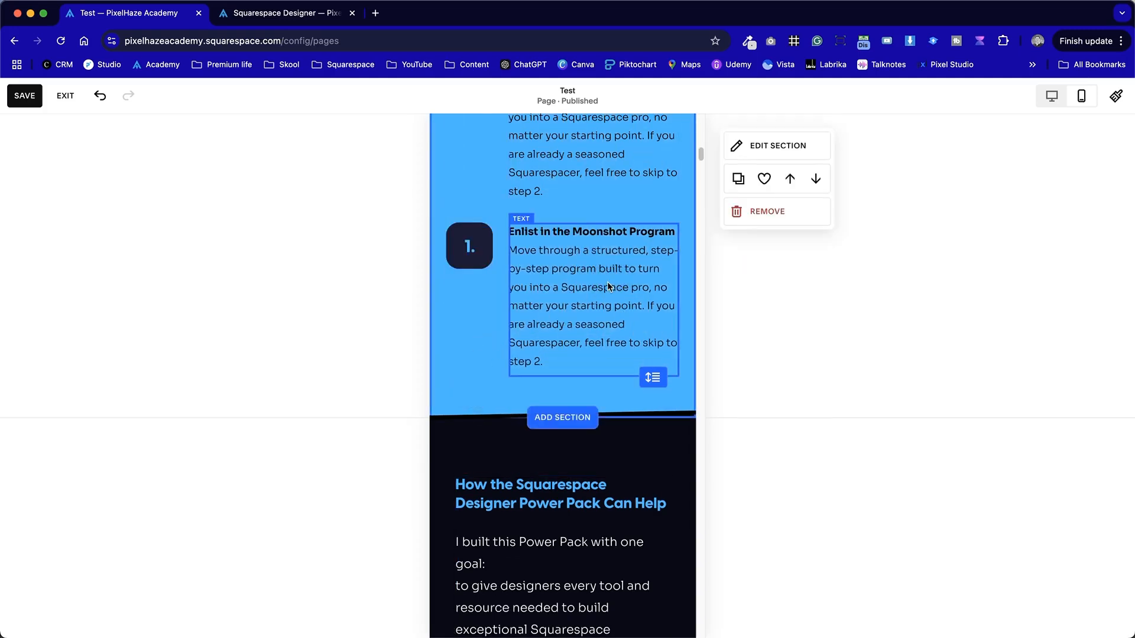
{"action": "scroll", "coordinate": [609, 291], "scroll_direction": "up", "scroll_amount": 2}
{"action": "left_click", "coordinate": [1052, 96]}
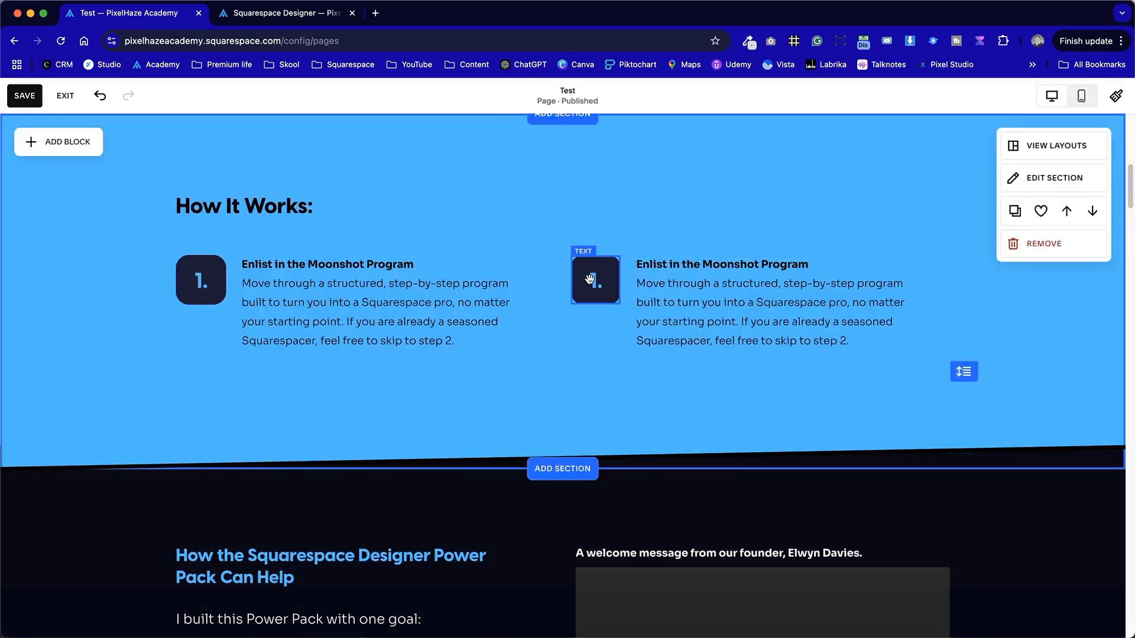
Replace the duplicated text in the right half with the reference page's "Customize with Square Forge and Plugins" text and remove the stray leading letter
{"action": "key", "text": "ctrl+Tab"}
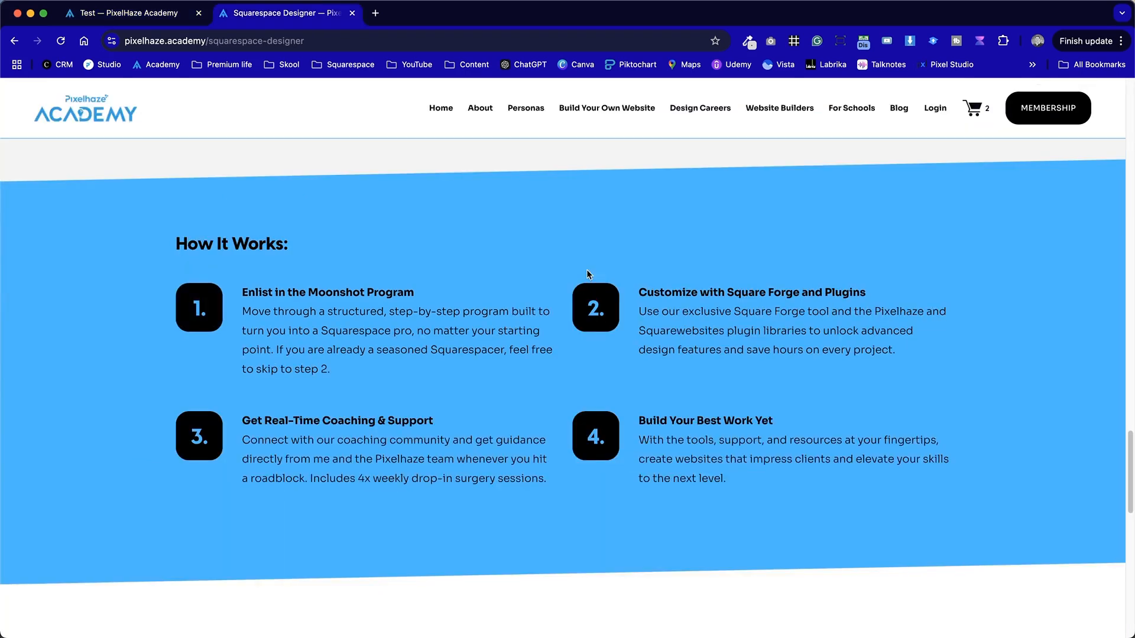
{"action": "left_click_drag", "start_coordinate": [639, 297], "coordinate": [893, 369]}
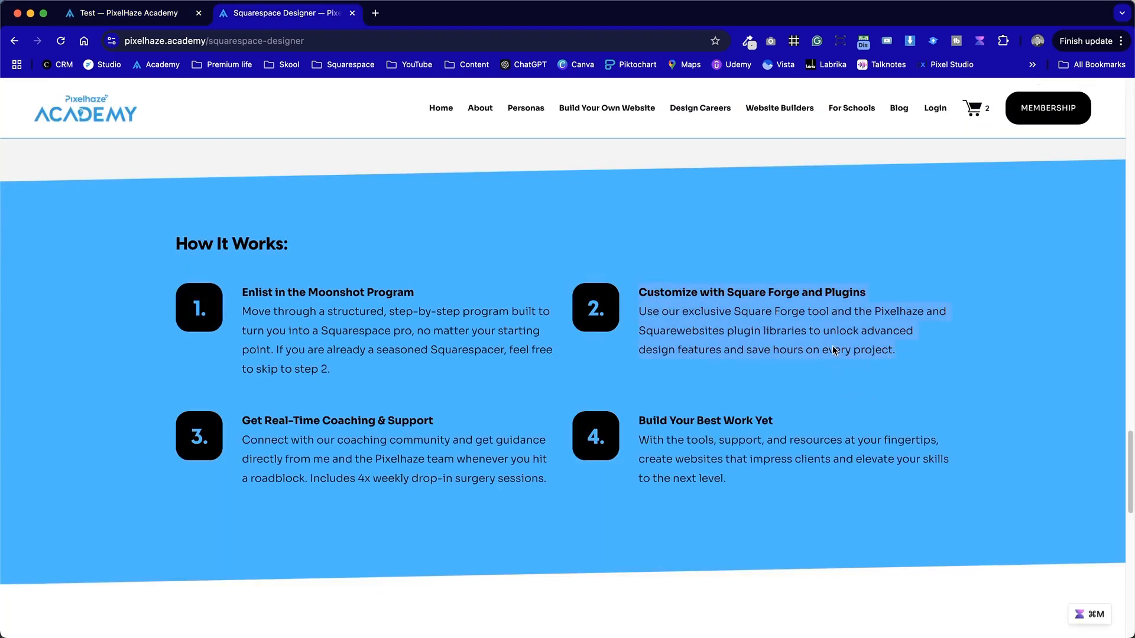
{"action": "key", "text": "ctrl+shift+Tab"}
{"action": "left_click", "coordinate": [795, 275]}
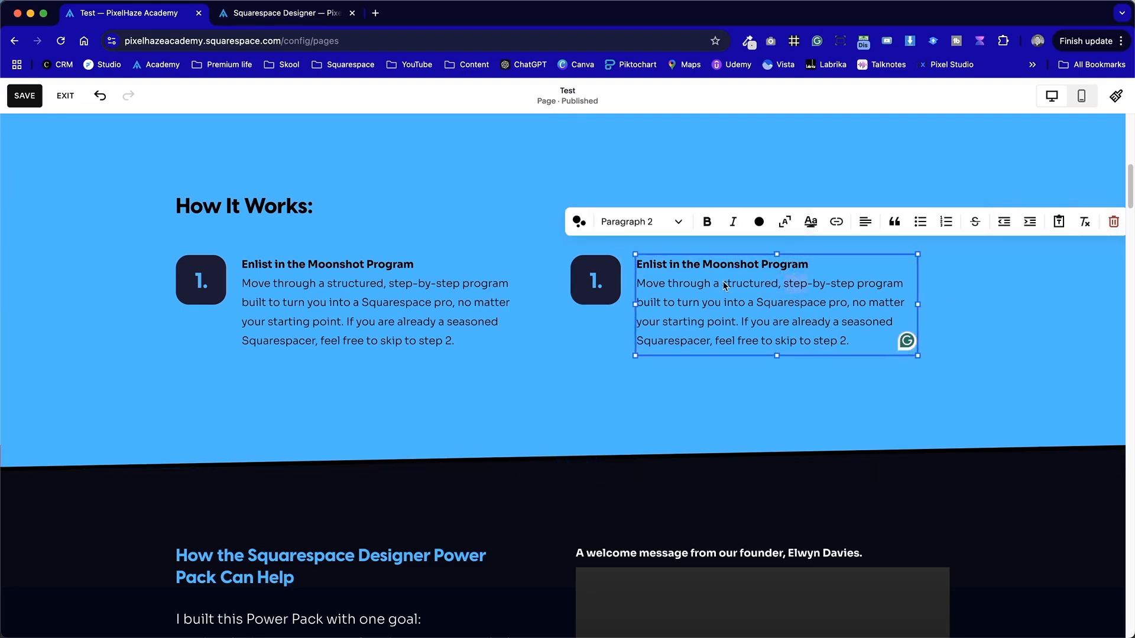
{"action": "left_click", "coordinate": [655, 273]}
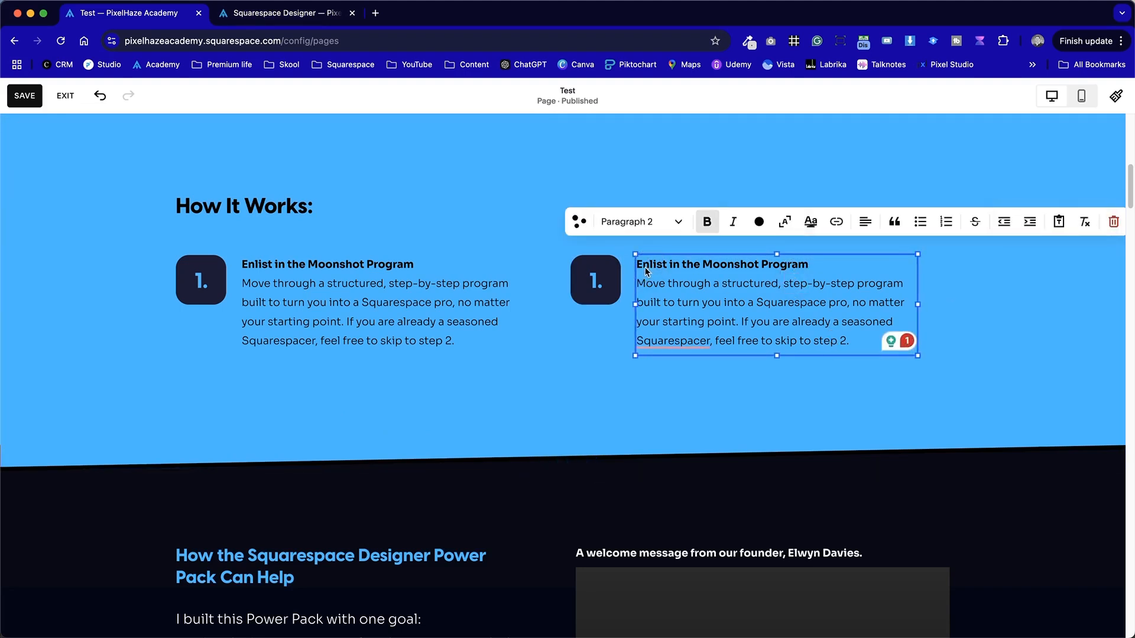
{"action": "left_click_drag", "start_coordinate": [654, 272], "coordinate": [777, 365]}
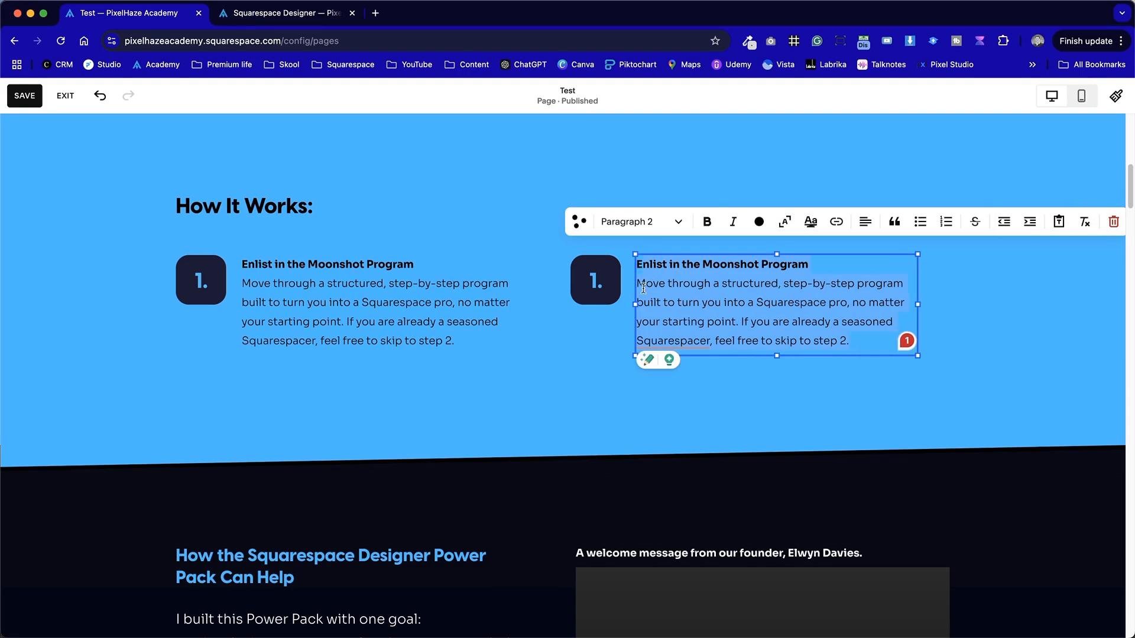
{"action": "type", "text": "Customize with Square Forge and Plugins Customize your Square Forge tool and the Pixelhaze and Squarewebsites plugin libraries to unlock advanced design features and save hours on every project."}
{"action": "left_click", "coordinate": [650, 264]}
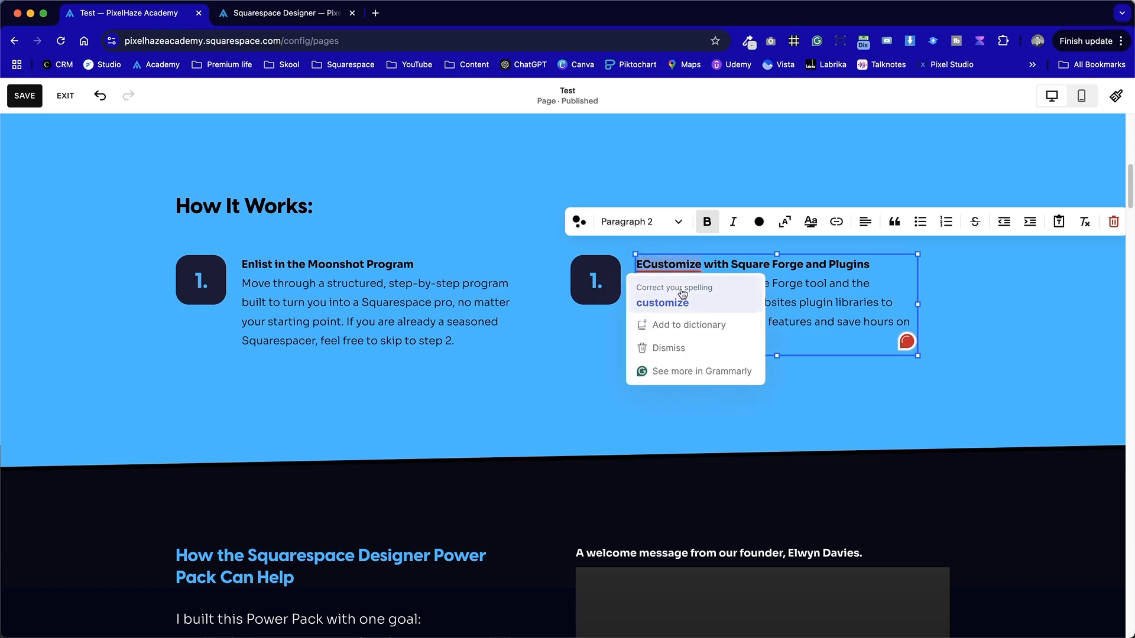
{"action": "left_click", "coordinate": [662, 303]}
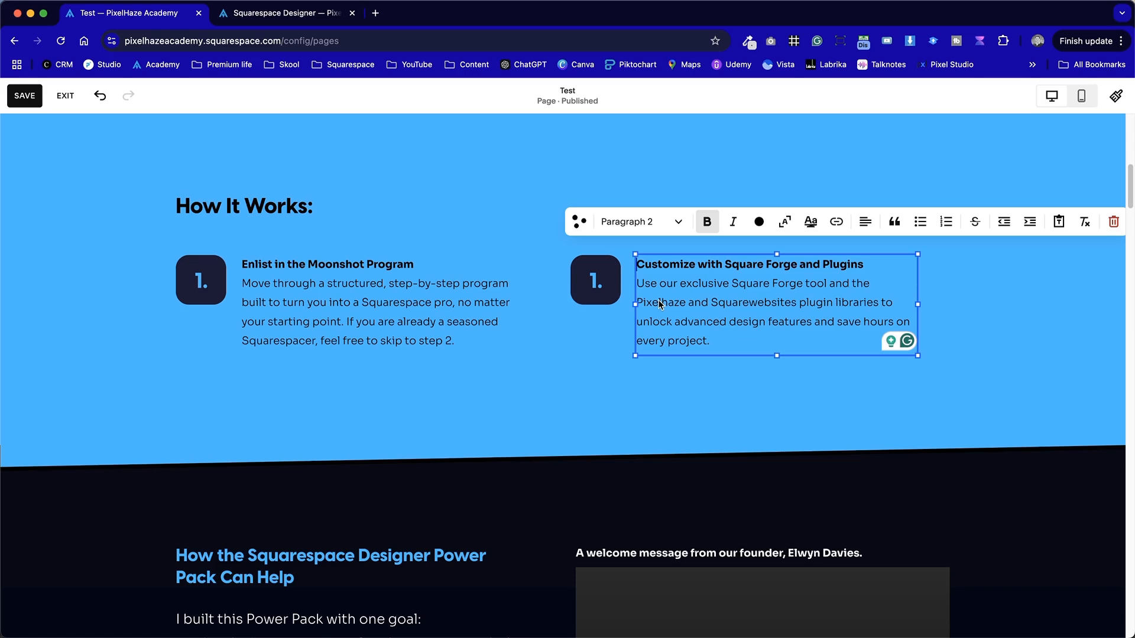
Change the number in the right-hand block to "2."
{"action": "left_click", "coordinate": [609, 283]}
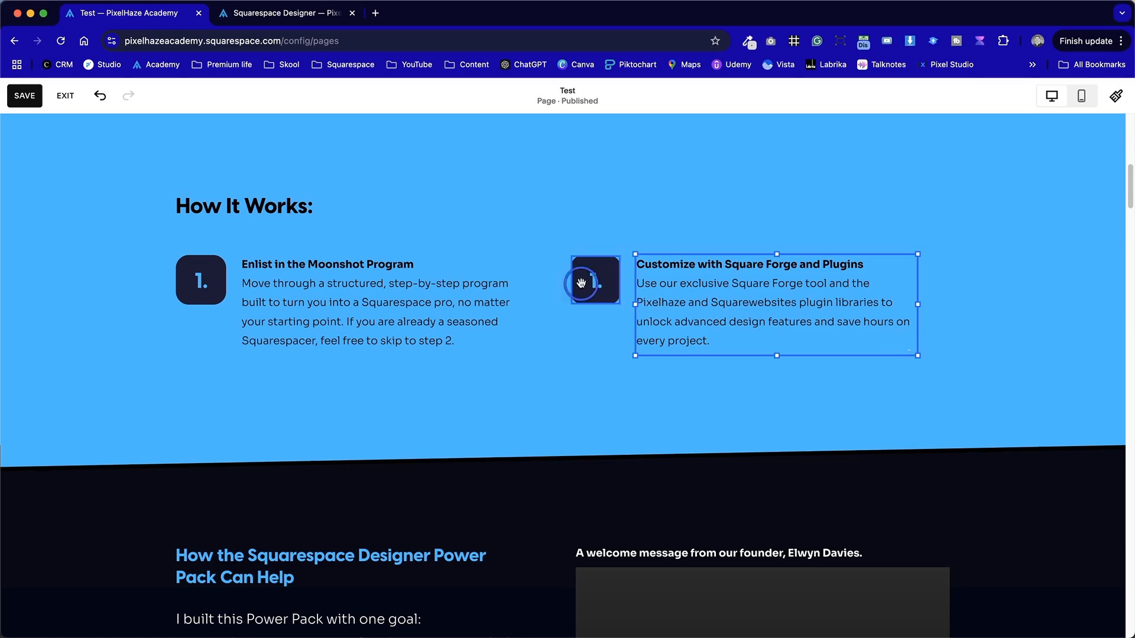
{"action": "left_click", "coordinate": [608, 282]}
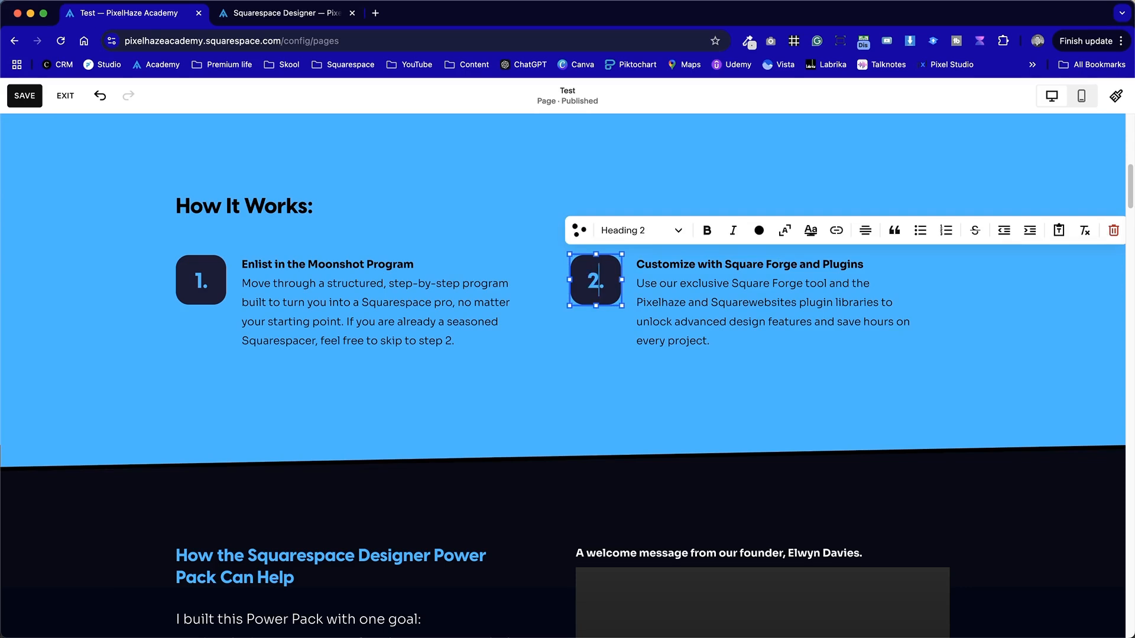
{"action": "left_click", "coordinate": [656, 419]}
Duplicate both numbered blocks with their texts and place the copies as a second row, one grid row clear of the first
{"action": "left_click_drag", "start_coordinate": [986, 394], "coordinate": [94, 264]}
{"action": "left_click", "coordinate": [220, 228]}
{"action": "left_click_drag", "start_coordinate": [408, 299], "coordinate": [417, 413]}
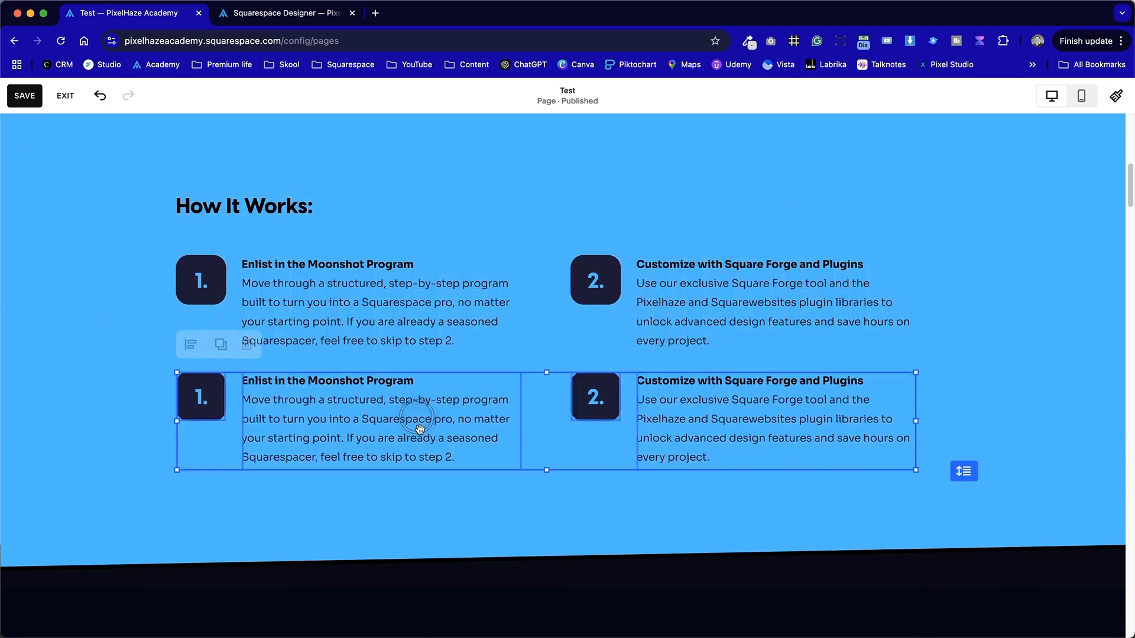
{"action": "left_click", "coordinate": [566, 500]}
{"action": "left_click_drag", "start_coordinate": [735, 501], "coordinate": [208, 400]}
{"action": "left_click_drag", "start_coordinate": [337, 400], "coordinate": [338, 417]}
{"action": "left_click", "coordinate": [669, 514]}
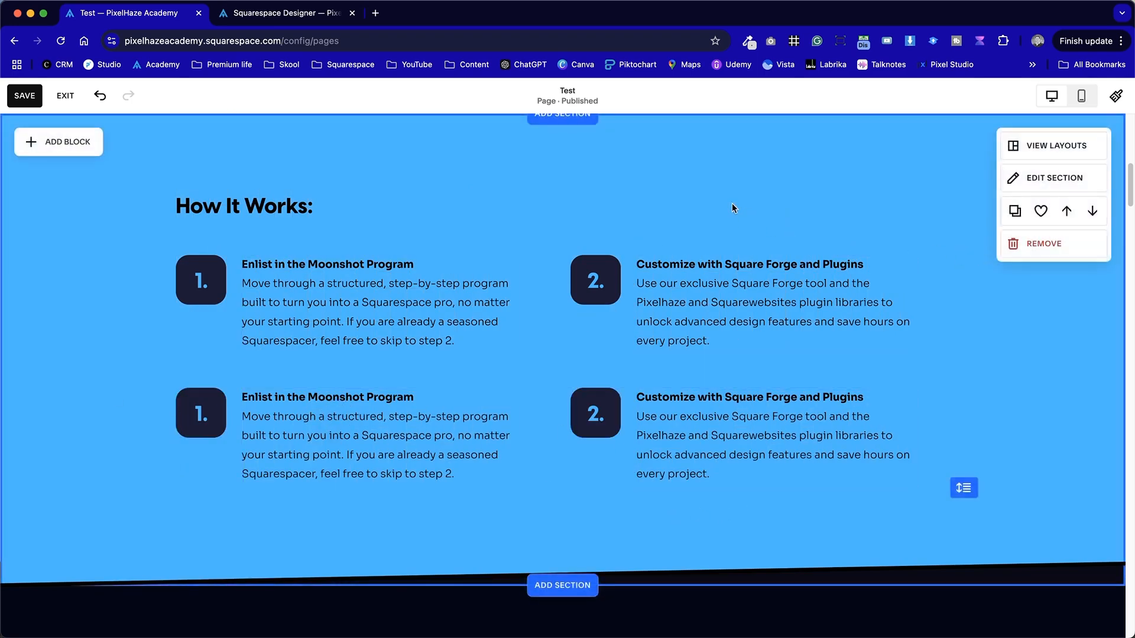
Replace the second row's left text with the reference page's "Get Real-Time Coaching & Support" text and correct its first letter
{"action": "key", "text": "ctrl+Tab"}
{"action": "left_click_drag", "start_coordinate": [224, 429], "coordinate": [183, 438]}
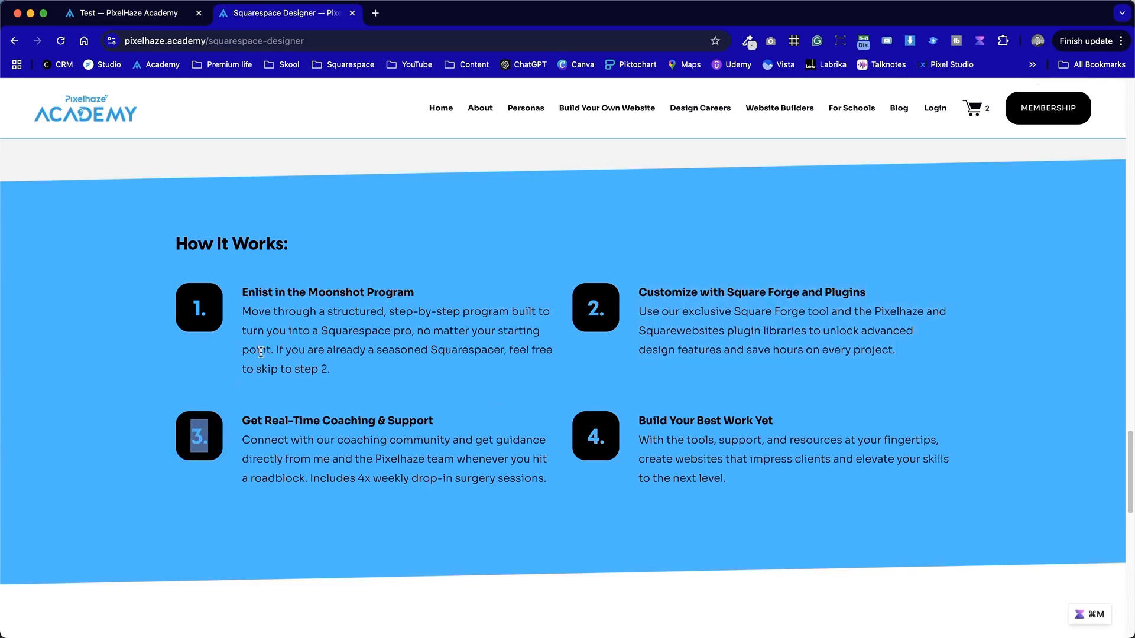
{"action": "left_click_drag", "start_coordinate": [498, 488], "coordinate": [246, 423]}
{"action": "key", "text": "super+c"}
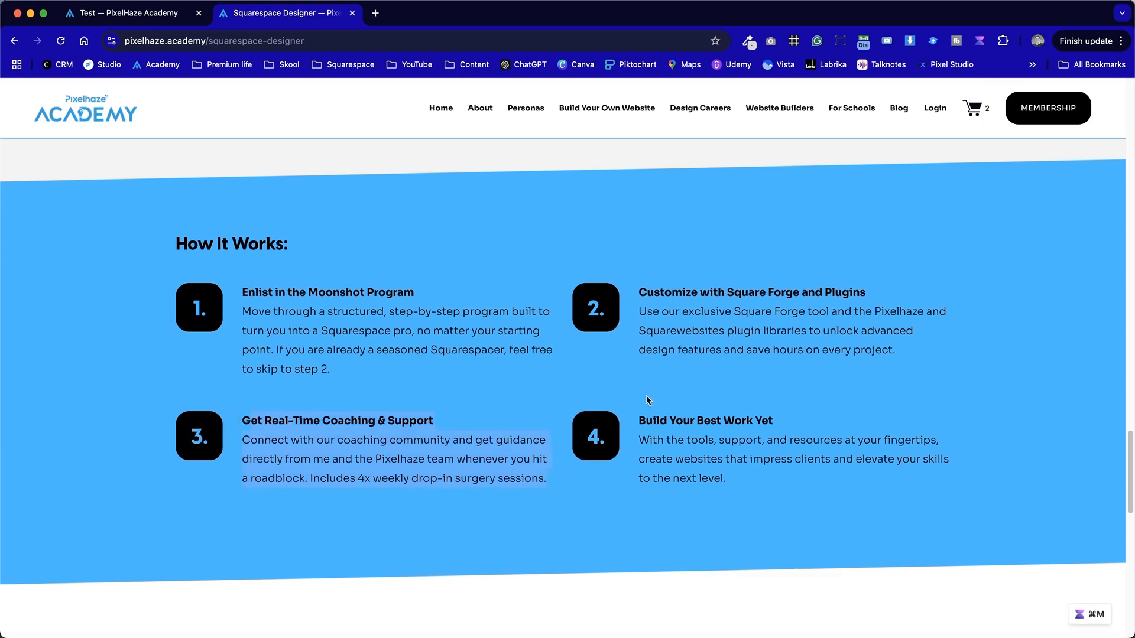
{"action": "key", "text": "ctrl+shift+Tab"}
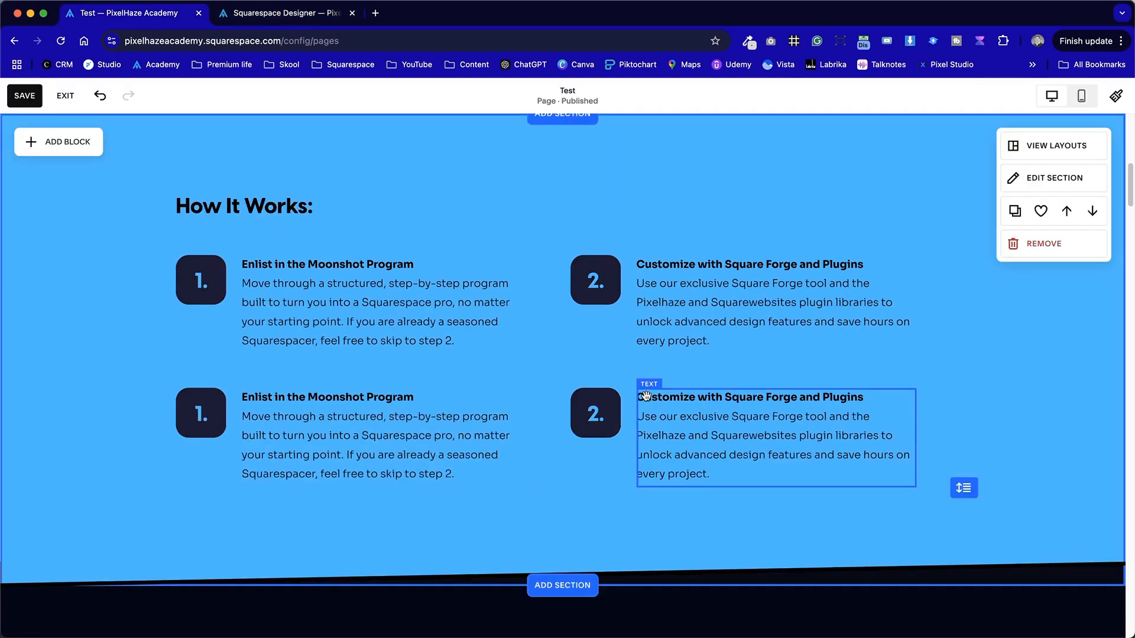
{"action": "left_click", "coordinate": [472, 417]}
{"action": "left_click_drag", "start_coordinate": [452, 476], "coordinate": [251, 403]}
{"action": "key", "text": "super+v"}
{"action": "right_click", "coordinate": [248, 399]}
{"action": "key", "text": "Escape"}
{"action": "type", "text": "G"}
{"action": "key", "text": "Left"}
{"action": "key", "text": "BackSpace"}
Replace the second row's right text with the reference page's "Build Your Best Work Yet" text and delete the stray leading "C"
{"action": "key", "text": "ctrl+Tab"}
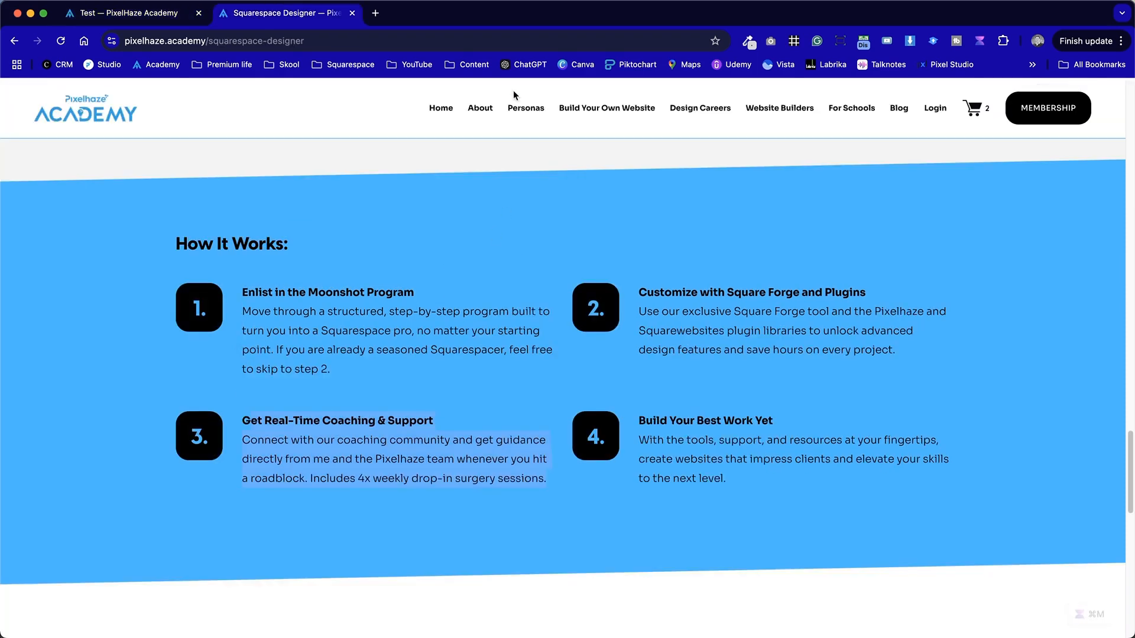
{"action": "left_click_drag", "start_coordinate": [739, 479], "coordinate": [640, 426]}
{"action": "key", "text": "ctrl+c"}
{"action": "key", "text": "ctrl+shift+Tab"}
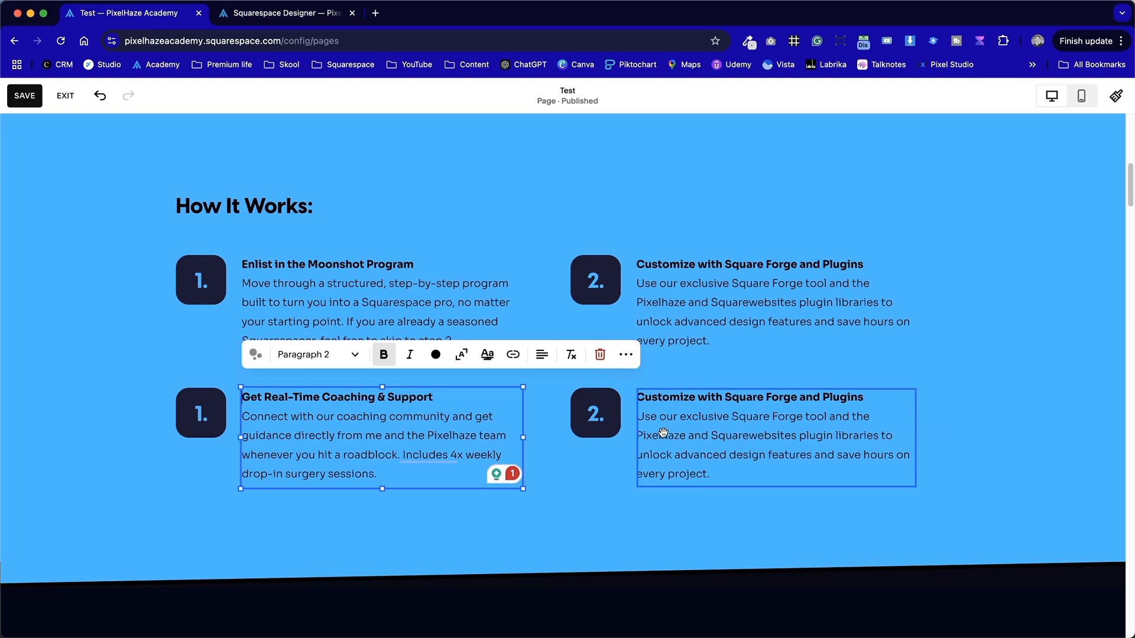
{"action": "left_click", "coordinate": [766, 464]}
{"action": "left_click_drag", "start_coordinate": [723, 480], "coordinate": [636, 397]}
{"action": "key", "text": "ctrl+v"}
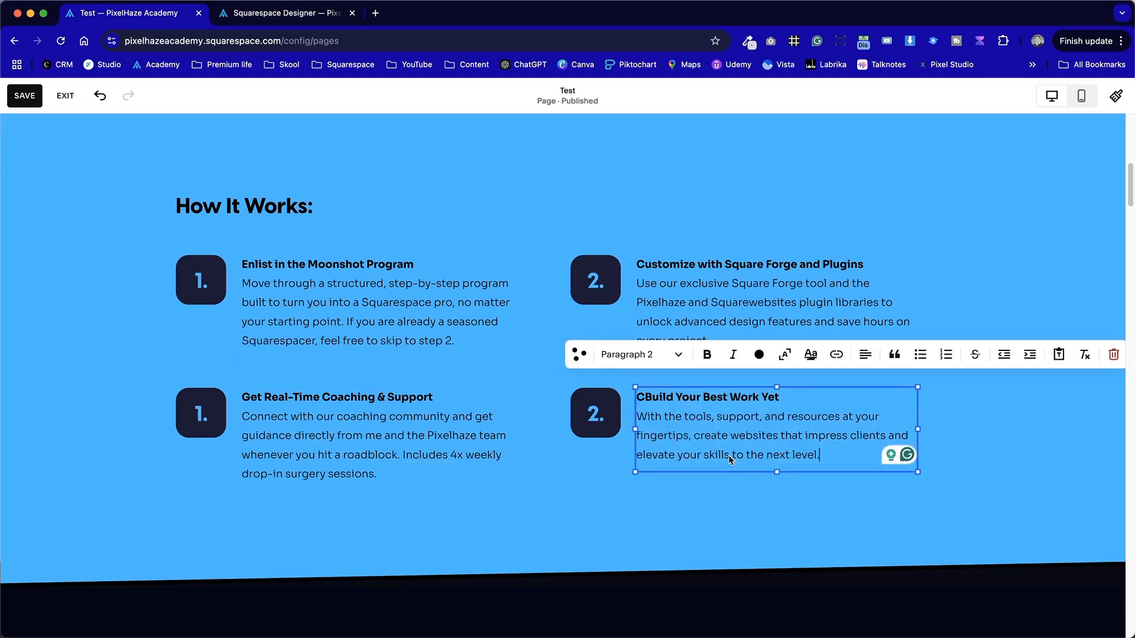
{"action": "left_click", "coordinate": [650, 401]}
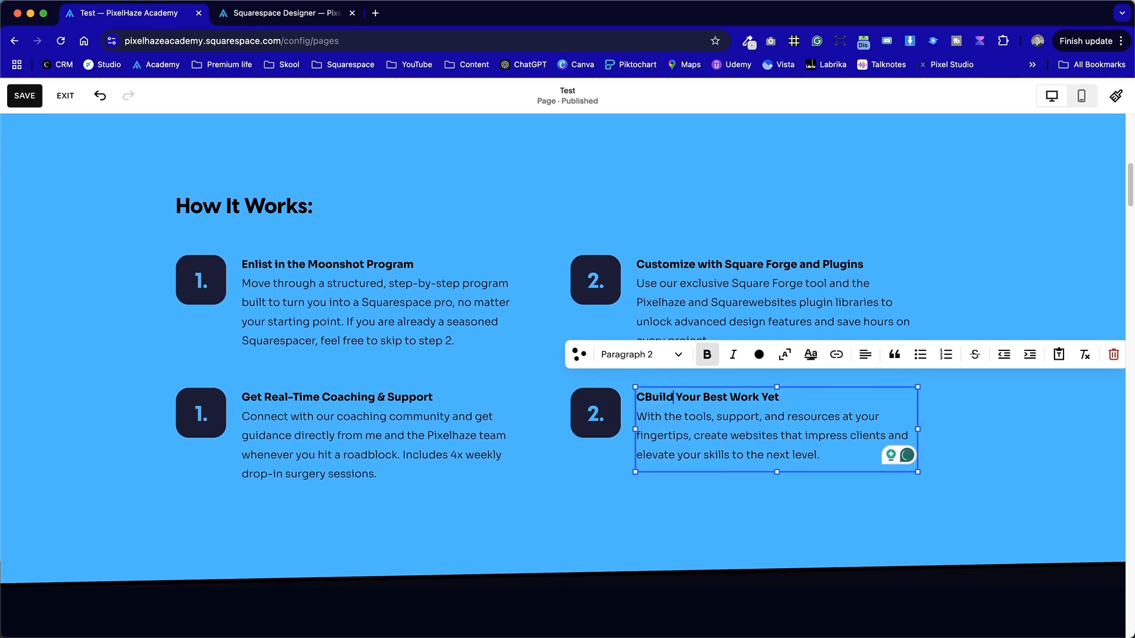
{"action": "key", "text": "BackSpace"}
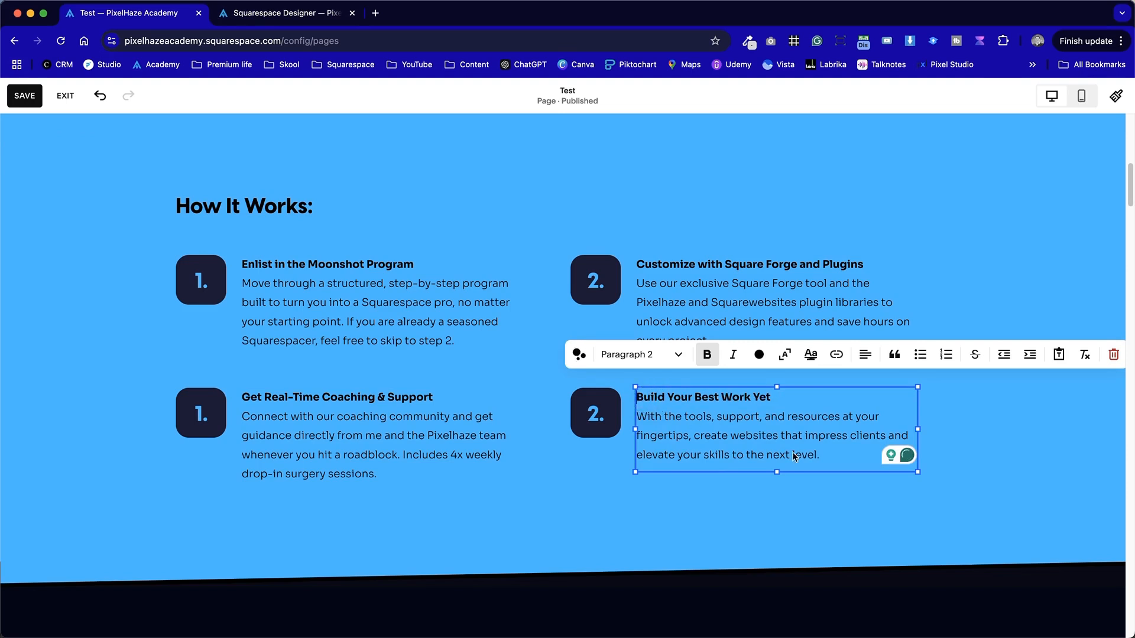
{"action": "left_click", "coordinate": [734, 492]}
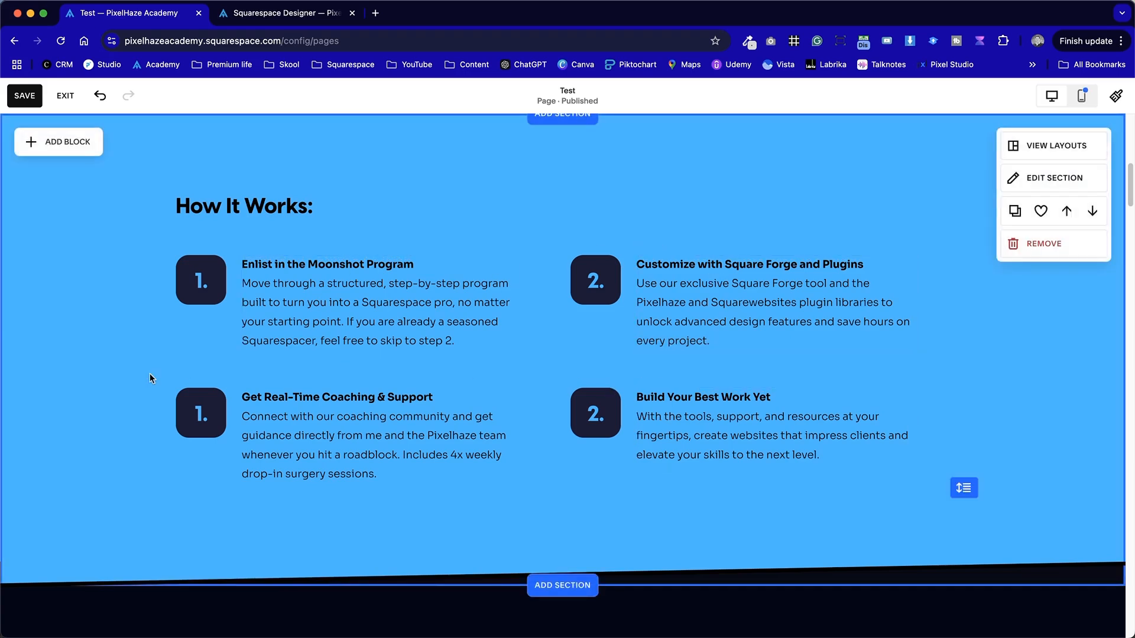
Renumber the two blocks in the second row as "3." and "4."
{"action": "left_click", "coordinate": [216, 419]}
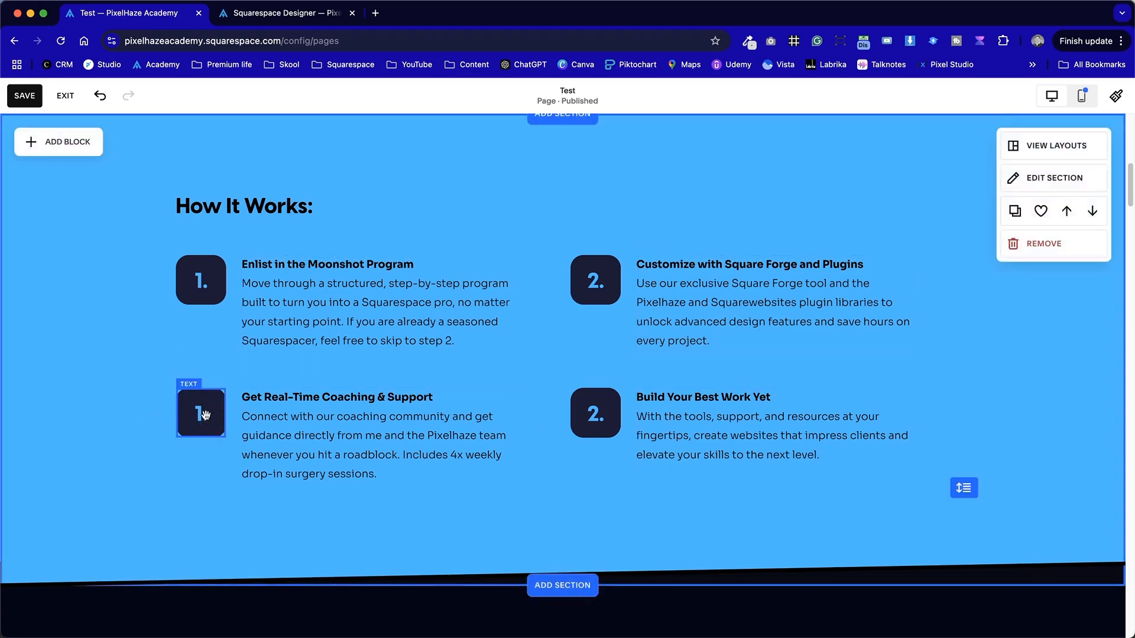
{"action": "left_click", "coordinate": [206, 416]}
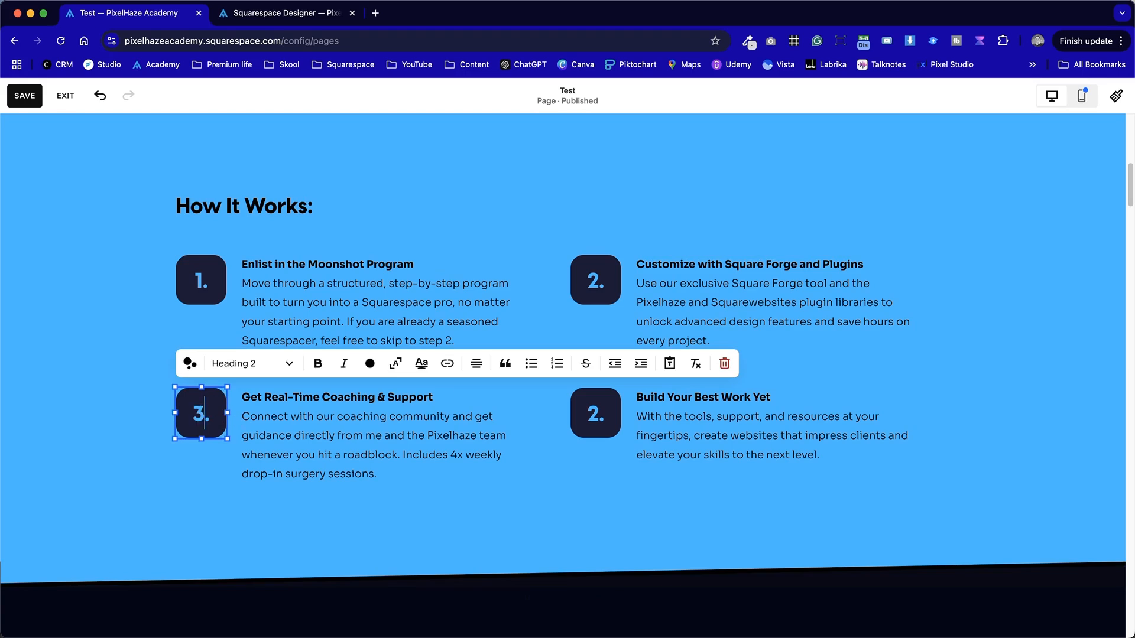
{"action": "left_click", "coordinate": [594, 414]}
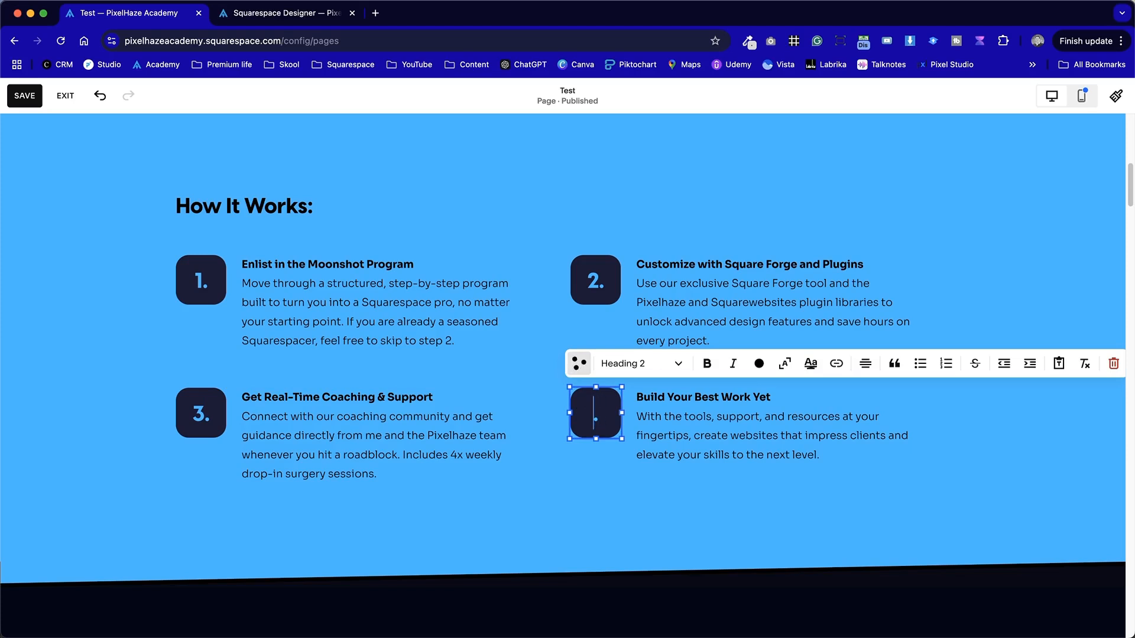
{"action": "left_click", "coordinate": [707, 513]}
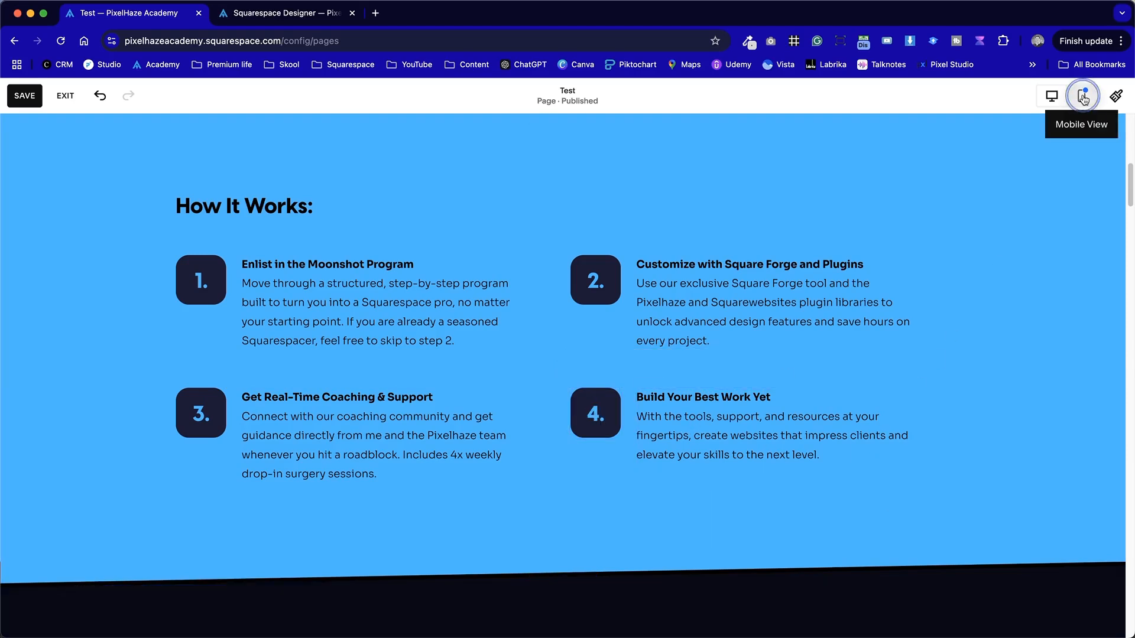
In the mobile layout, move steps three and four down one row, then step four one further row, to space the steps evenly
{"action": "left_click", "coordinate": [1081, 96]}
{"action": "scroll", "coordinate": [619, 417], "scroll_direction": "down", "scroll_amount": 5}
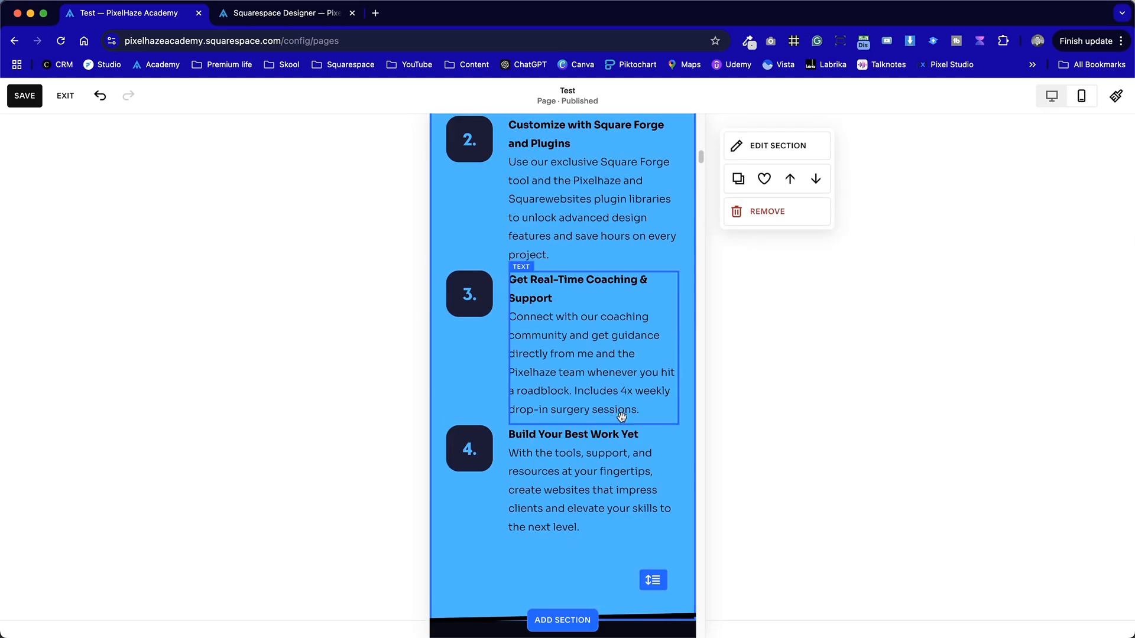
{"action": "scroll", "coordinate": [686, 378], "scroll_direction": "up", "scroll_amount": 5}
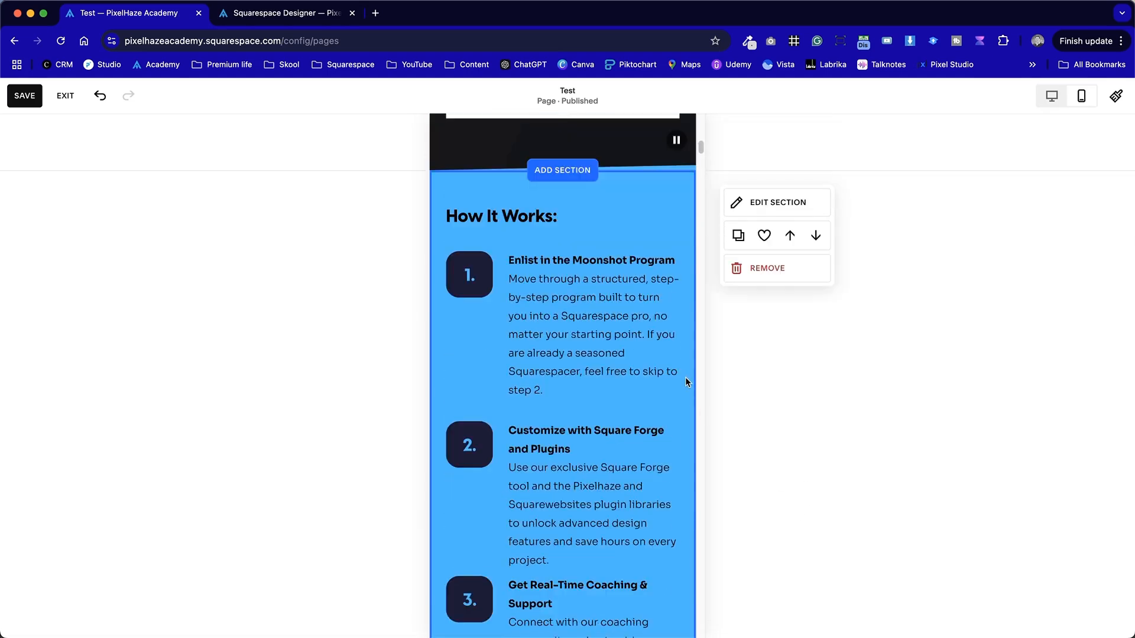
{"action": "scroll", "coordinate": [687, 378], "scroll_direction": "down", "scroll_amount": 6}
{"action": "left_click_drag", "start_coordinate": [461, 521], "coordinate": [606, 305]}
{"action": "scroll", "coordinate": [600, 444], "scroll_direction": "down", "scroll_amount": 1}
{"action": "left_click", "coordinate": [595, 529]}
{"action": "left_click_drag", "start_coordinate": [606, 527], "coordinate": [478, 379]}
{"action": "left_click_drag", "start_coordinate": [582, 405], "coordinate": [582, 421]}
{"action": "left_click", "coordinate": [461, 318]}
{"action": "scroll", "coordinate": [464, 321], "scroll_direction": "up", "scroll_amount": 7}
{"action": "scroll", "coordinate": [466, 323], "scroll_direction": "down", "scroll_amount": 7}
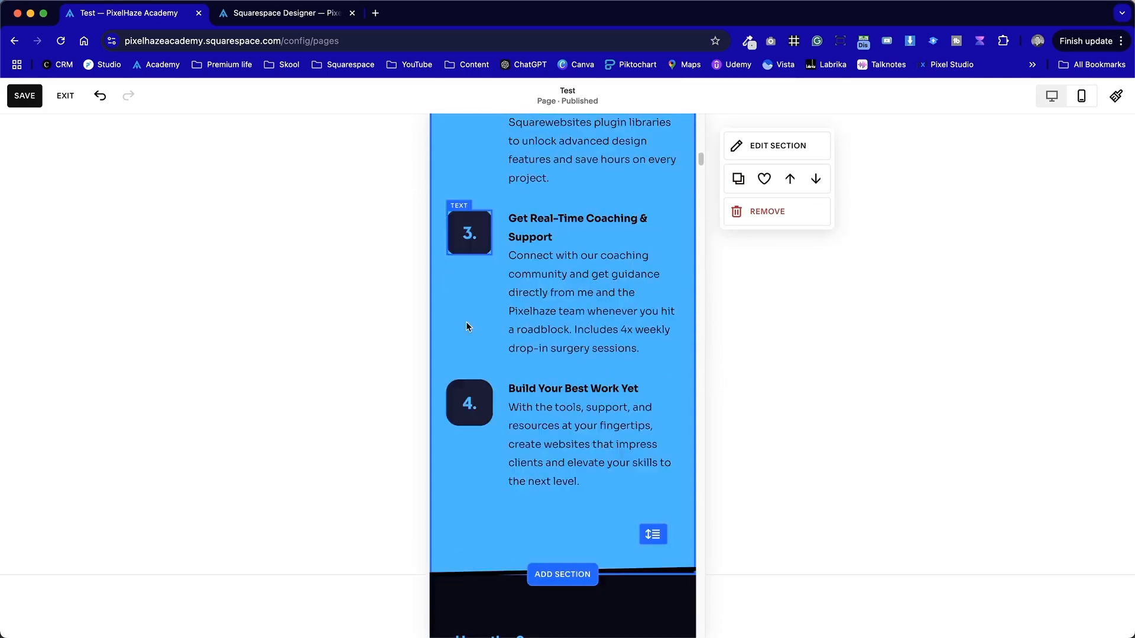
Shorten the section in the mobile layout by pulling its bottom edge up to just below the step-four text
{"action": "scroll", "coordinate": [467, 324], "scroll_direction": "down", "scroll_amount": 2}
{"action": "left_click", "coordinate": [596, 460]}
{"action": "left_click_drag", "start_coordinate": [597, 462], "coordinate": [655, 432]}
{"action": "left_click", "coordinate": [672, 463]}
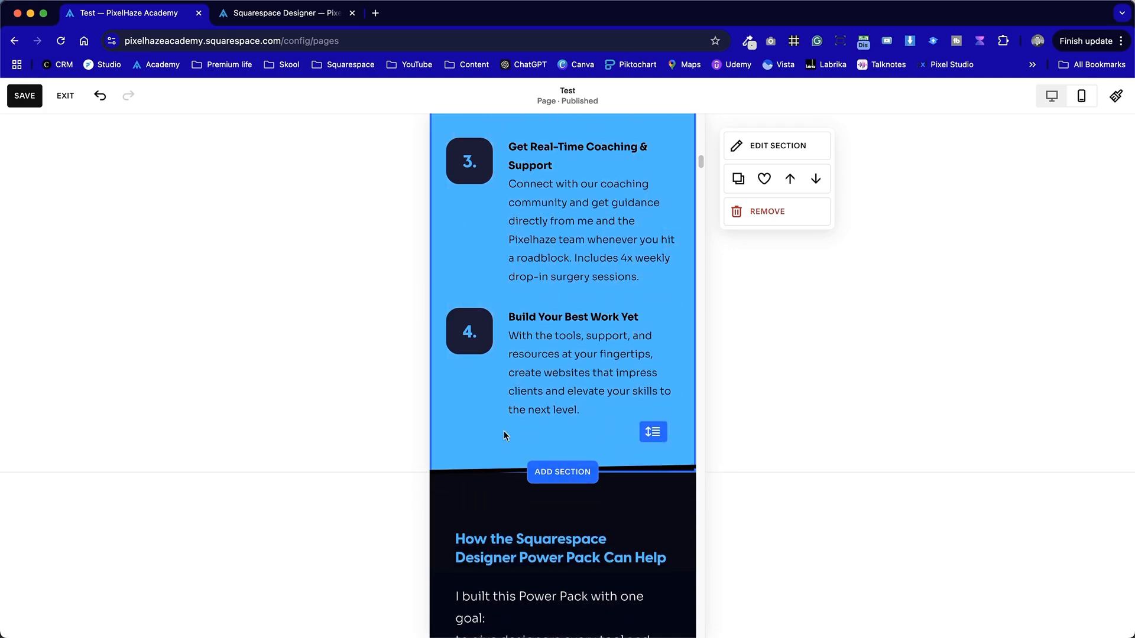
Review the four-step section in the mobile and desktop layouts and compare it with the reference page
{"action": "scroll", "coordinate": [469, 403], "scroll_direction": "up", "scroll_amount": 10}
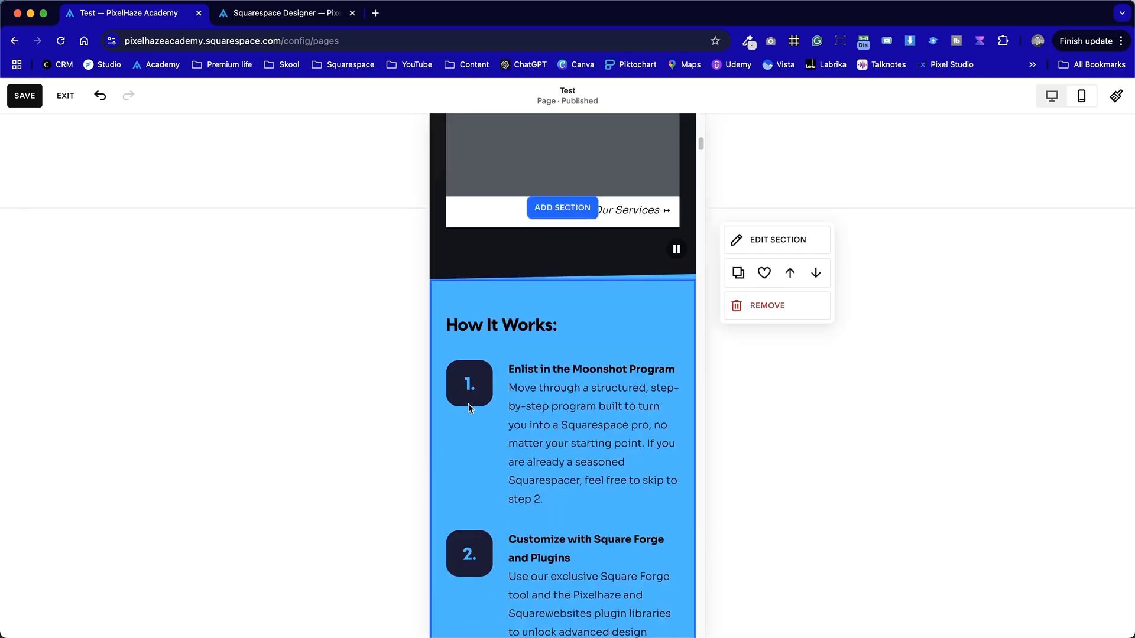
{"action": "scroll", "coordinate": [878, 491], "scroll_direction": "down", "scroll_amount": 7}
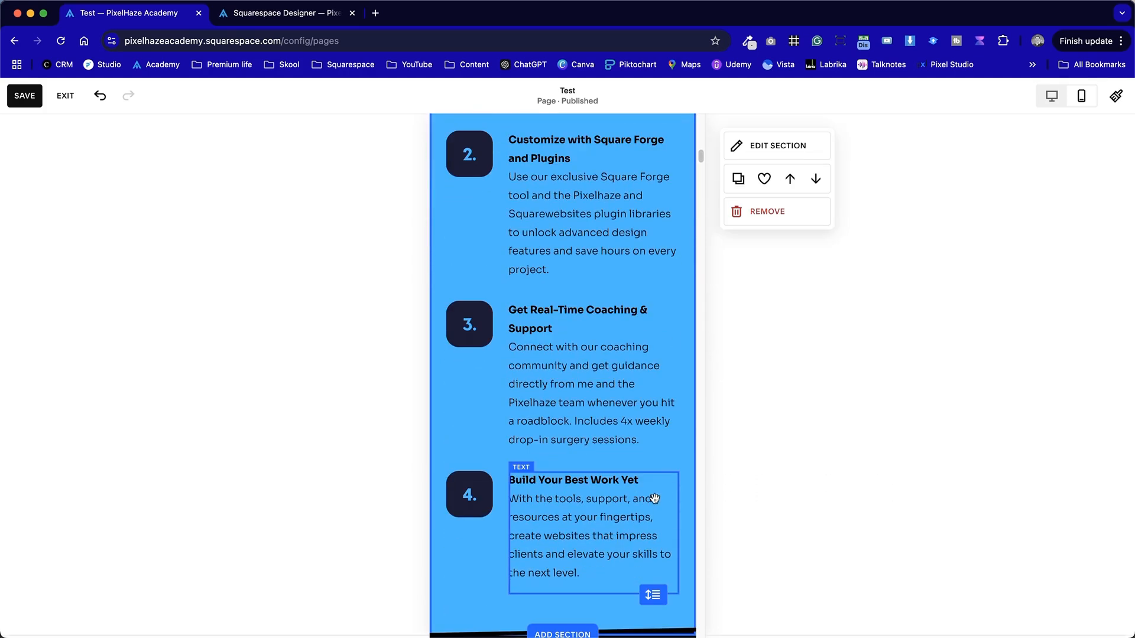
{"action": "scroll", "coordinate": [655, 498], "scroll_direction": "down", "scroll_amount": 1}
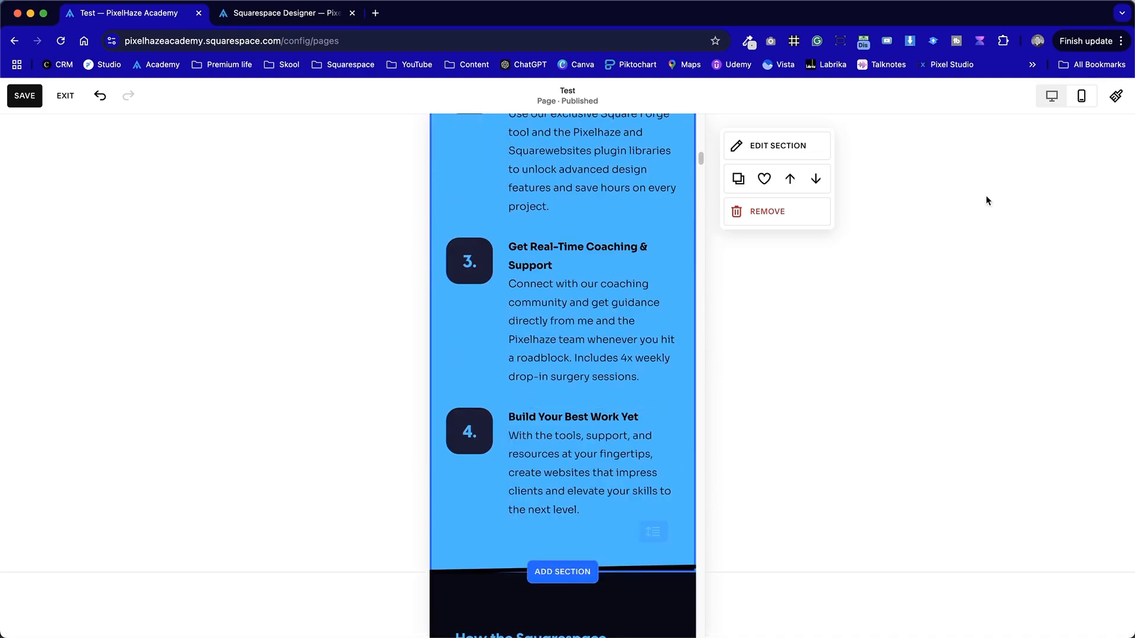
{"action": "left_click", "coordinate": [1052, 96]}
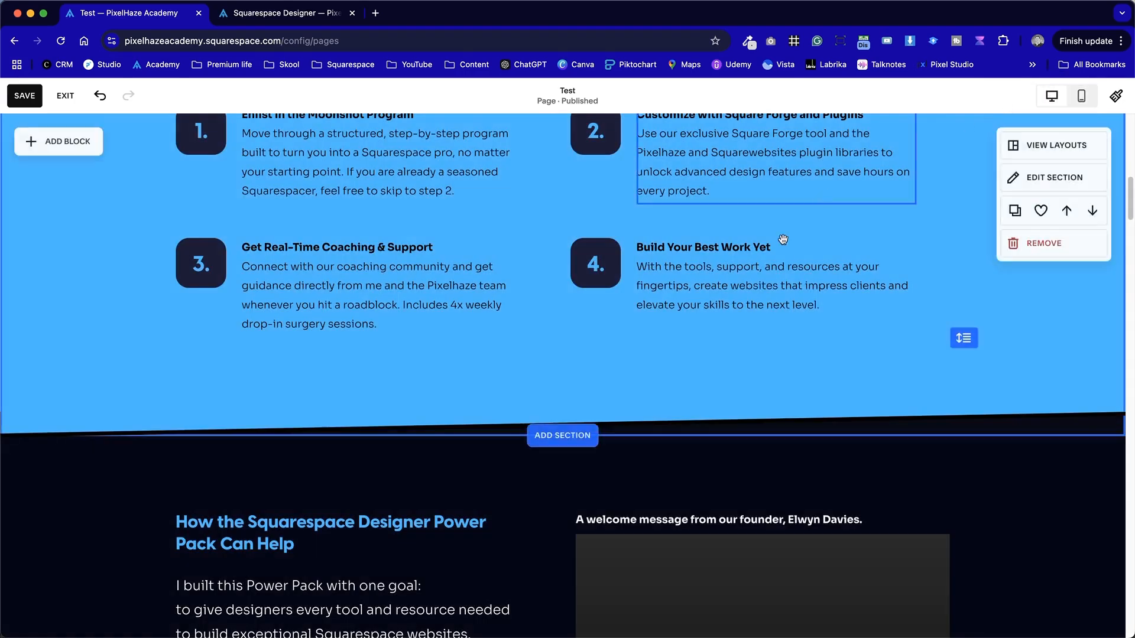
{"action": "scroll", "coordinate": [768, 287], "scroll_direction": "up", "scroll_amount": 3}
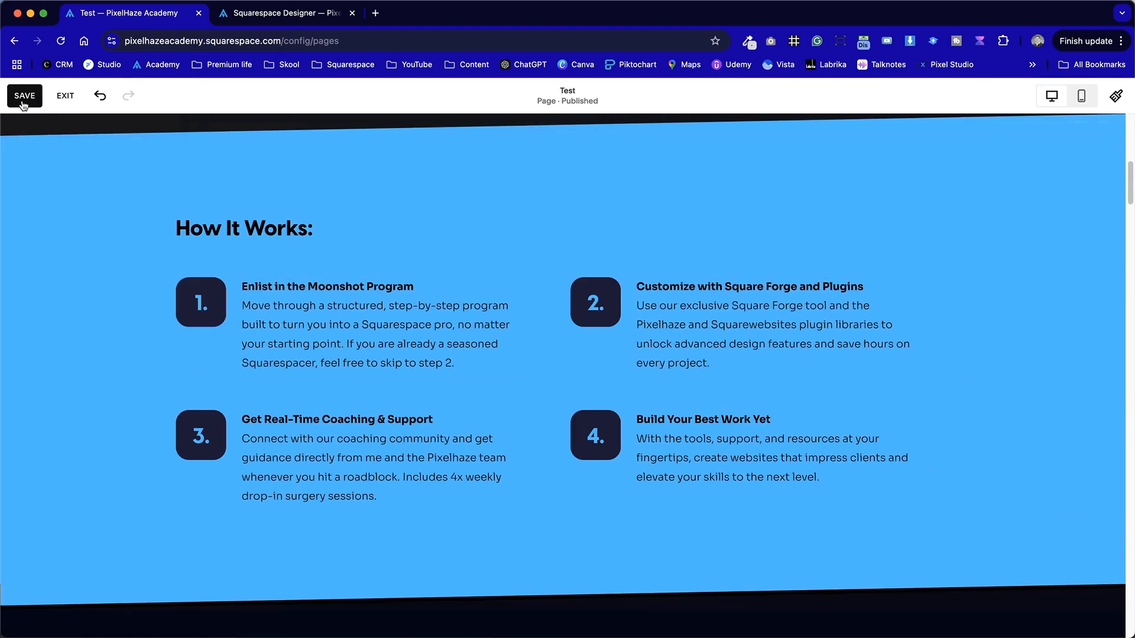
{"action": "left_click", "coordinate": [276, 15]}
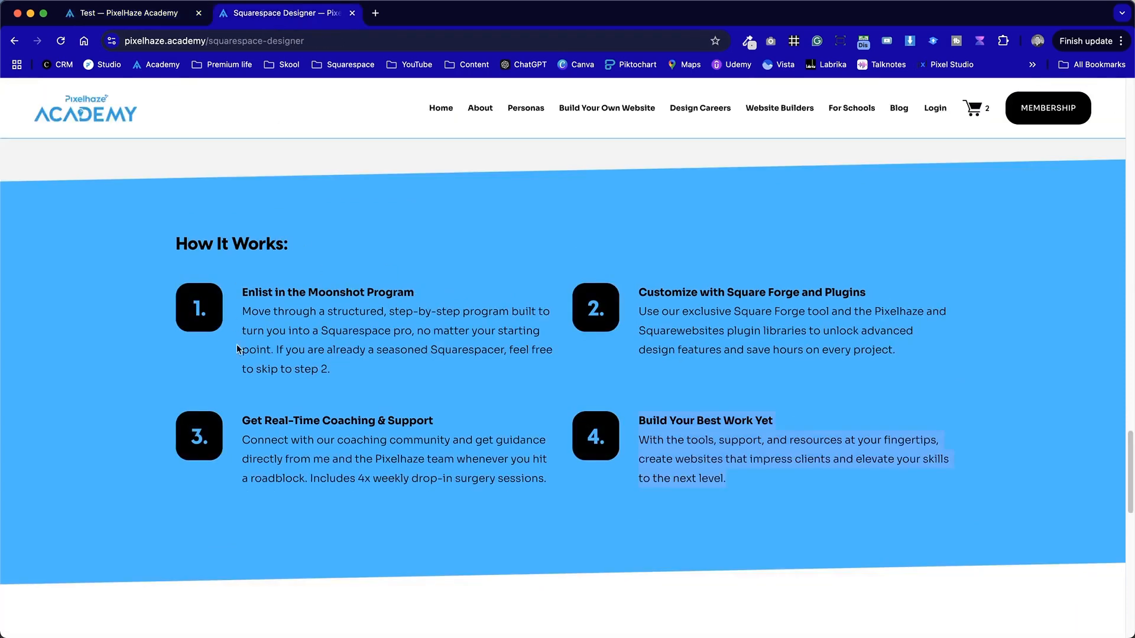
{"action": "left_click", "coordinate": [759, 453]}
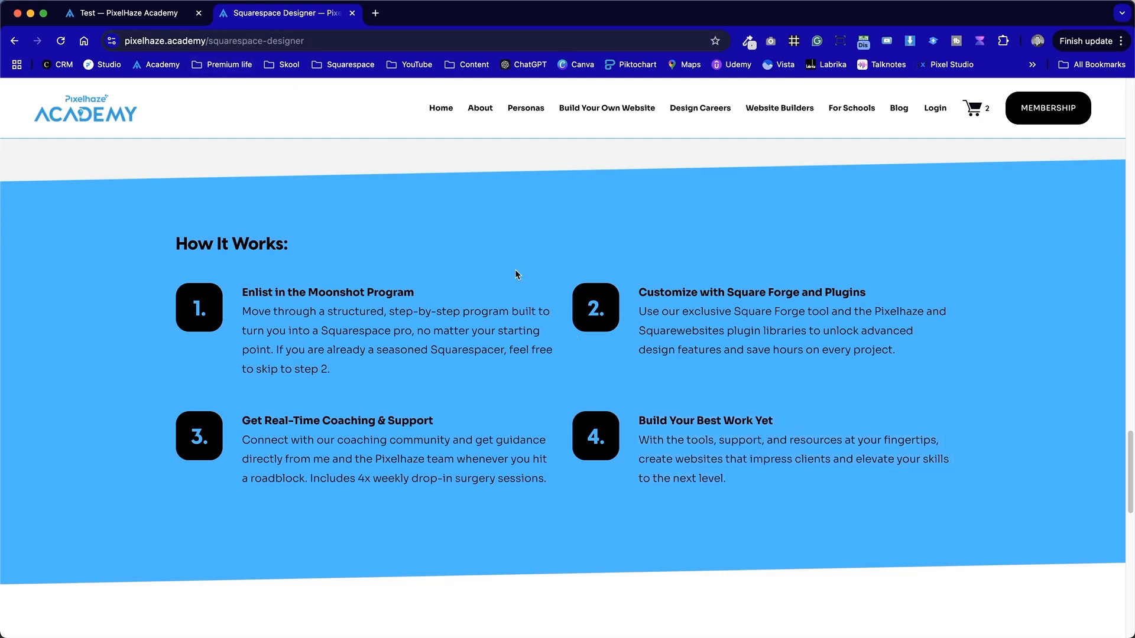
{"action": "left_click", "coordinate": [863, 42]}
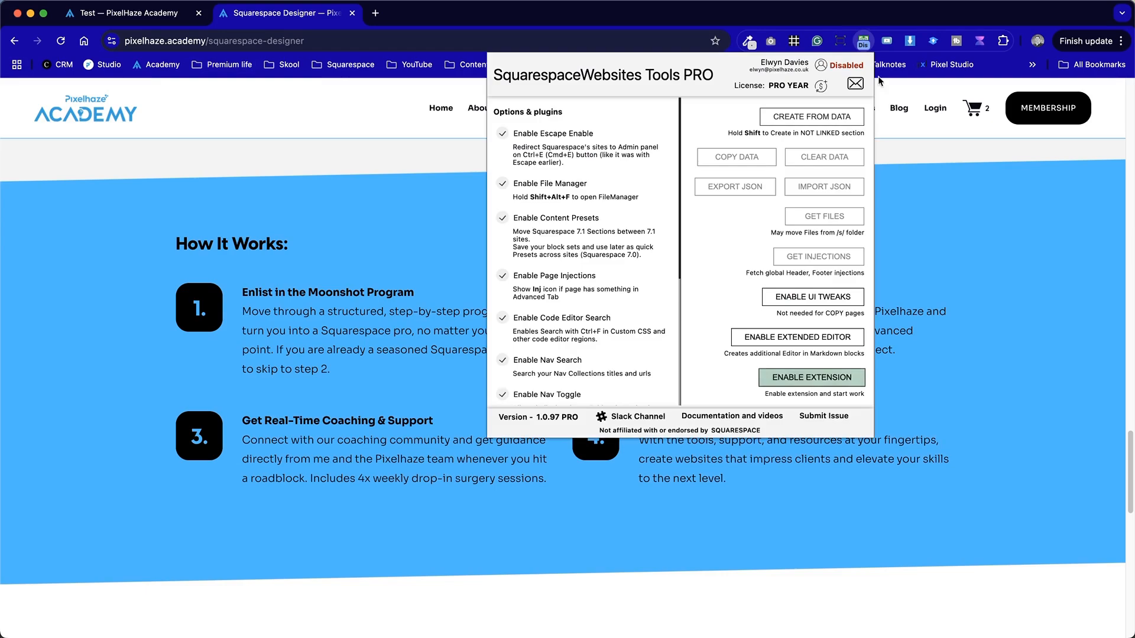
{"action": "left_click", "coordinate": [247, 195]}
{"action": "scroll", "coordinate": [299, 245], "scroll_direction": "up", "scroll_amount": 20}
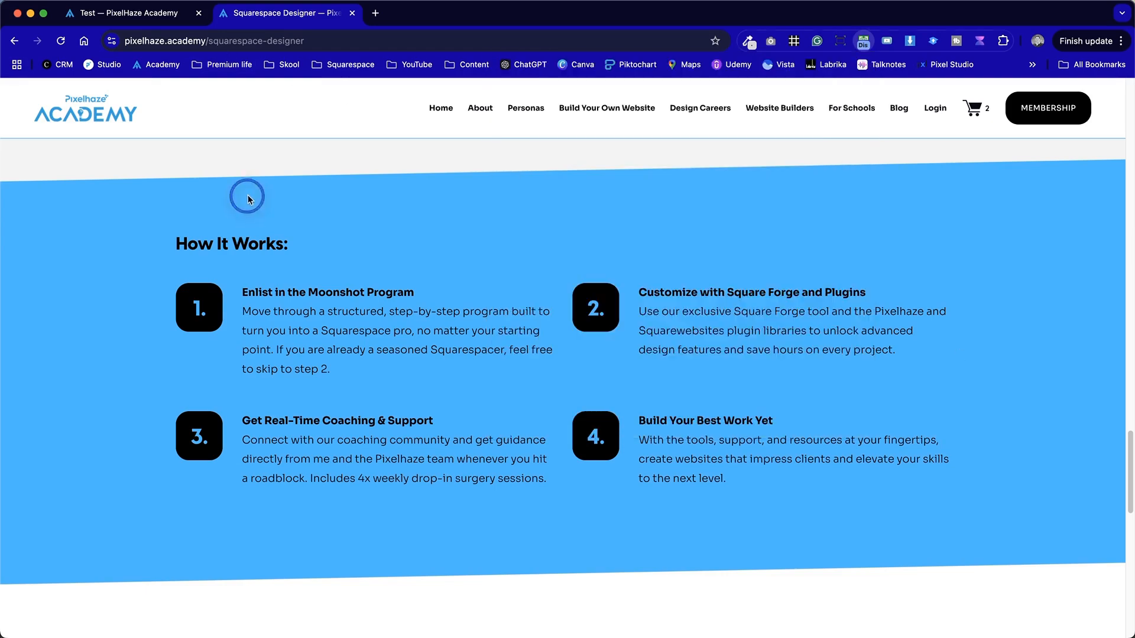
{"action": "scroll", "coordinate": [730, 311], "scroll_direction": "down", "scroll_amount": 20}
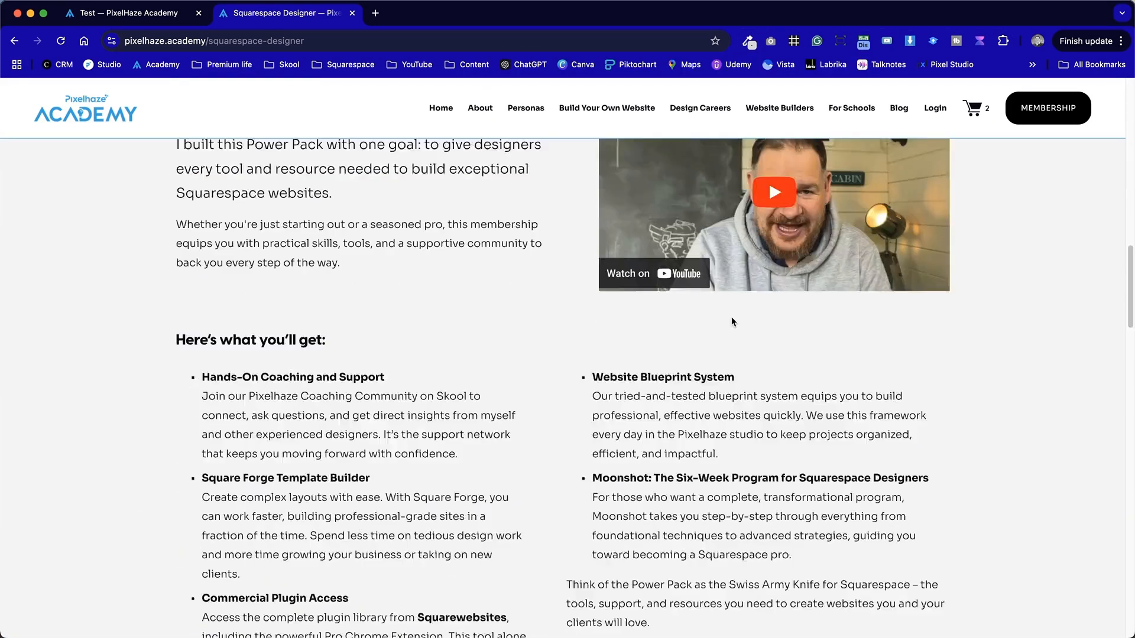
{"action": "scroll", "coordinate": [733, 322], "scroll_direction": "down", "scroll_amount": 2}
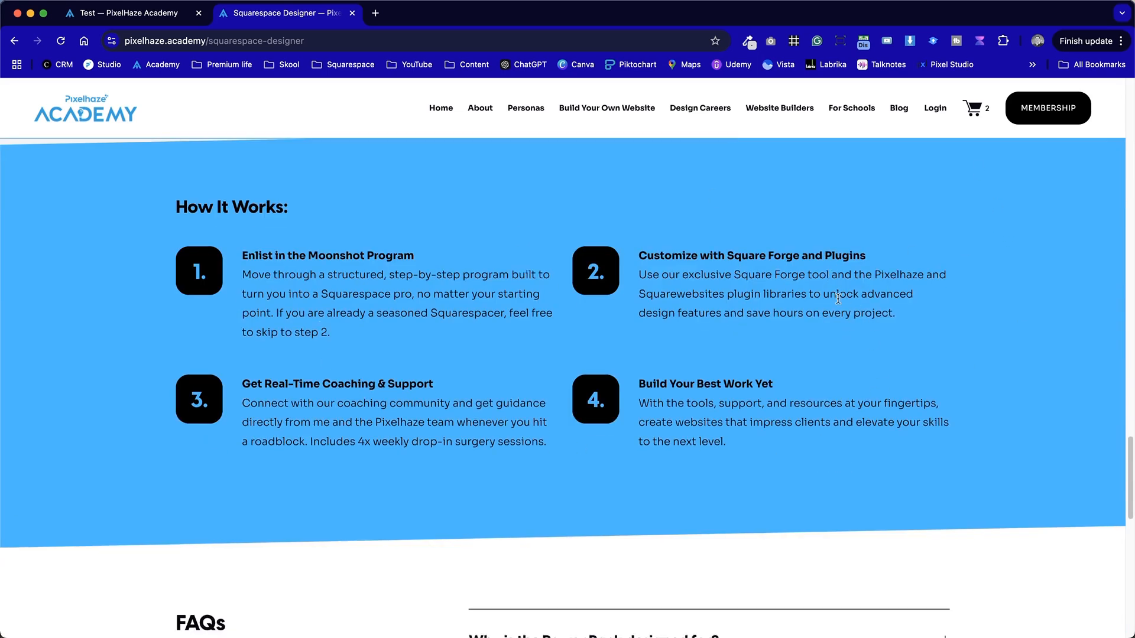
Enable the SquarespaceWebsites Tools PRO extension
{"action": "left_click", "coordinate": [863, 42]}
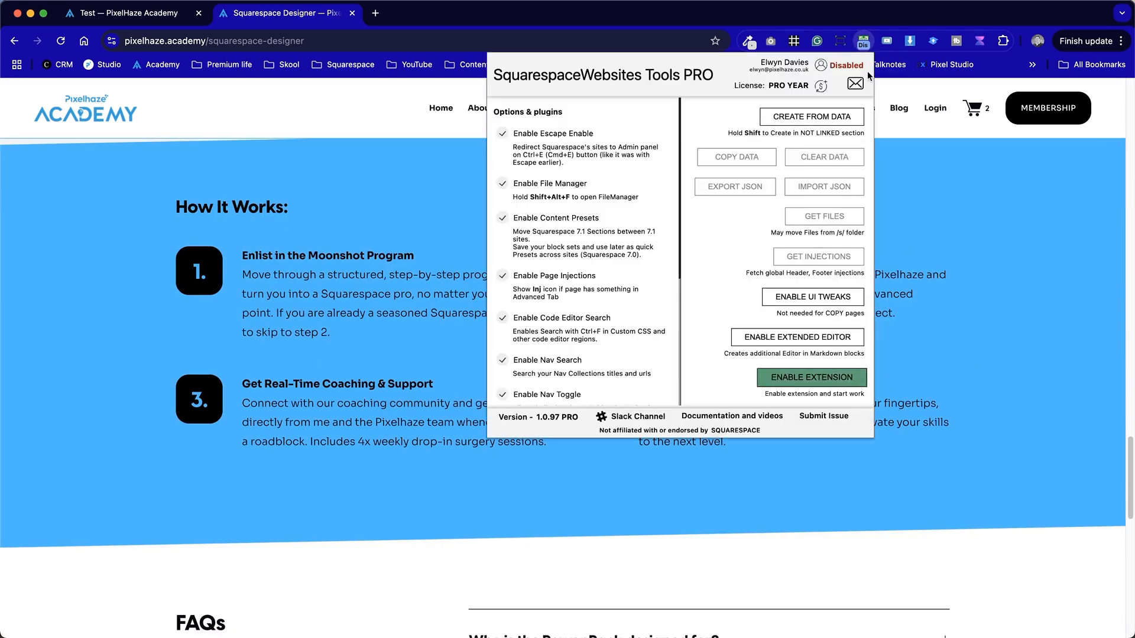
{"action": "left_click", "coordinate": [858, 377]}
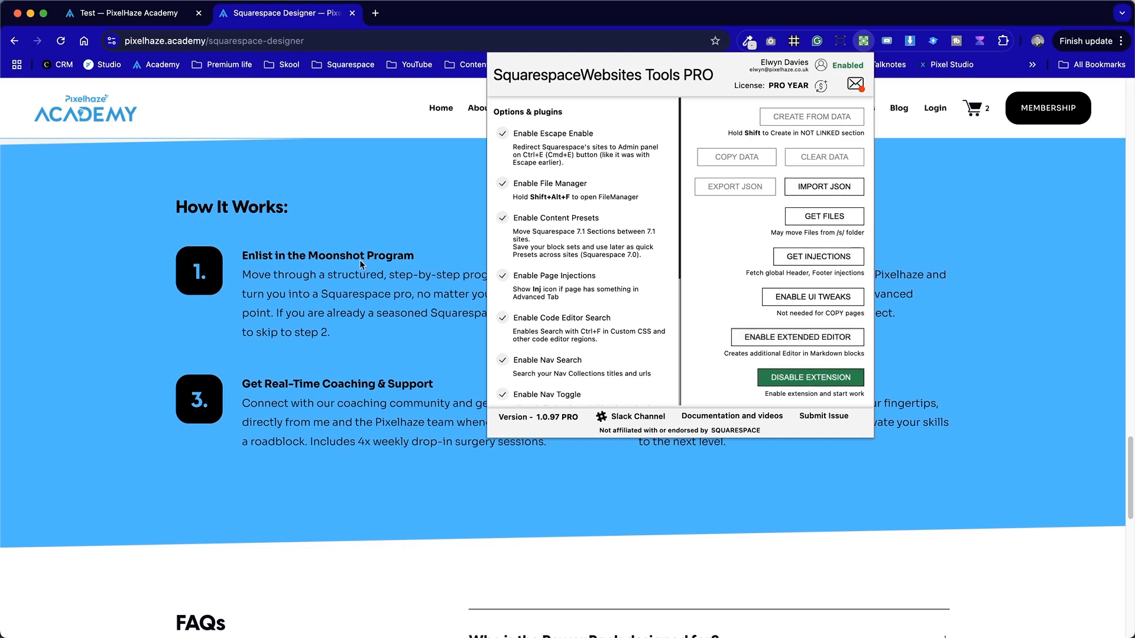
{"action": "left_click", "coordinate": [296, 188]}
Switch back to the Test page, save its changes and leave editing mode
{"action": "left_click", "coordinate": [129, 14]}
{"action": "left_click", "coordinate": [42, 99]}
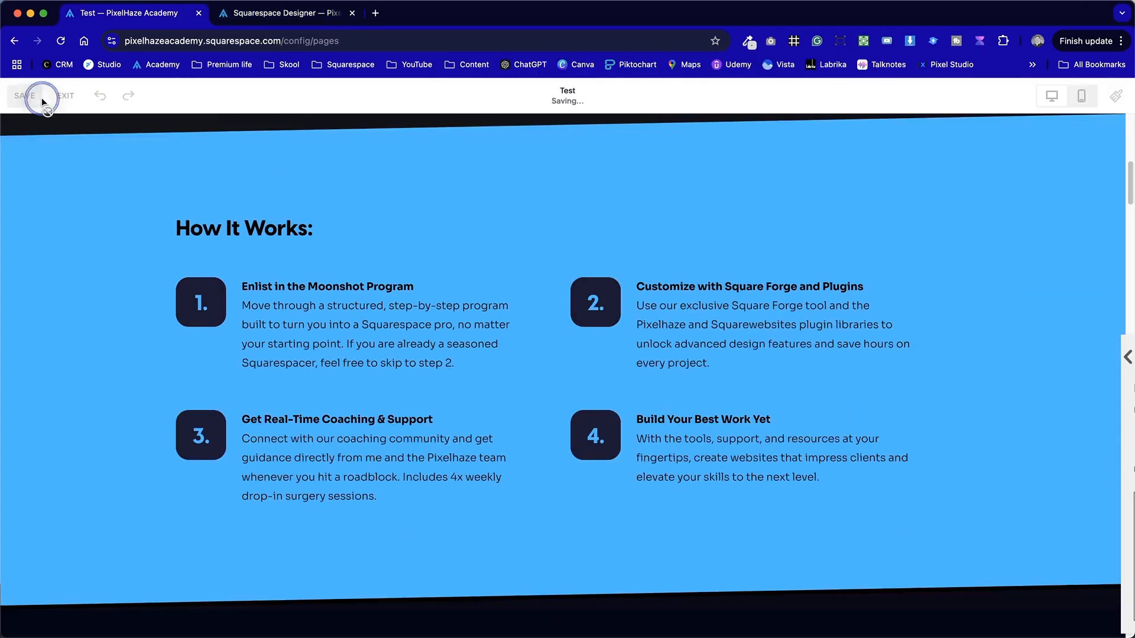
{"action": "left_click", "coordinate": [76, 101]}
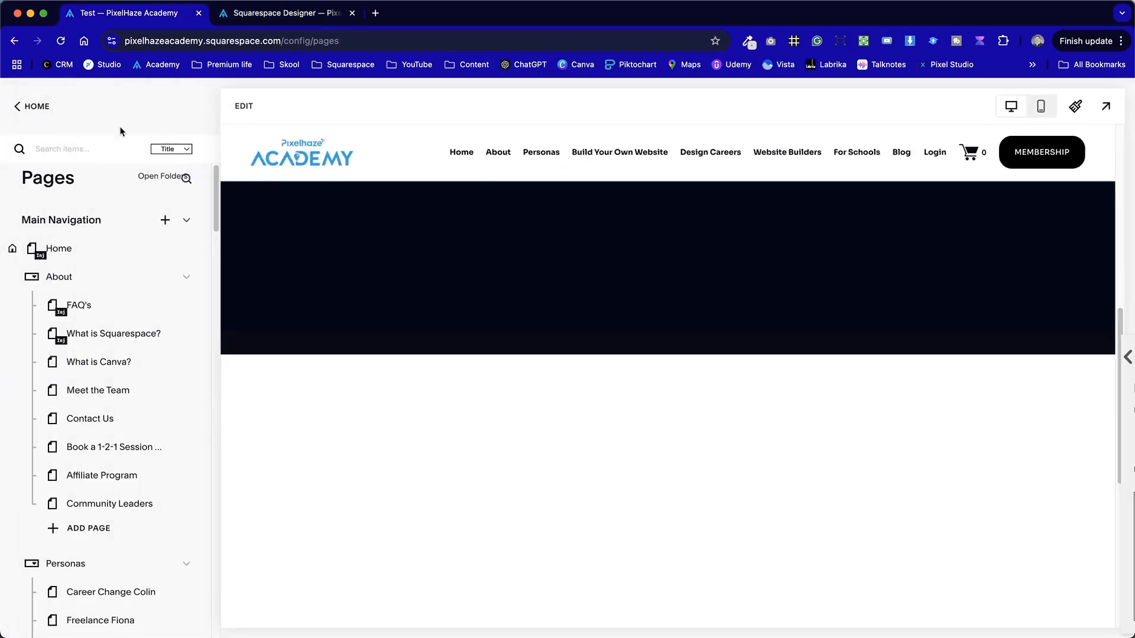
Copy the How It Works section of the Test page with the SquarespaceWebsites section tools
{"action": "scroll", "coordinate": [610, 328], "scroll_direction": "down", "scroll_amount": 10}
{"action": "scroll", "coordinate": [622, 349], "scroll_direction": "up", "scroll_amount": 5}
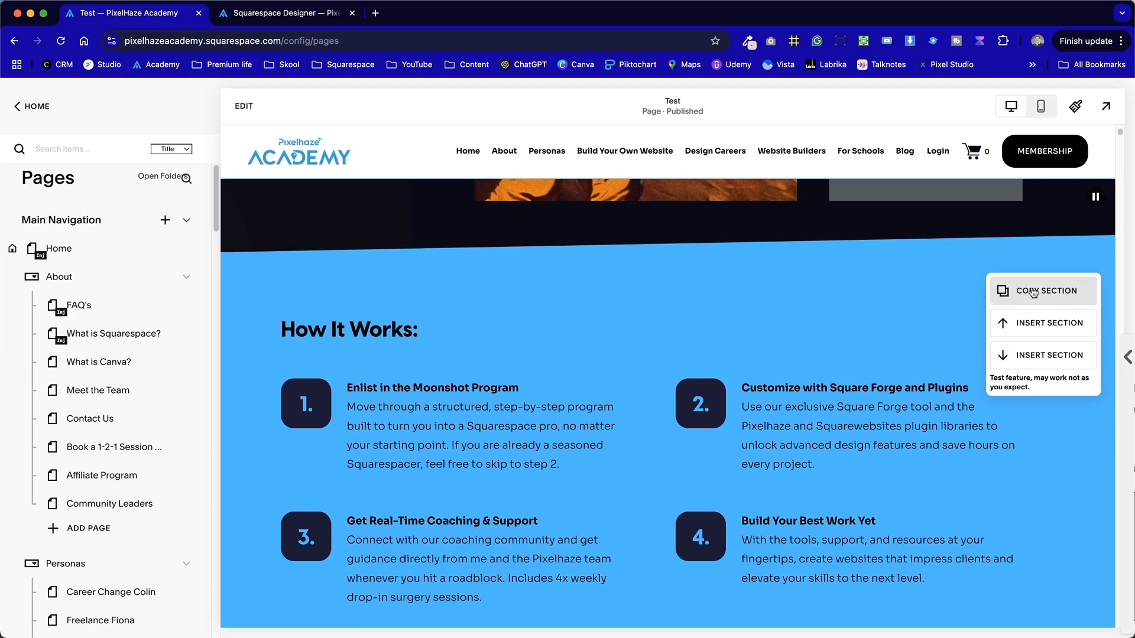
{"action": "left_click", "coordinate": [1049, 295]}
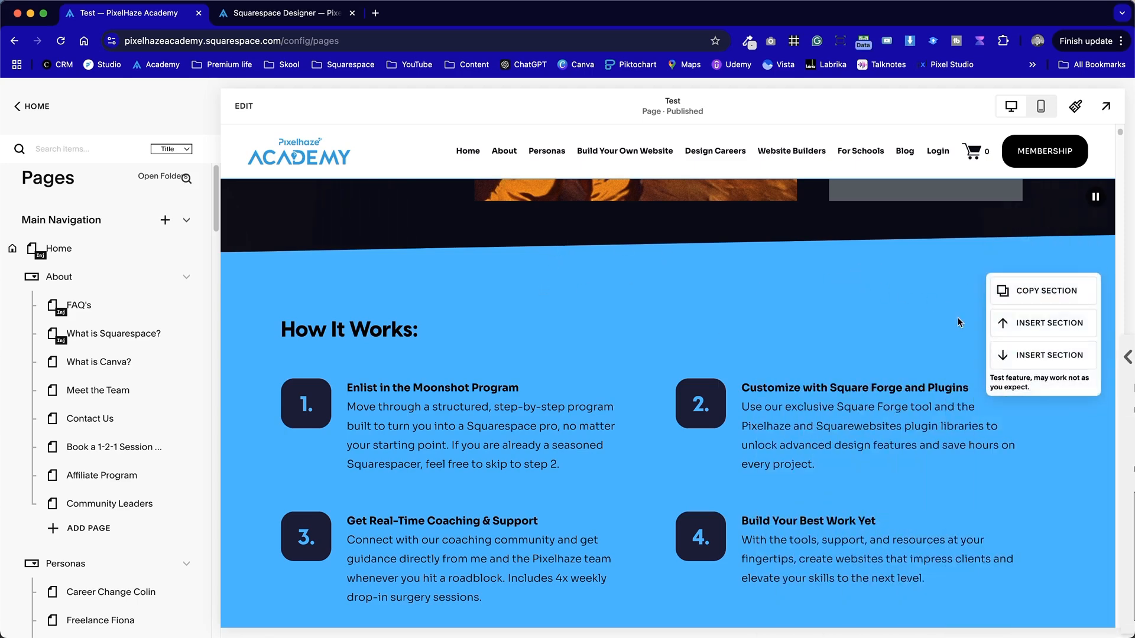
Insert the copied How It Works section below the "How the Squarespace Designer Power Pack Can Help" section
{"action": "scroll", "coordinate": [872, 402], "scroll_direction": "down", "scroll_amount": 5}
{"action": "scroll", "coordinate": [868, 413], "scroll_direction": "up", "scroll_amount": 3}
{"action": "scroll", "coordinate": [868, 413], "scroll_direction": "down", "scroll_amount": 6}
{"action": "scroll", "coordinate": [868, 413], "scroll_direction": "up", "scroll_amount": 5}
{"action": "left_click", "coordinate": [1032, 312]}
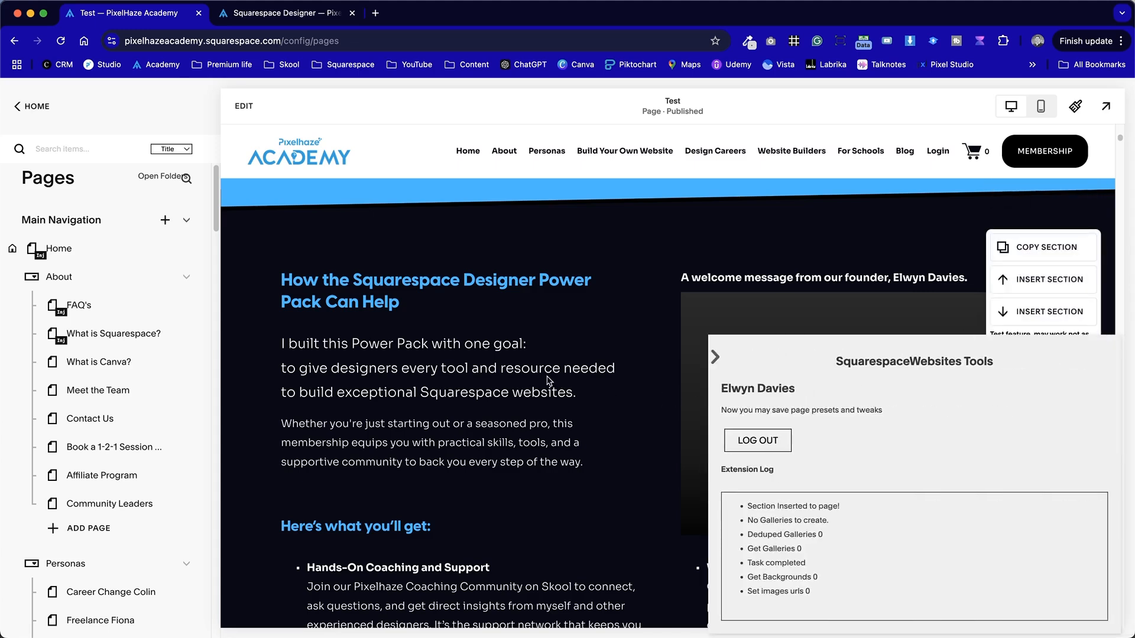
Check the extension's options, close its log, and compare the inserted How It Works copy with the original on the Test page
{"action": "left_click", "coordinate": [863, 40]}
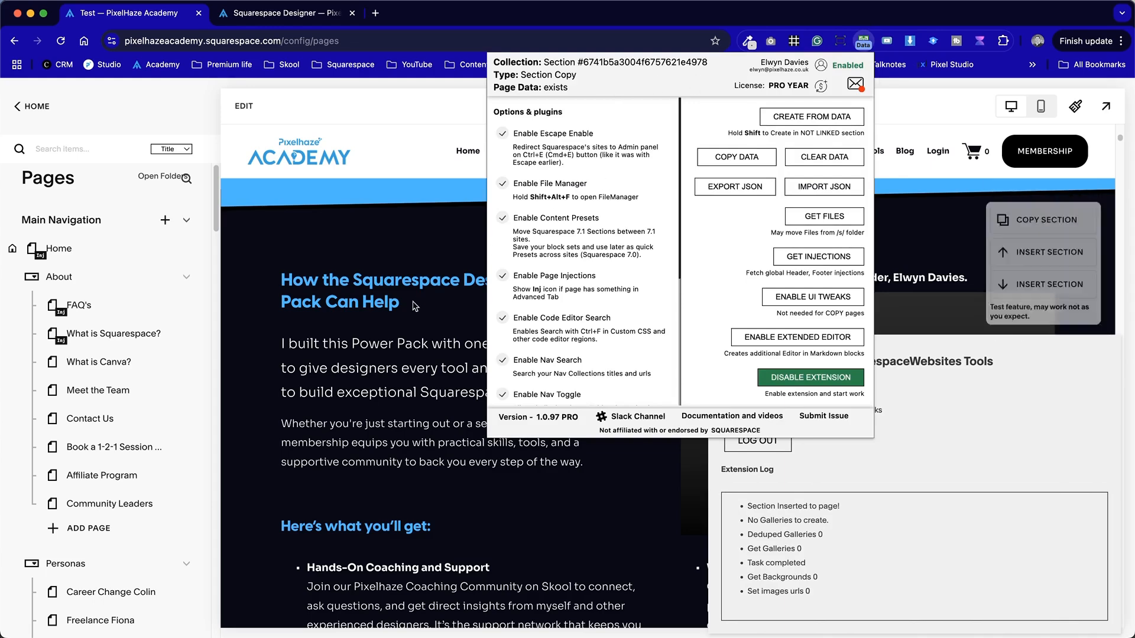
{"action": "left_click", "coordinate": [415, 305]}
{"action": "scroll", "coordinate": [415, 305], "scroll_direction": "down", "scroll_amount": 15}
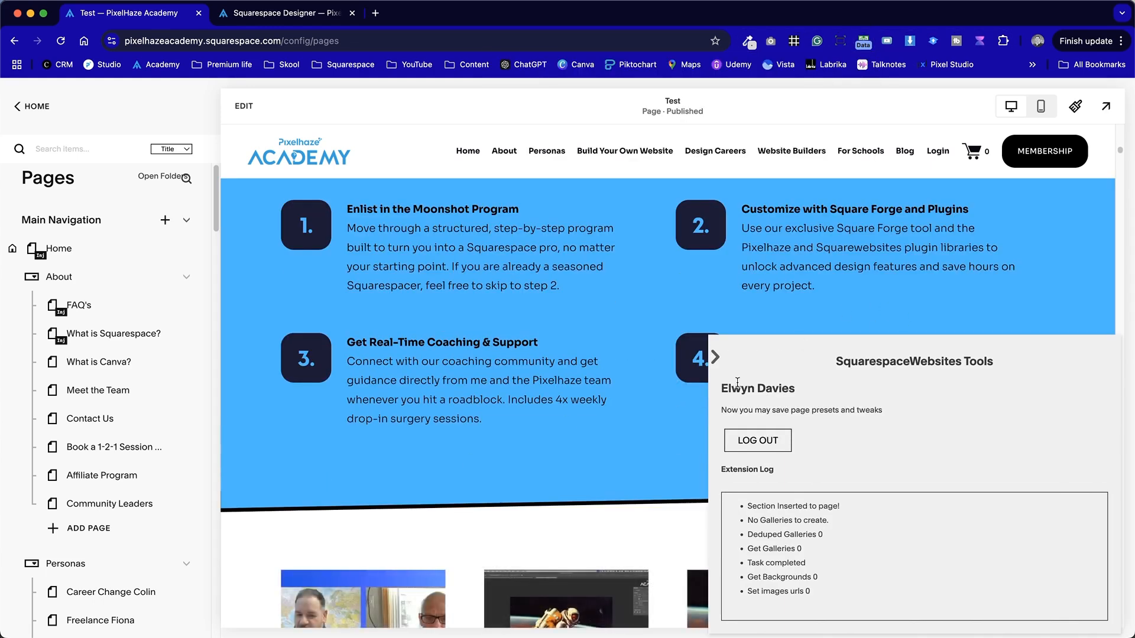
{"action": "left_click", "coordinate": [716, 357]}
{"action": "scroll", "coordinate": [926, 408], "scroll_direction": "up", "scroll_amount": 3}
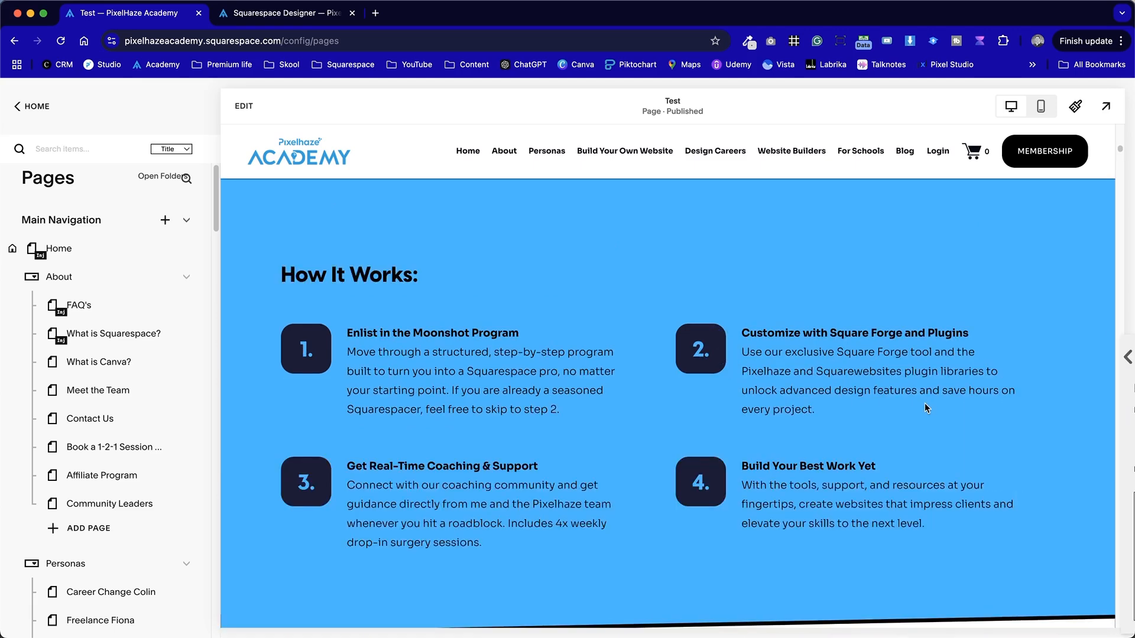
{"action": "scroll", "coordinate": [925, 408], "scroll_direction": "up", "scroll_amount": 2}
{"action": "scroll", "coordinate": [696, 367], "scroll_direction": "down", "scroll_amount": 3}
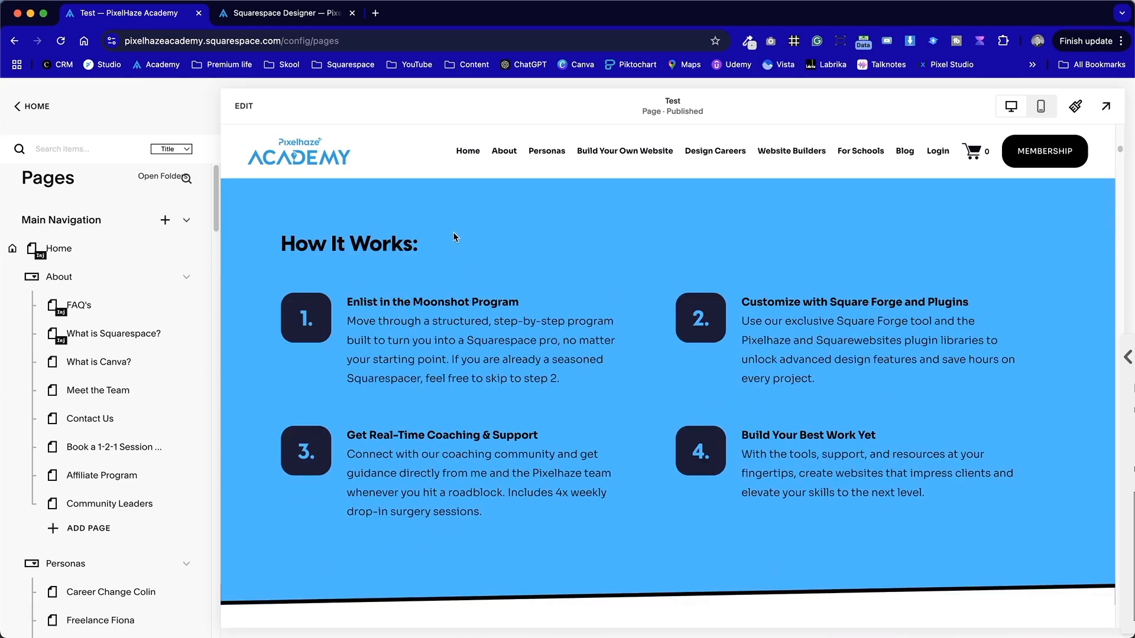
{"action": "scroll", "coordinate": [408, 398], "scroll_direction": "up", "scroll_amount": 10}
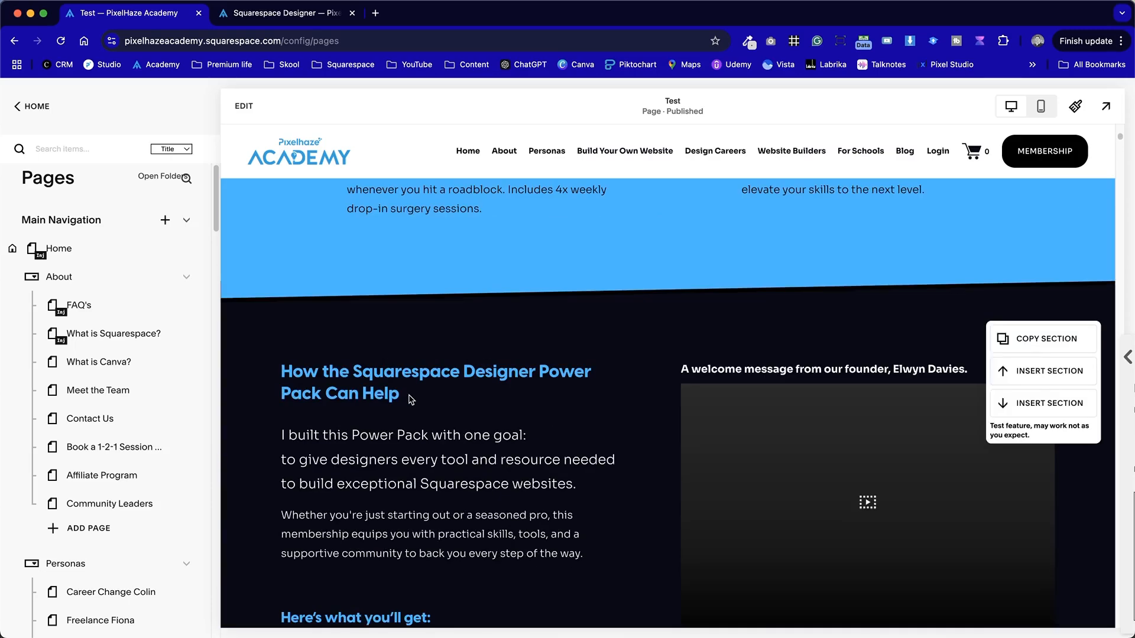
{"action": "scroll", "coordinate": [333, 291], "scroll_direction": "down", "scroll_amount": 8}
Put the Test page in editing mode and browse the saved sections available for insertion, adding none
{"action": "left_click", "coordinate": [244, 106]}
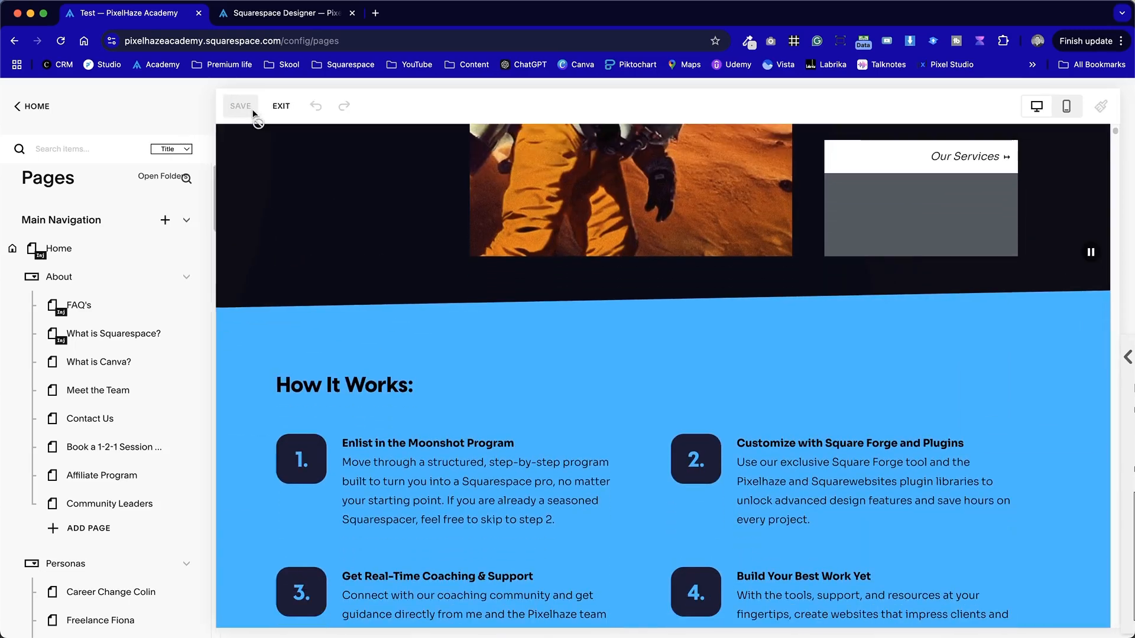
{"action": "scroll", "coordinate": [942, 398], "scroll_direction": "down", "scroll_amount": 4}
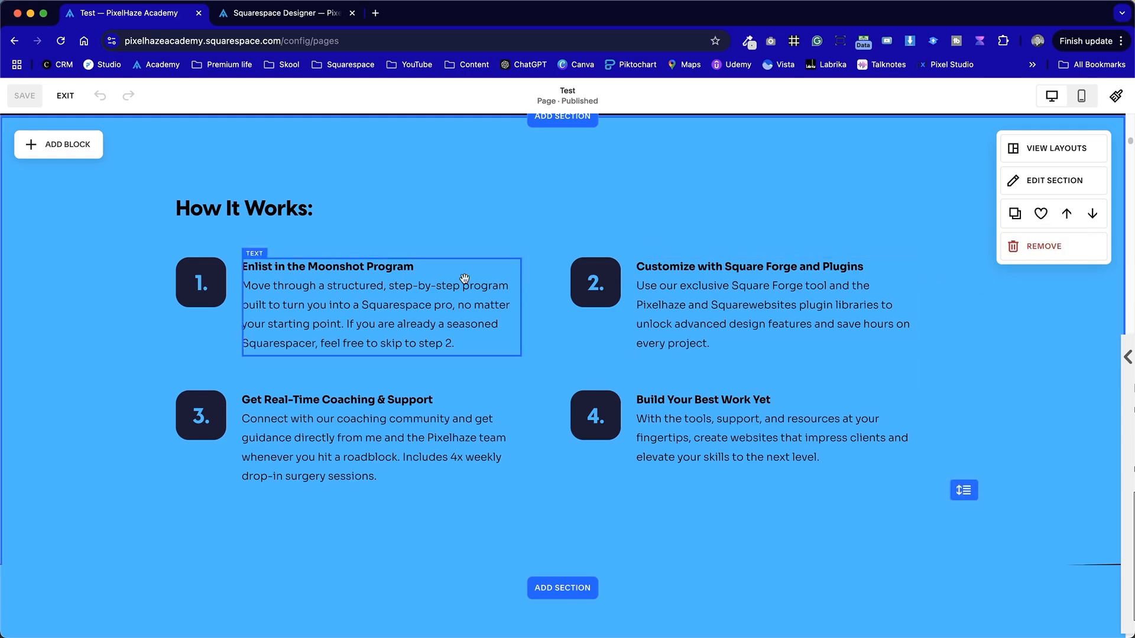
{"action": "scroll", "coordinate": [594, 238], "scroll_direction": "up", "scroll_amount": 2}
{"action": "left_click", "coordinate": [594, 238]}
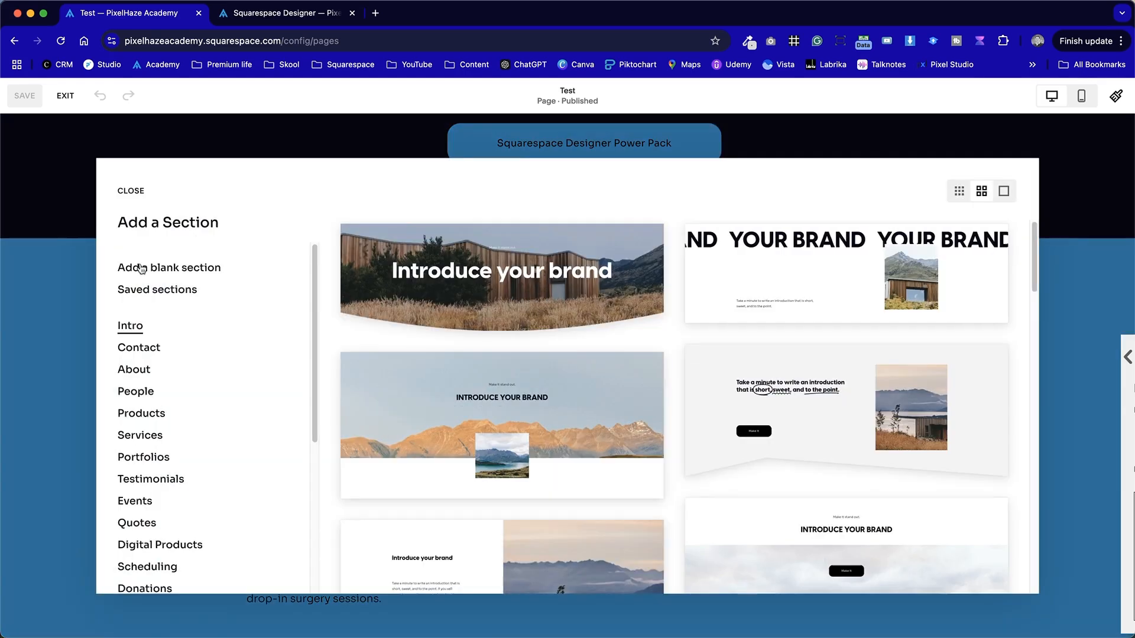
{"action": "scroll", "coordinate": [511, 381], "scroll_direction": "down", "scroll_amount": 20}
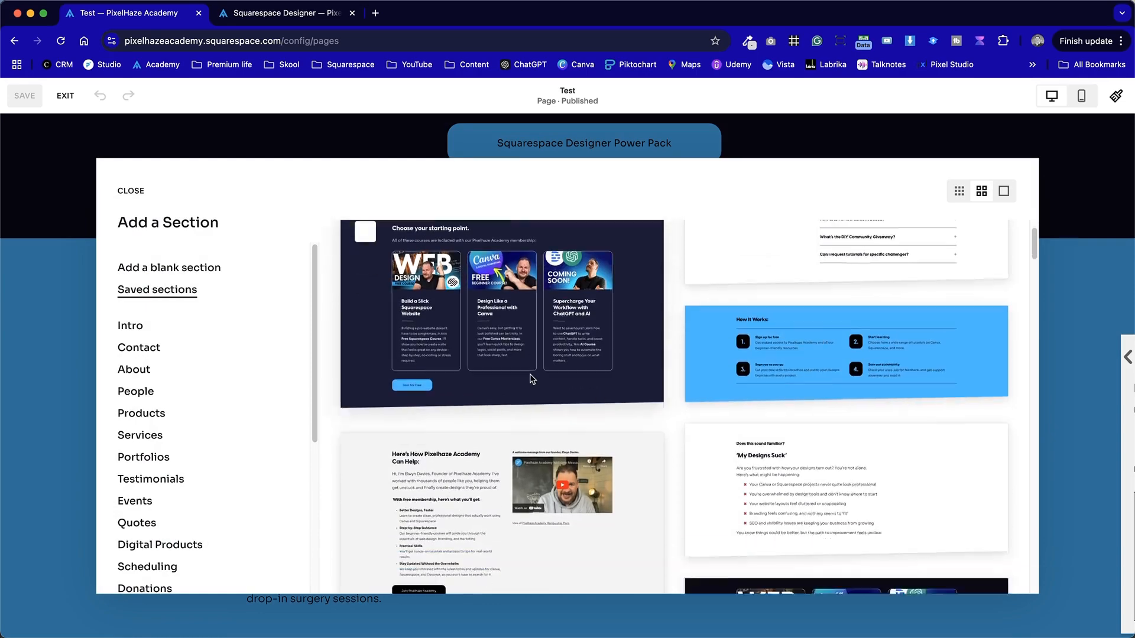
{"action": "scroll", "coordinate": [534, 378], "scroll_direction": "down", "scroll_amount": 10}
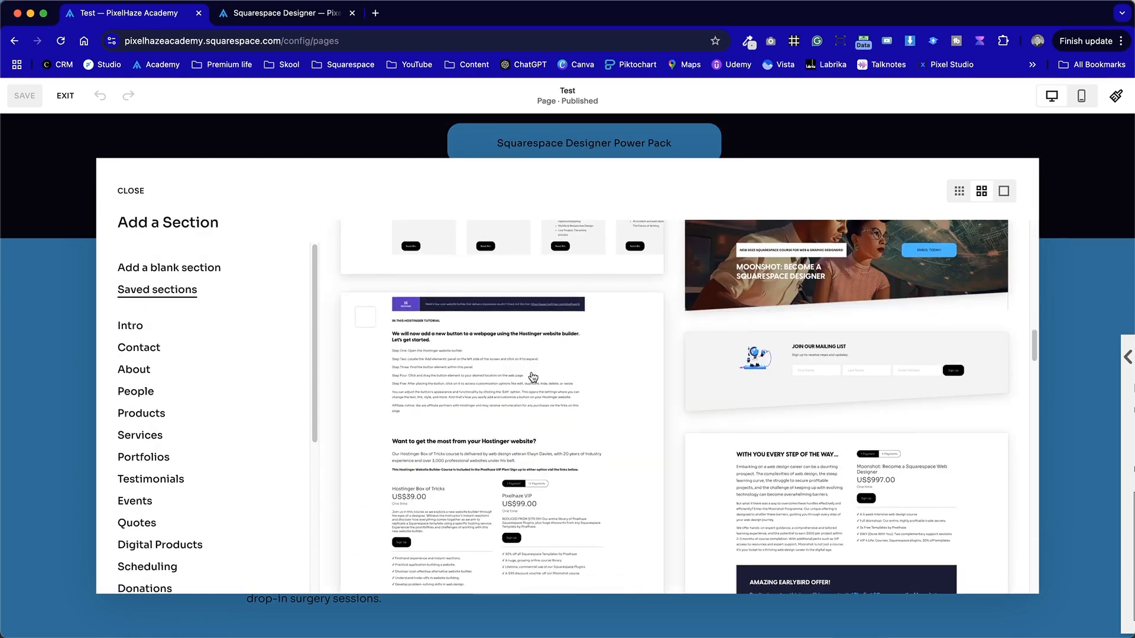
{"action": "scroll", "coordinate": [533, 380], "scroll_direction": "up", "scroll_amount": 10}
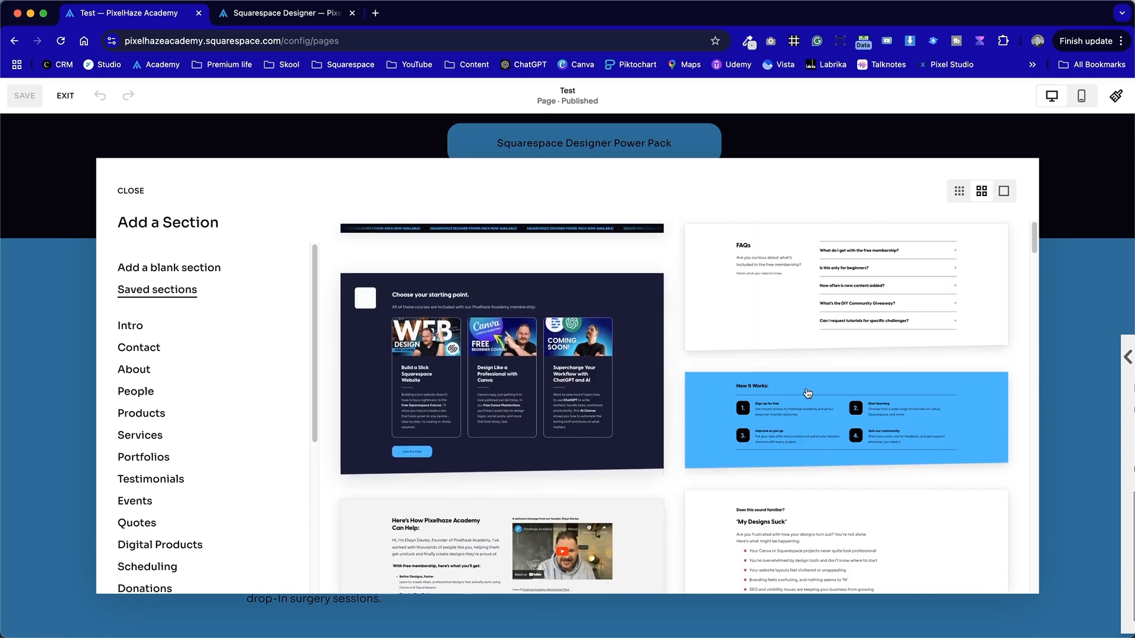
{"action": "left_click", "coordinate": [1109, 425]}
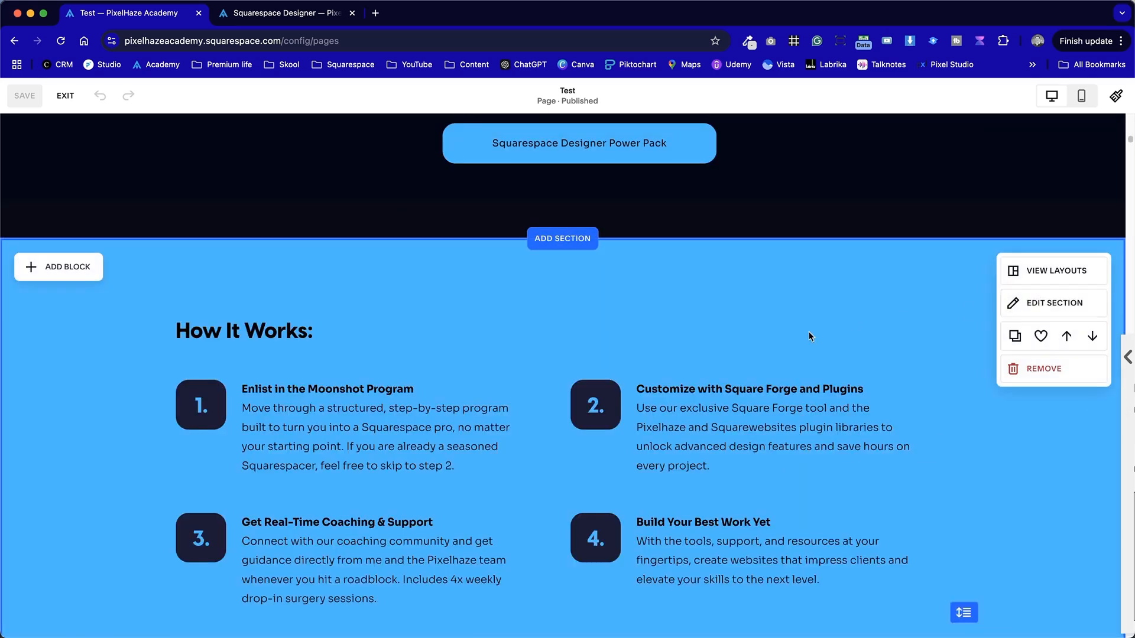
Examine the How It Works sections along the Test page and how they adjoin the neighbouring sections
{"action": "scroll", "coordinate": [810, 348], "scroll_direction": "up", "scroll_amount": 10}
{"action": "scroll", "coordinate": [811, 348], "scroll_direction": "down", "scroll_amount": 11}
{"action": "scroll", "coordinate": [810, 347], "scroll_direction": "up", "scroll_amount": 9}
{"action": "scroll", "coordinate": [811, 346], "scroll_direction": "down", "scroll_amount": 7}
{"action": "scroll", "coordinate": [811, 347], "scroll_direction": "down", "scroll_amount": 5}
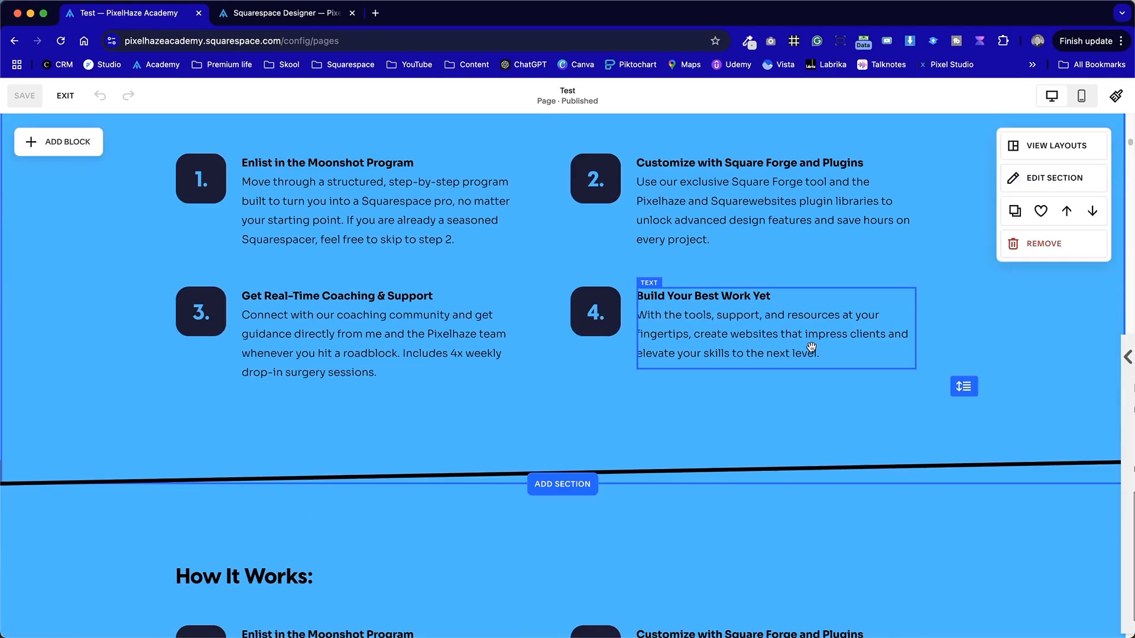
{"action": "scroll", "coordinate": [810, 346], "scroll_direction": "up", "scroll_amount": 2}
{"action": "scroll", "coordinate": [811, 346], "scroll_direction": "up", "scroll_amount": 5}
{"action": "scroll", "coordinate": [811, 346], "scroll_direction": "down", "scroll_amount": 8}
{"action": "scroll", "coordinate": [811, 347], "scroll_direction": "up", "scroll_amount": 10}
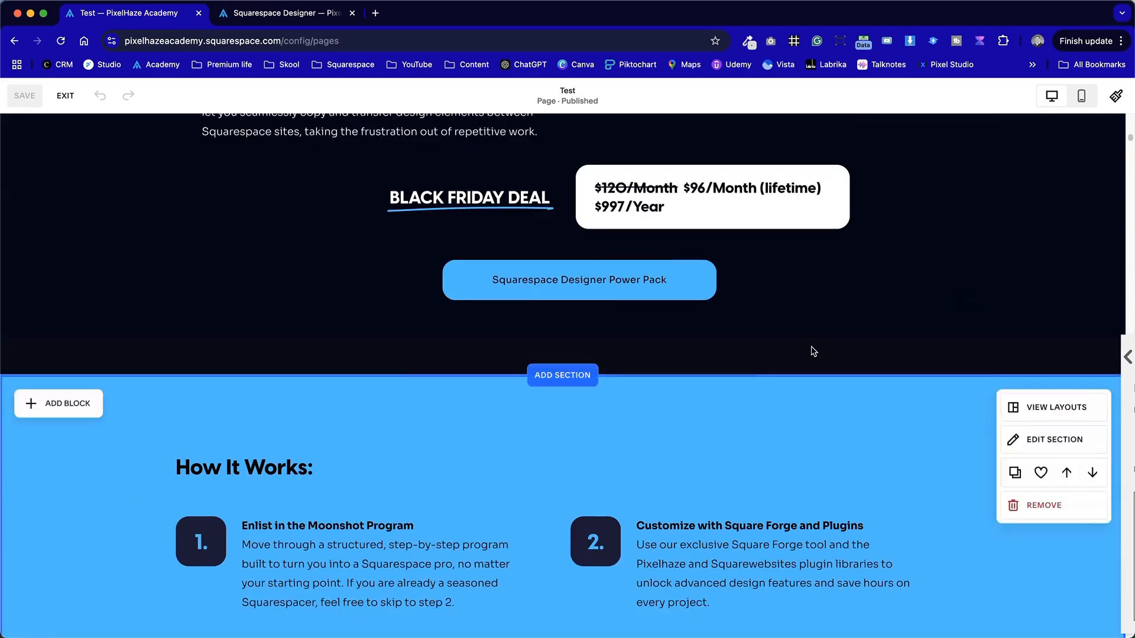
{"action": "scroll", "coordinate": [811, 346], "scroll_direction": "down", "scroll_amount": 10}
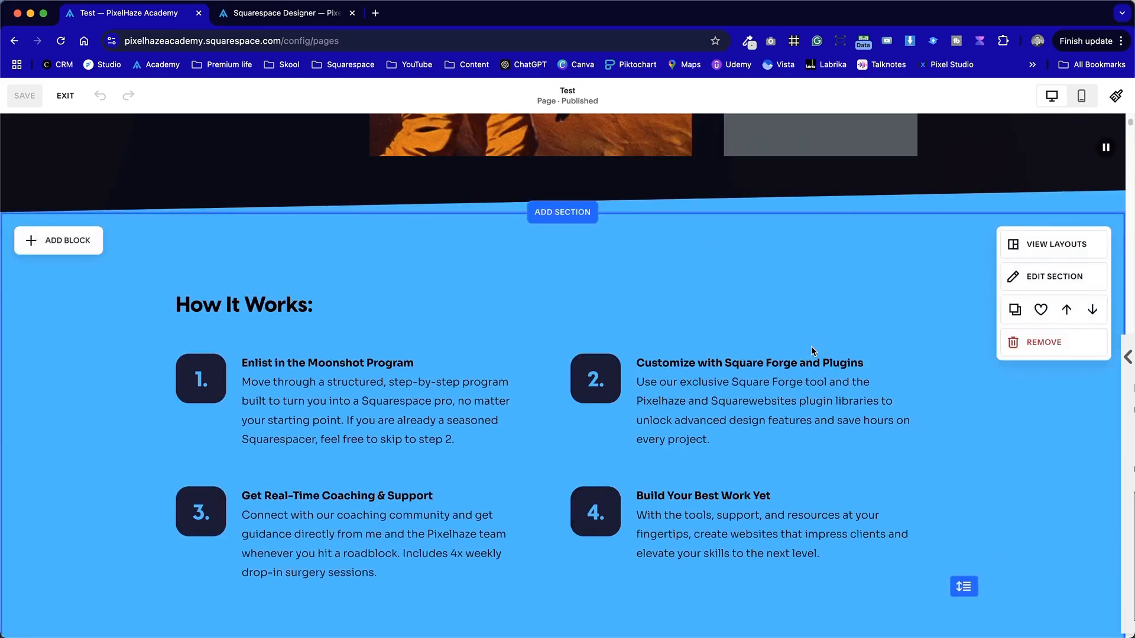
{"action": "scroll", "coordinate": [811, 347], "scroll_direction": "up", "scroll_amount": 3}
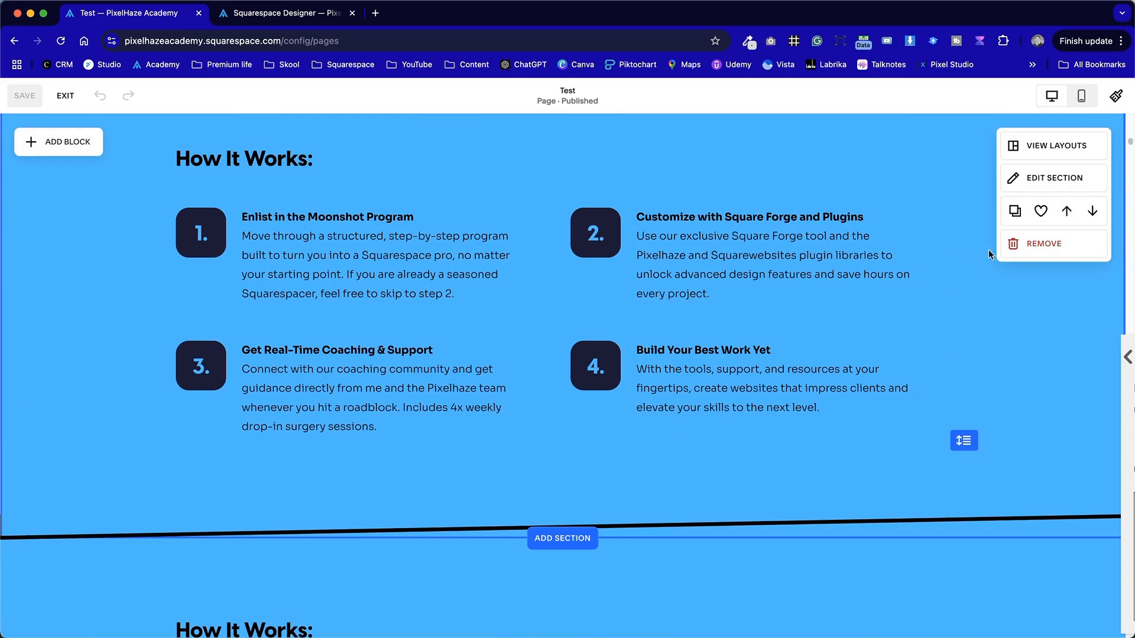
Remove the upper of the two adjoining How It Works copies below the Power Pack section
{"action": "left_click", "coordinate": [1042, 244]}
{"action": "left_click", "coordinate": [650, 392]}
{"action": "scroll", "coordinate": [712, 374], "scroll_direction": "up", "scroll_amount": 15}
{"action": "scroll", "coordinate": [711, 375], "scroll_direction": "down", "scroll_amount": 8}
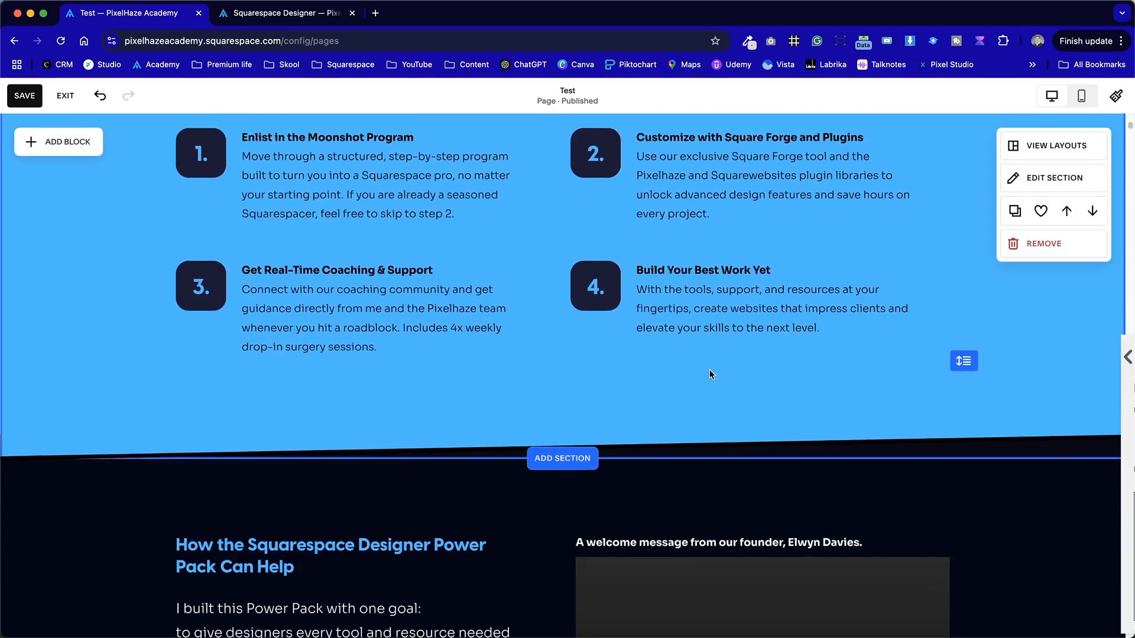
{"action": "scroll", "coordinate": [710, 370], "scroll_direction": "up", "scroll_amount": 4}
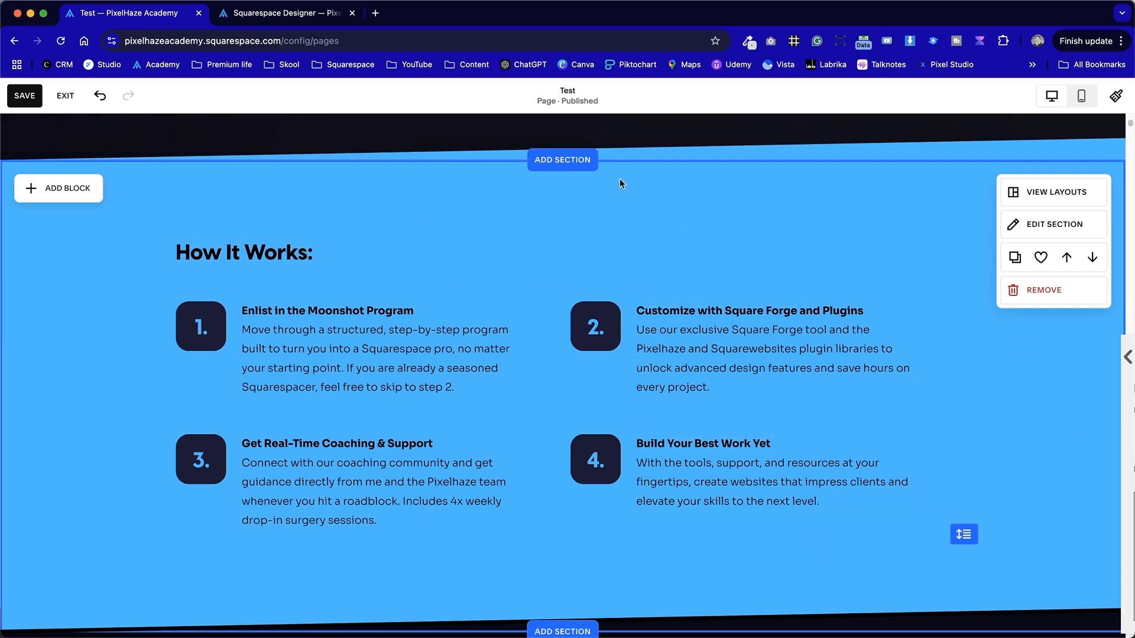
Open squareforge.net in a new browser tab and examine the section layouts on its Content: Classic page
{"action": "left_click", "coordinate": [377, 15]}
{"action": "type", "text": "squareforge.net"}
{"action": "key", "text": "Return"}
{"action": "mouse_move", "coordinate": [383, 107]}
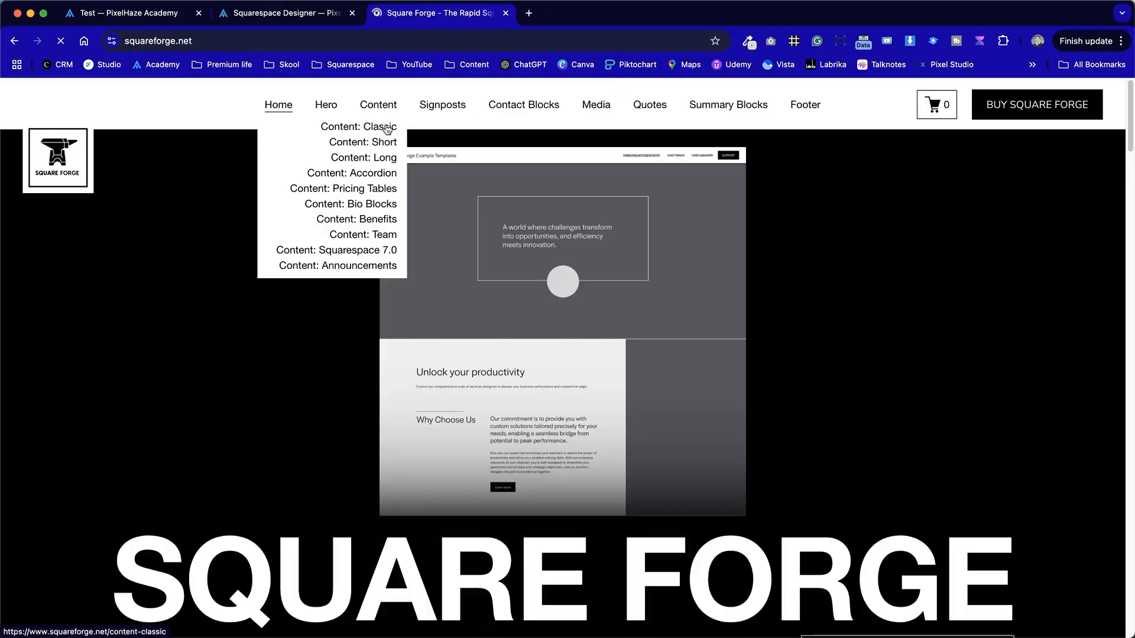
{"action": "left_click", "coordinate": [387, 130]}
{"action": "scroll", "coordinate": [623, 377], "scroll_direction": "down", "scroll_amount": 10}
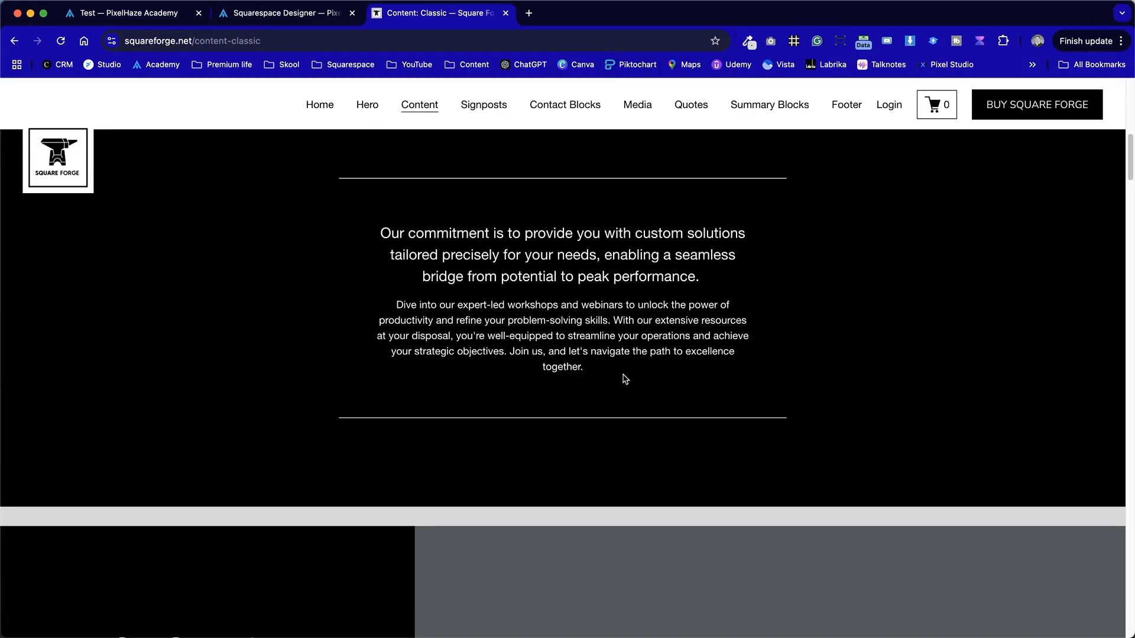
{"action": "scroll", "coordinate": [625, 378], "scroll_direction": "up", "scroll_amount": 3}
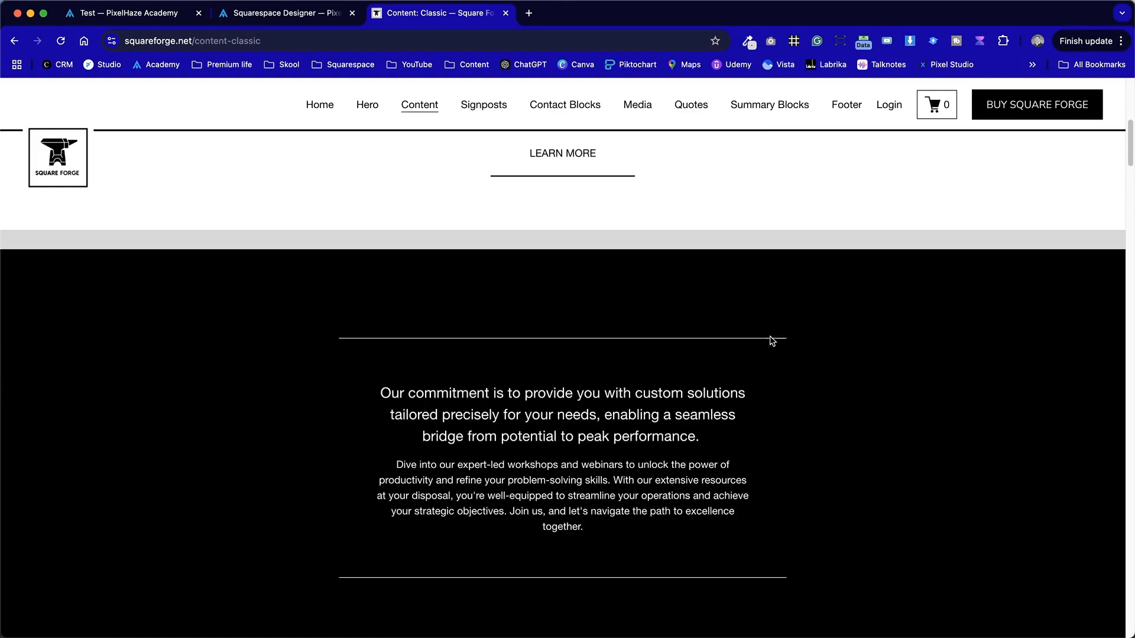
{"action": "scroll", "coordinate": [277, 416], "scroll_direction": "down", "scroll_amount": 8}
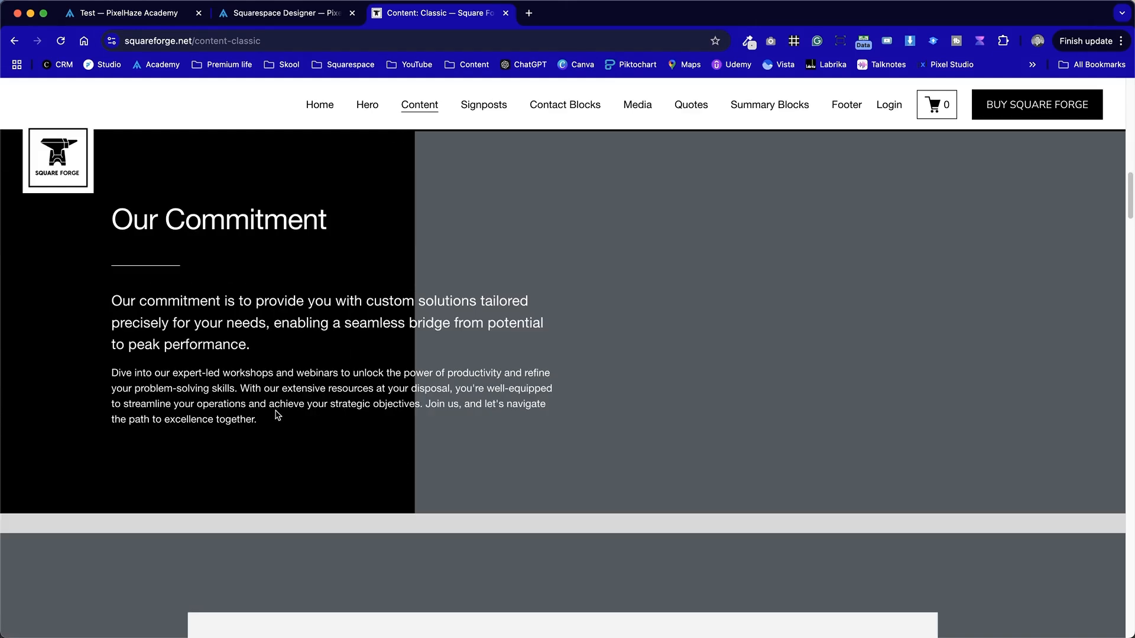
{"action": "scroll", "coordinate": [828, 411], "scroll_direction": "down", "scroll_amount": 7}
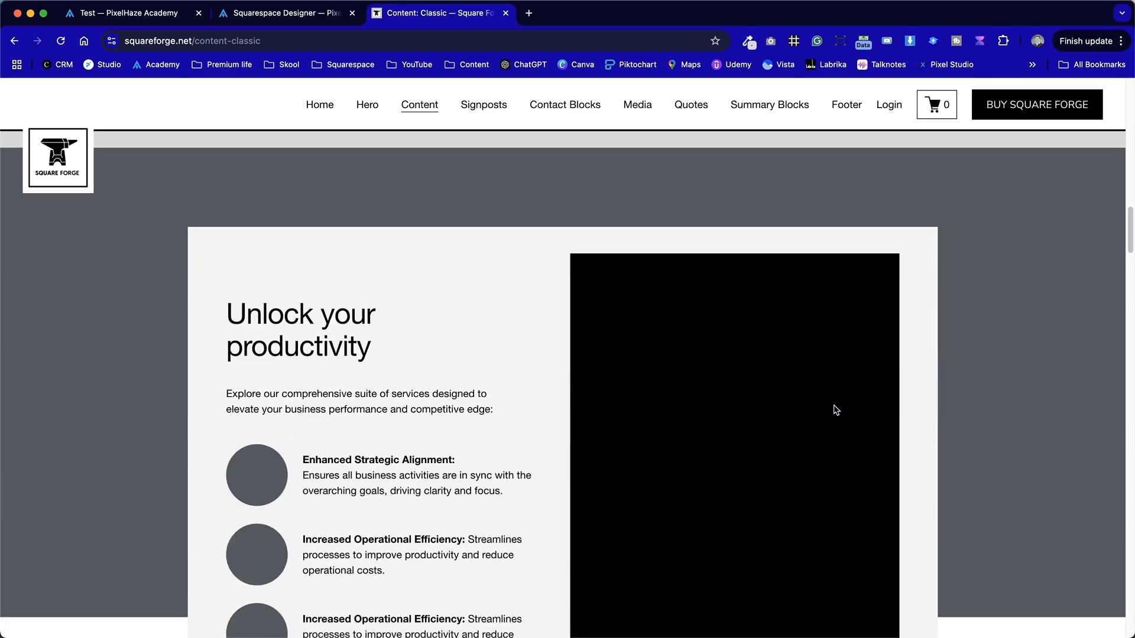
{"action": "scroll", "coordinate": [354, 405], "scroll_direction": "down", "scroll_amount": 2}
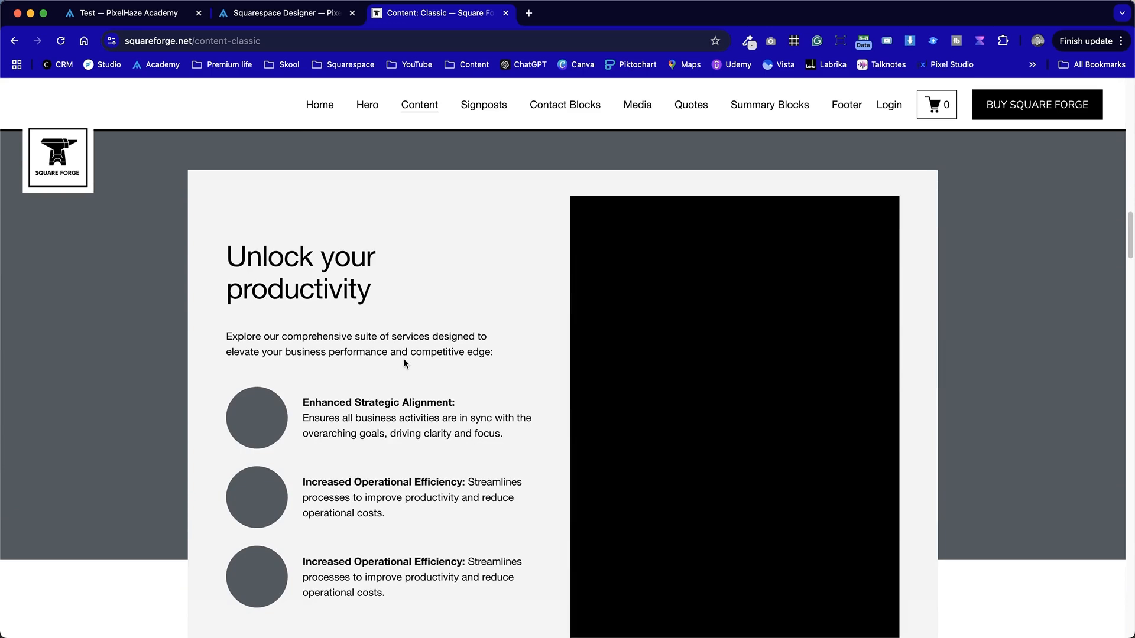
Compare the How It Works section on the Test page with the section layouts on Square Forge's Content: Classic page, ending on the Test page
{"action": "left_click", "coordinate": [129, 13]}
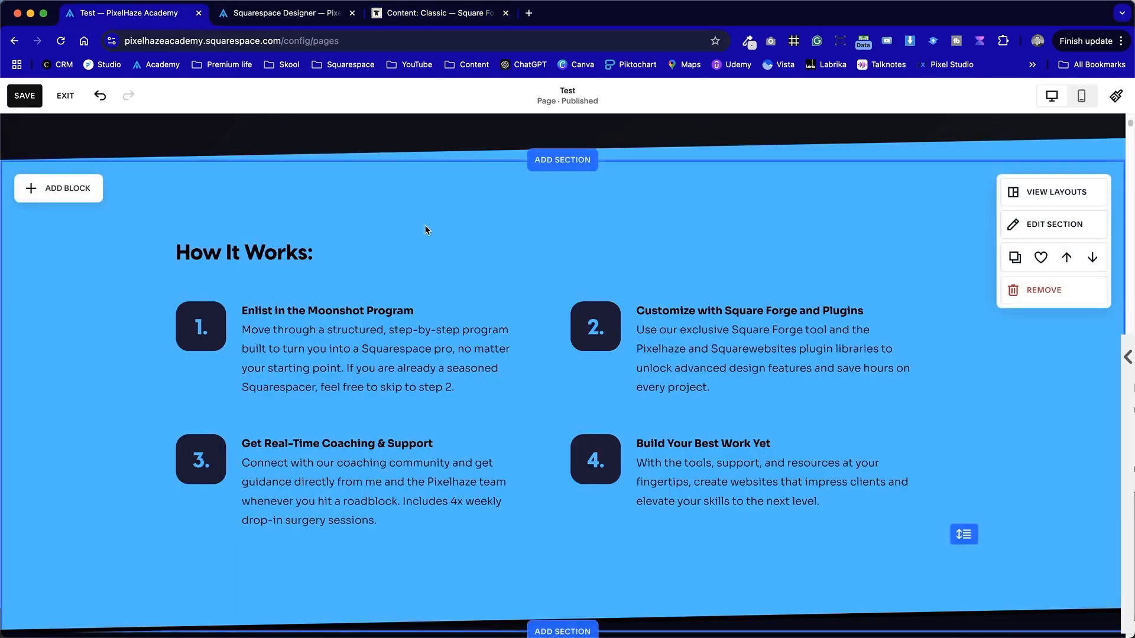
{"action": "left_click", "coordinate": [449, 13]}
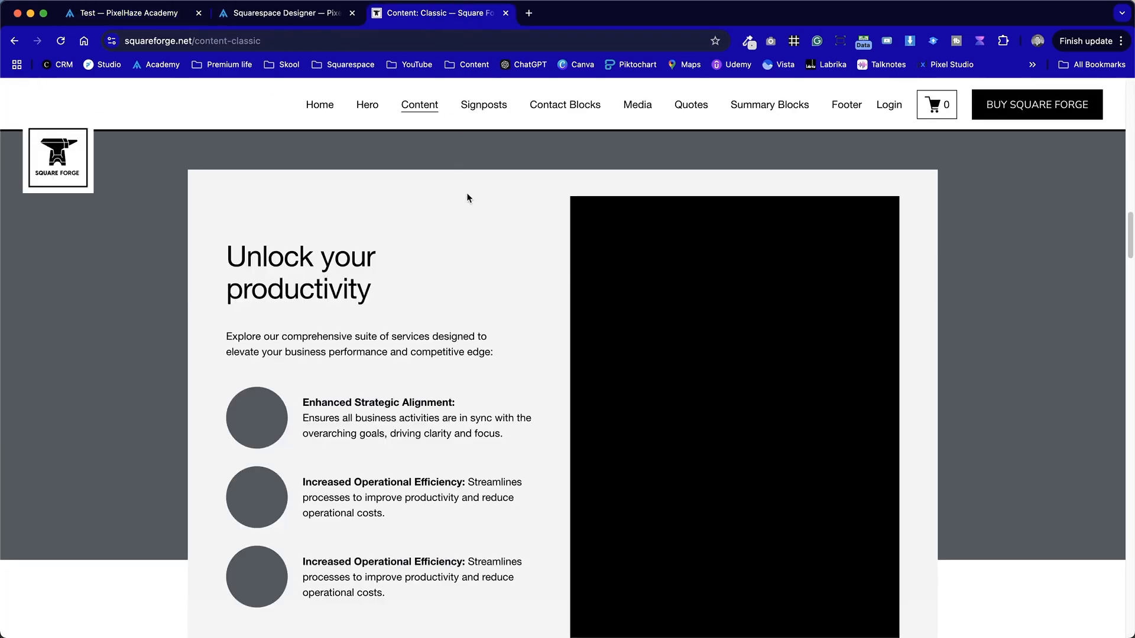
{"action": "scroll", "coordinate": [463, 184], "scroll_direction": "up", "scroll_amount": 20}
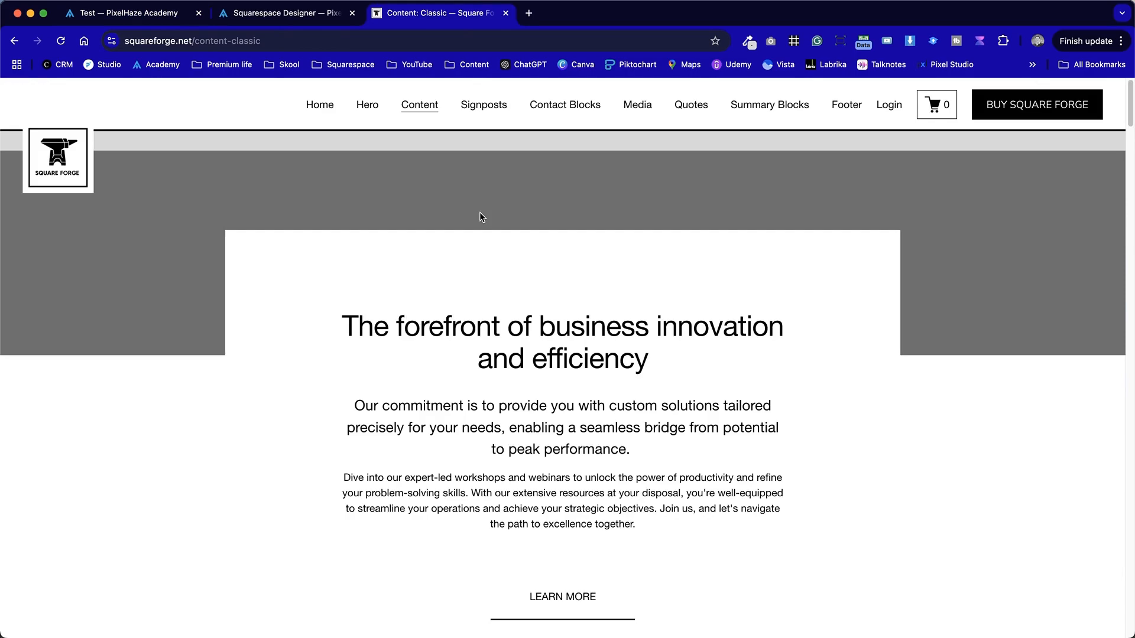
{"action": "scroll", "coordinate": [689, 348], "scroll_direction": "down", "scroll_amount": 15}
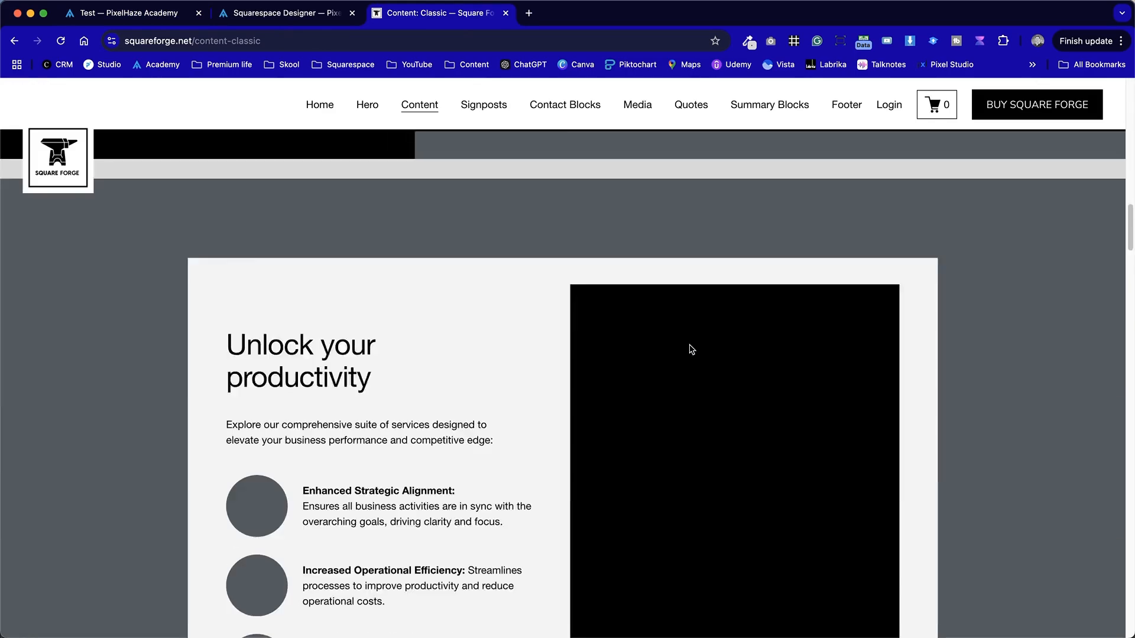
{"action": "scroll", "coordinate": [690, 348], "scroll_direction": "down", "scroll_amount": 10}
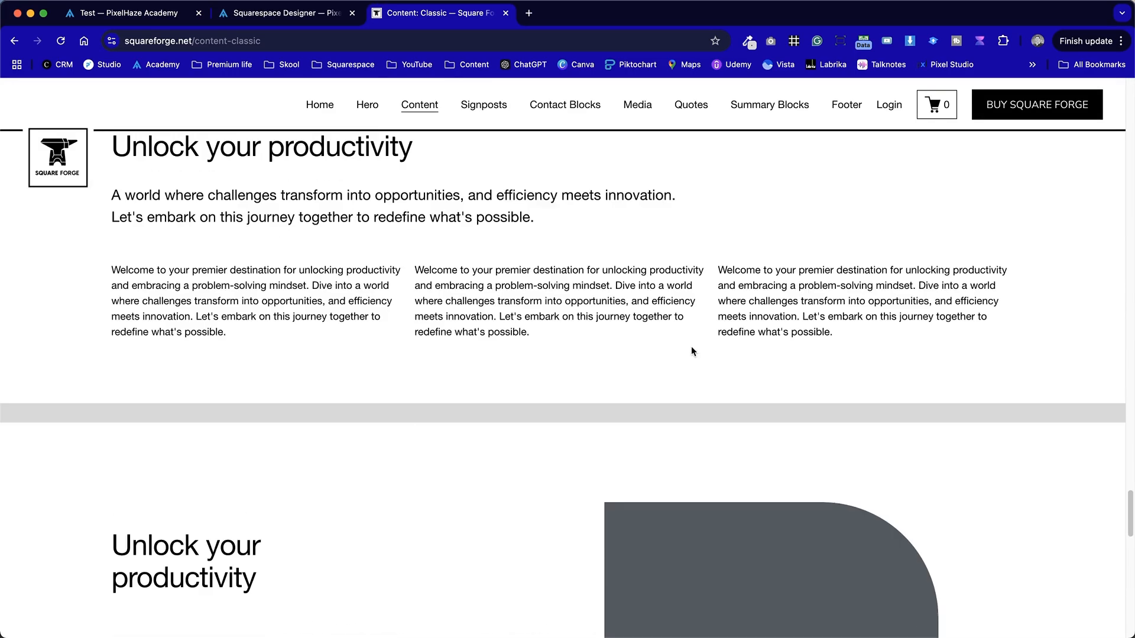
{"action": "scroll", "coordinate": [691, 350], "scroll_direction": "up", "scroll_amount": 2}
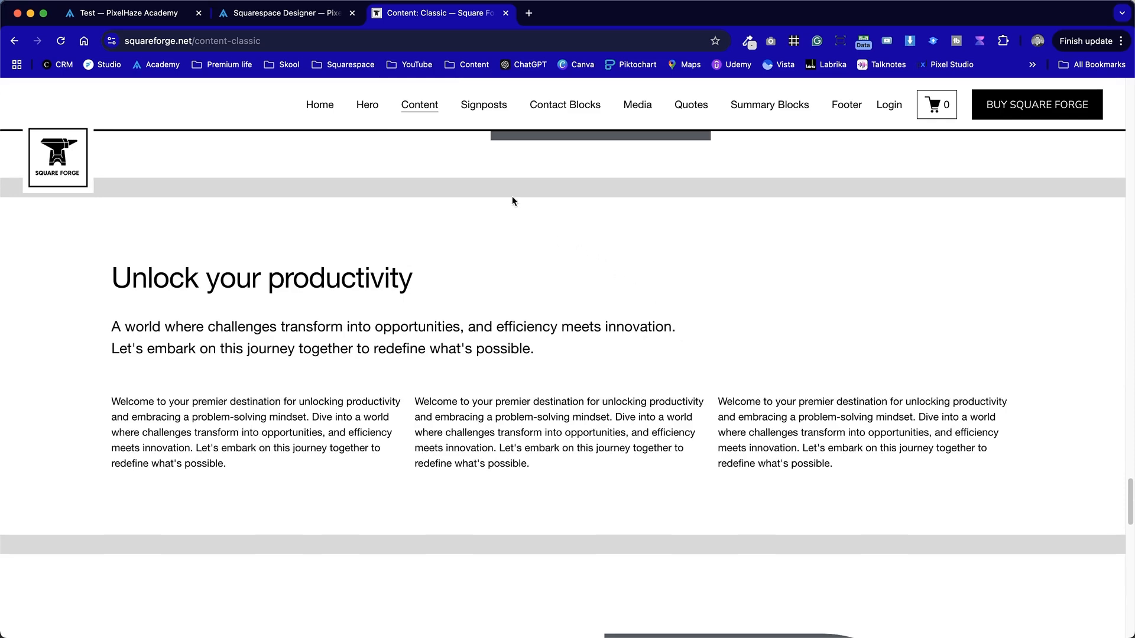
{"action": "left_click", "coordinate": [87, 5]}
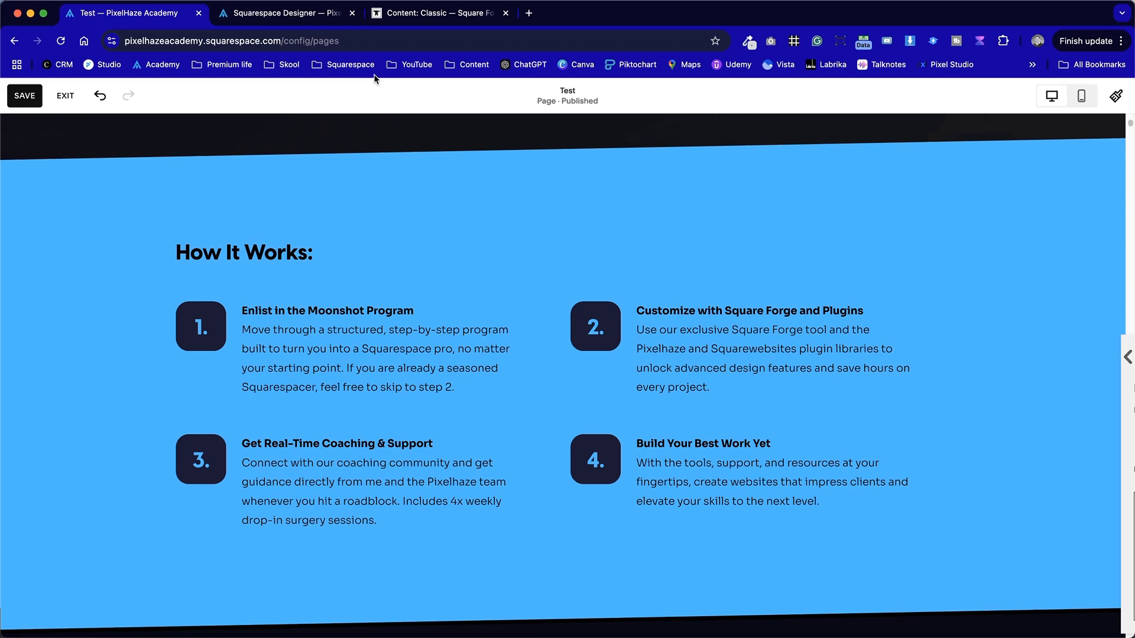